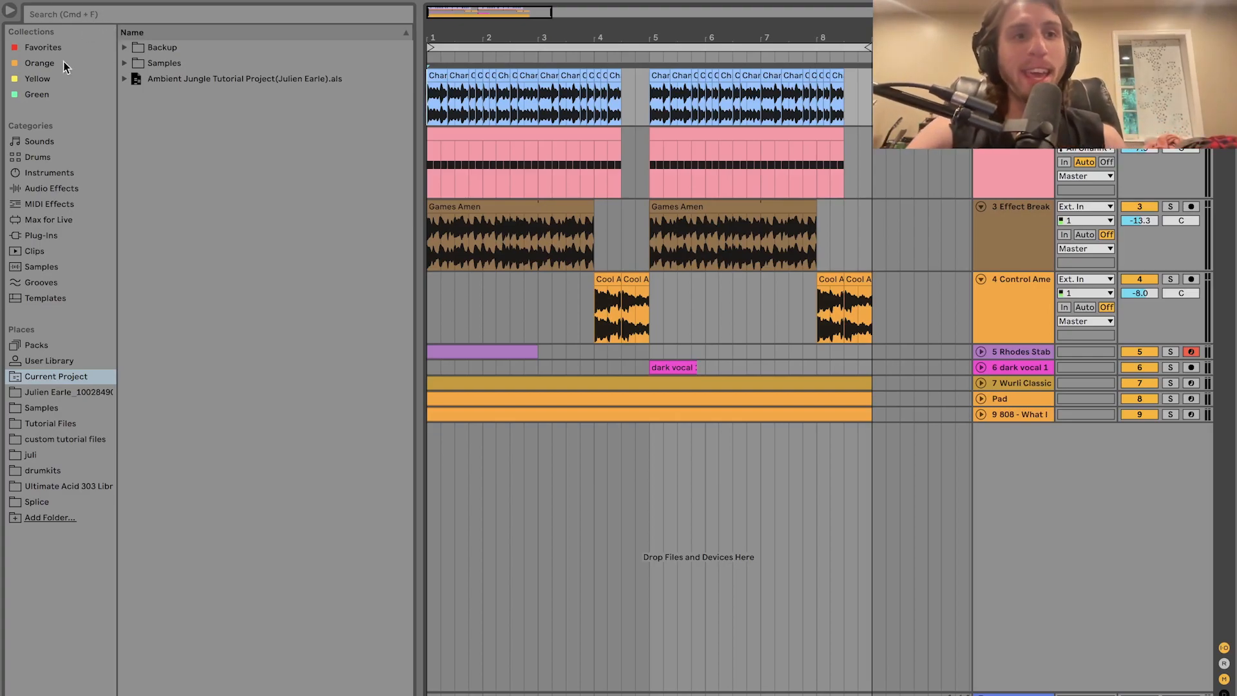
- Play the full eight-bar arrangement from its start to hear all tracks together
key(space)
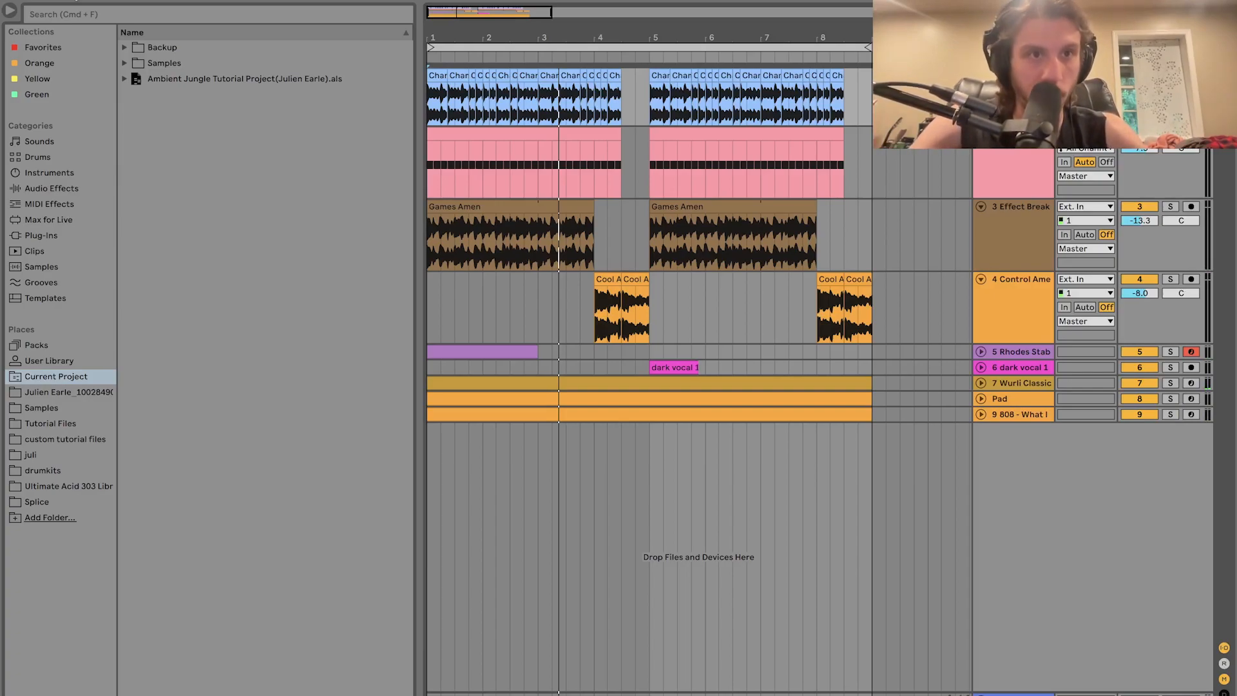
key(space)
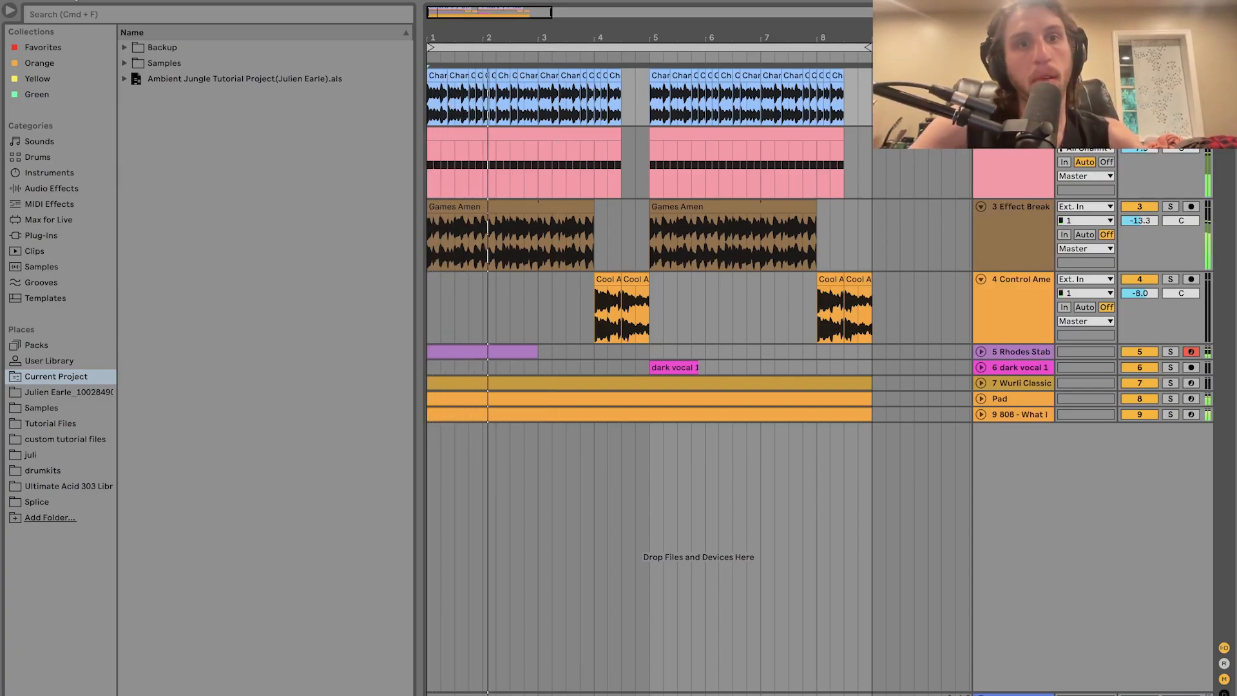
key(space)
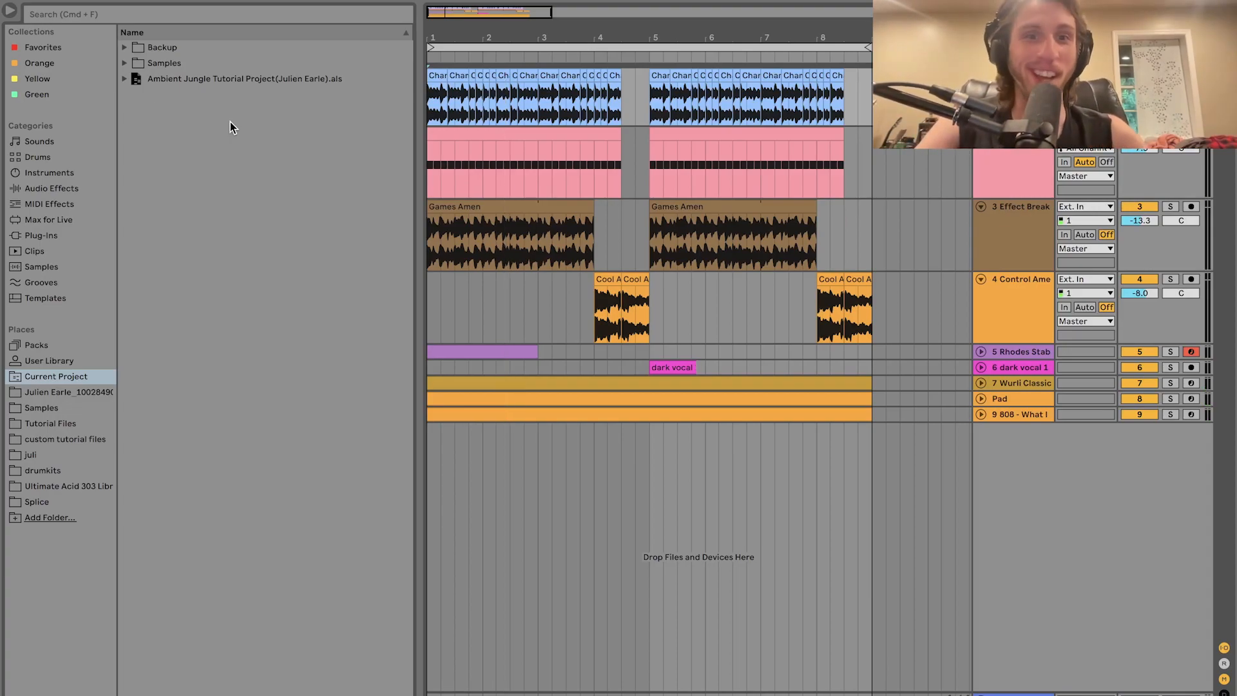
key(space)
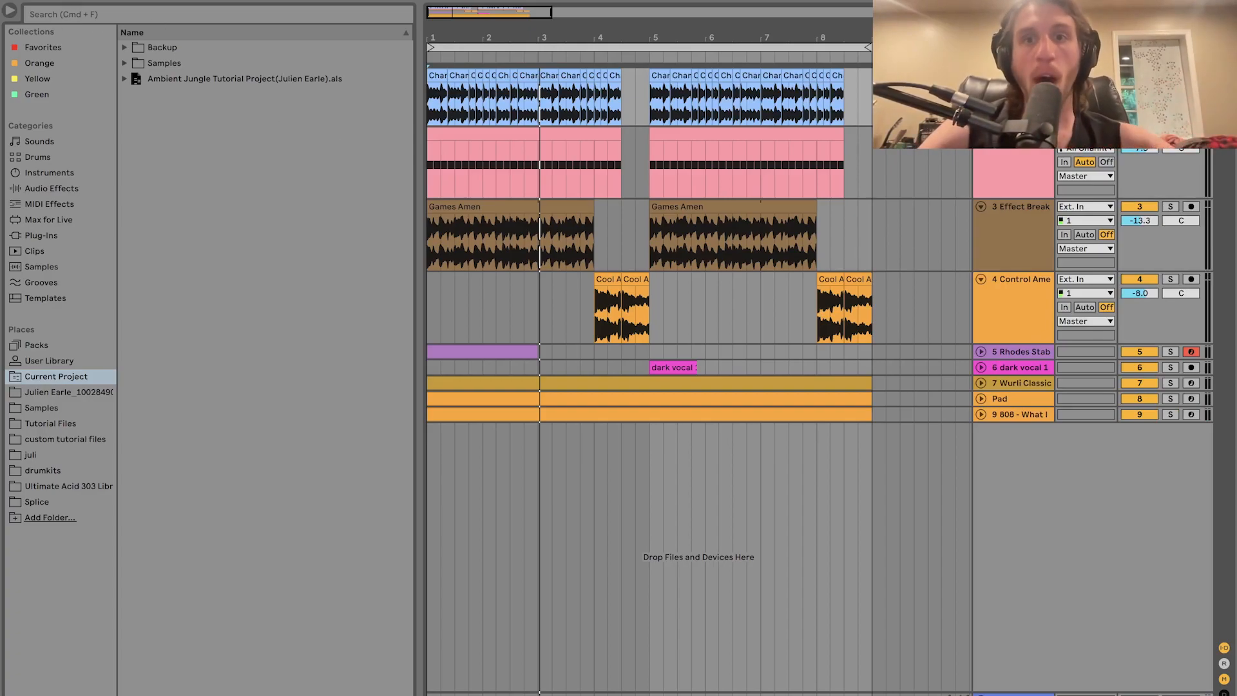
- Solo the four drum tracks, play them together, and clear their solos
shift+click(1032, 306)
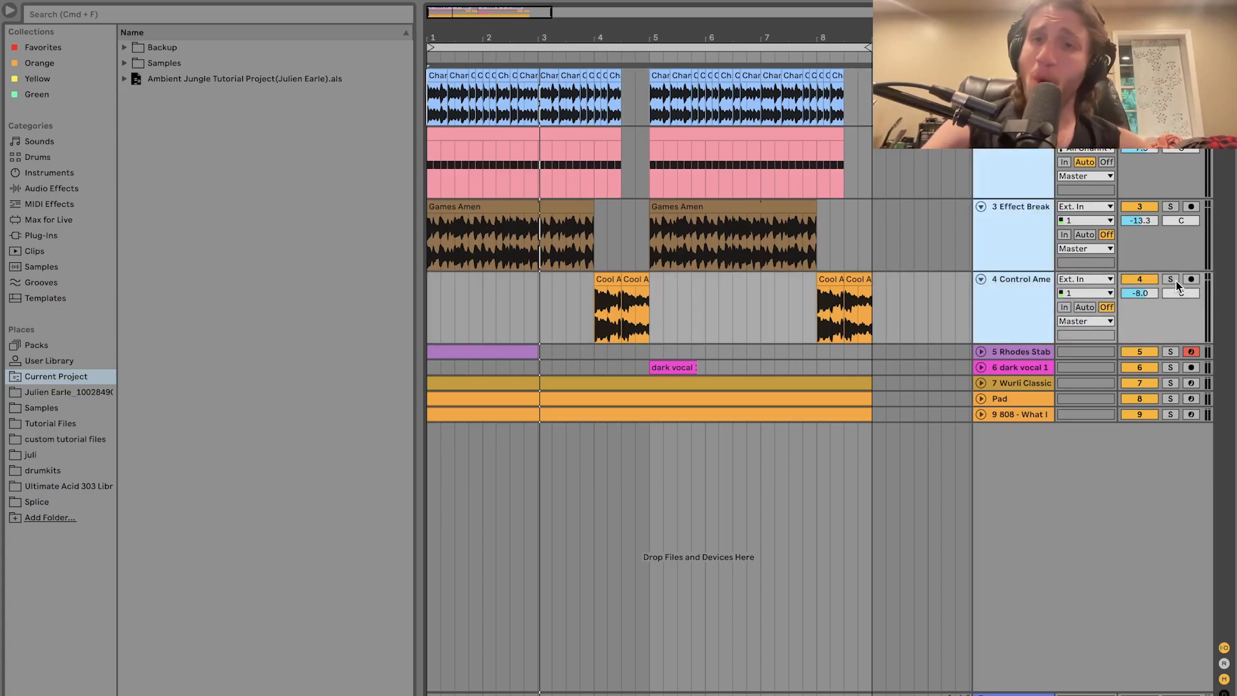
click(1171, 280)
key(space)
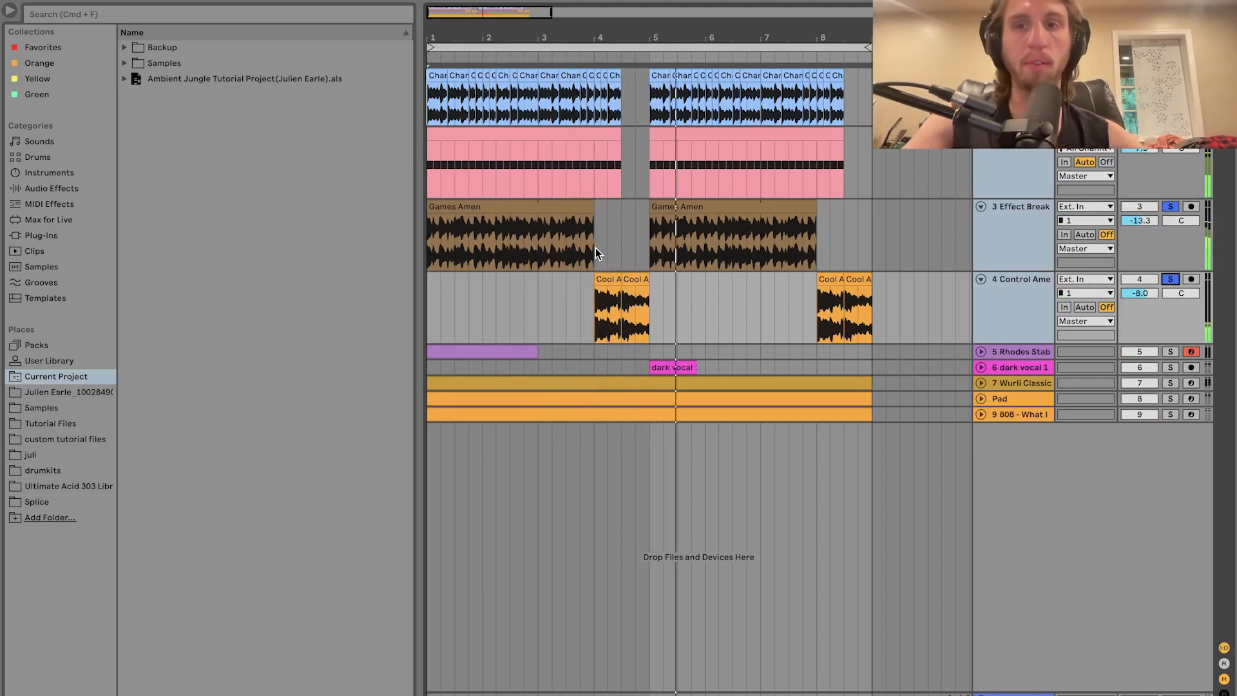
click(1171, 279)
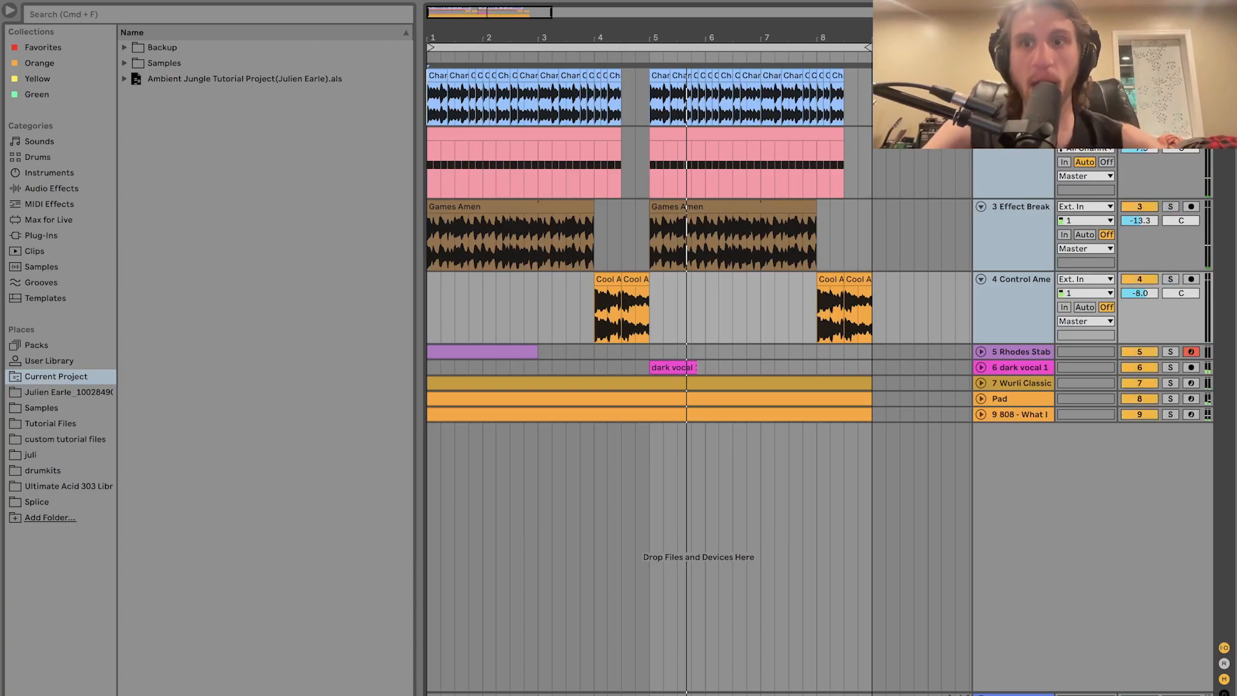
- Solo the chopped Champion break track and play its slices from the first clip, zoomed in on the first four bars
click(1022, 170)
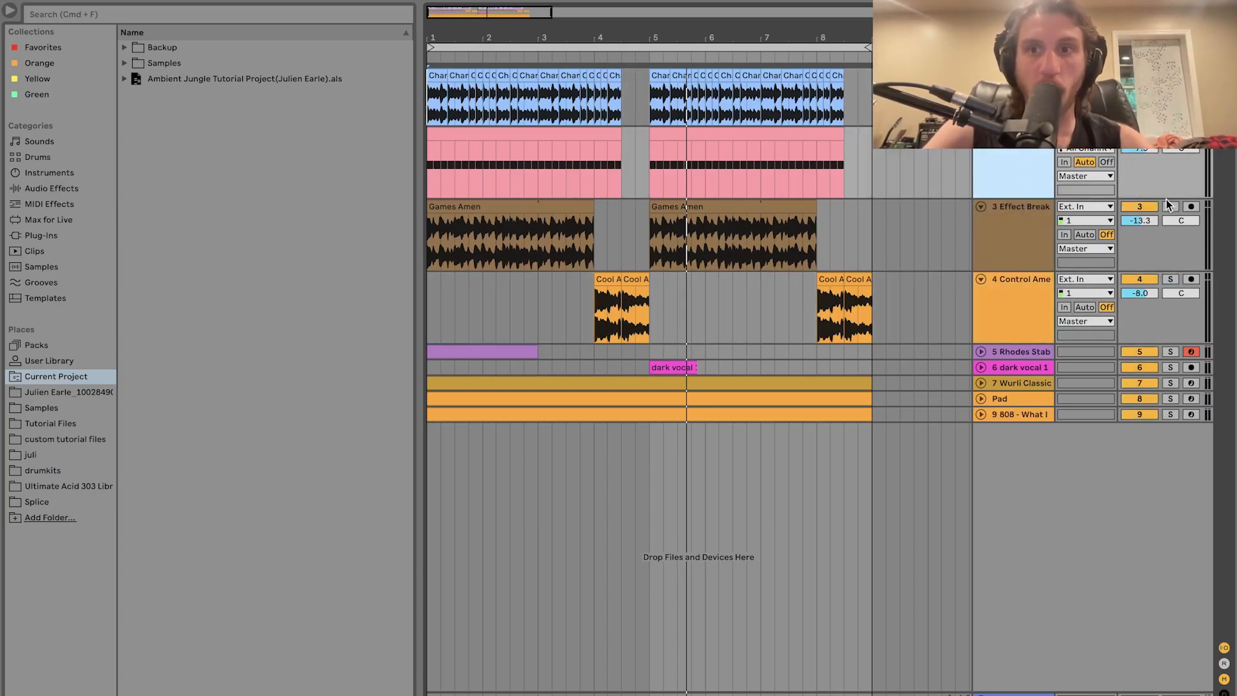
click(1171, 76)
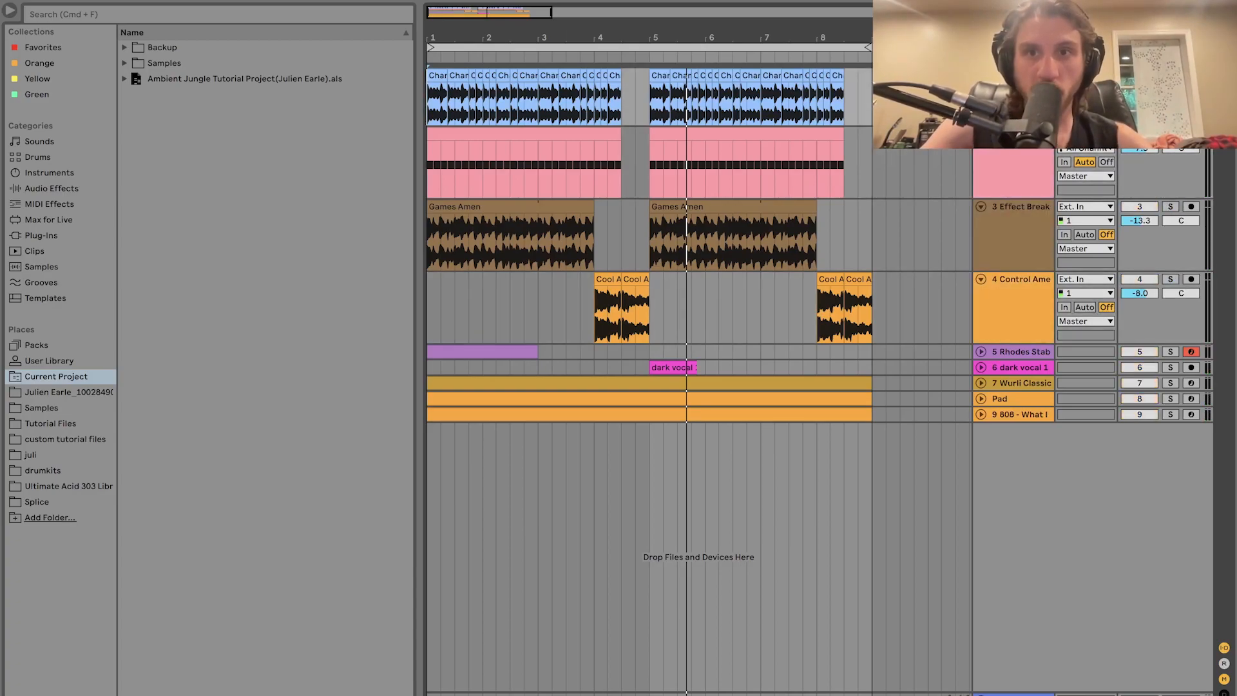
key(space)
drag(445, 37, 445, 85)
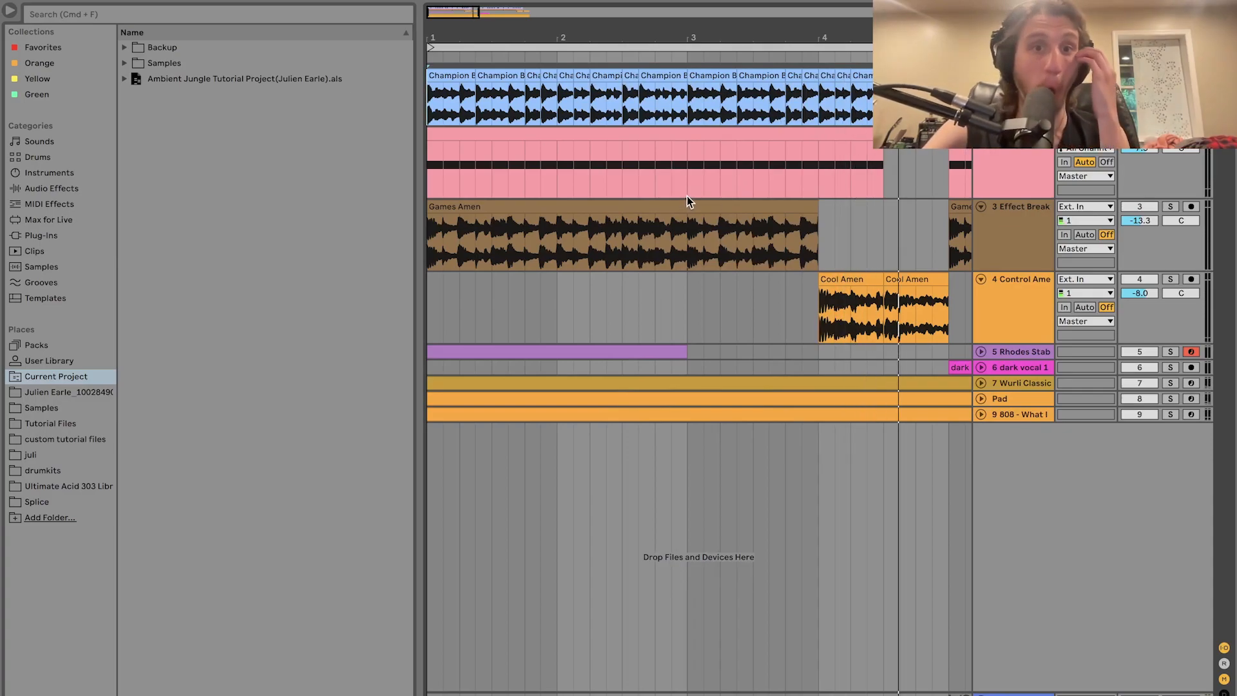
click(438, 74)
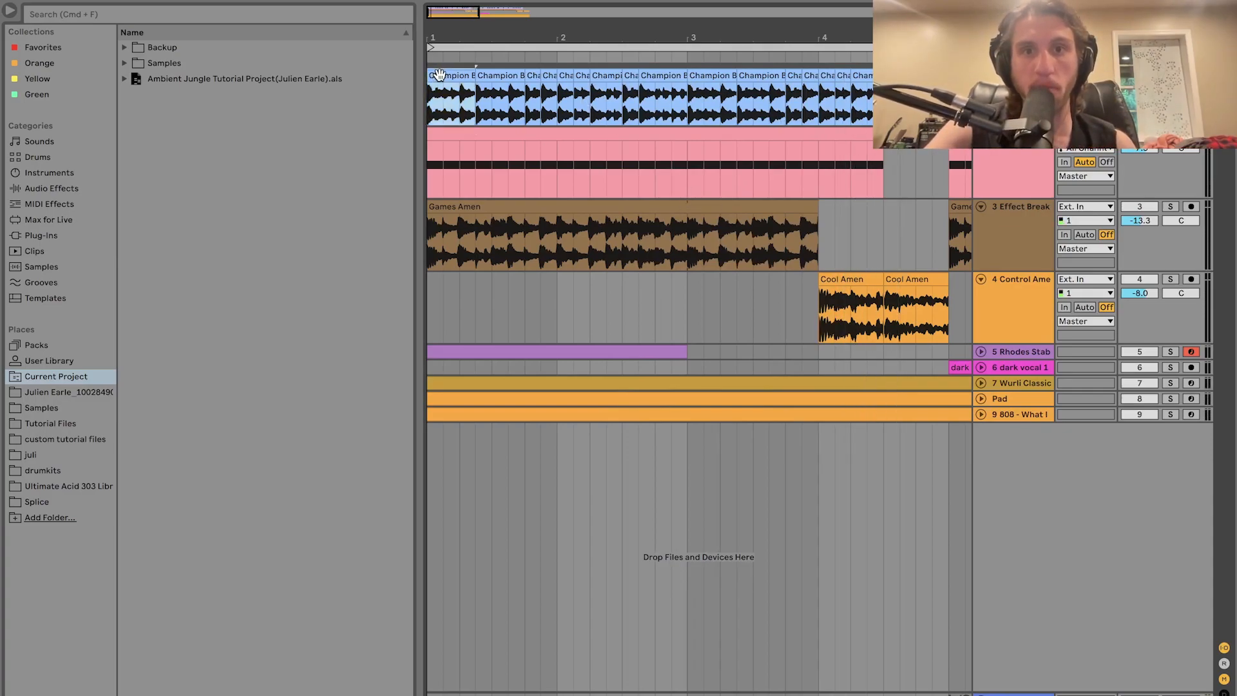
- Compare the 808 bass in solo with the full mix, and replay the Champion break's opening on its own
click(1171, 414)
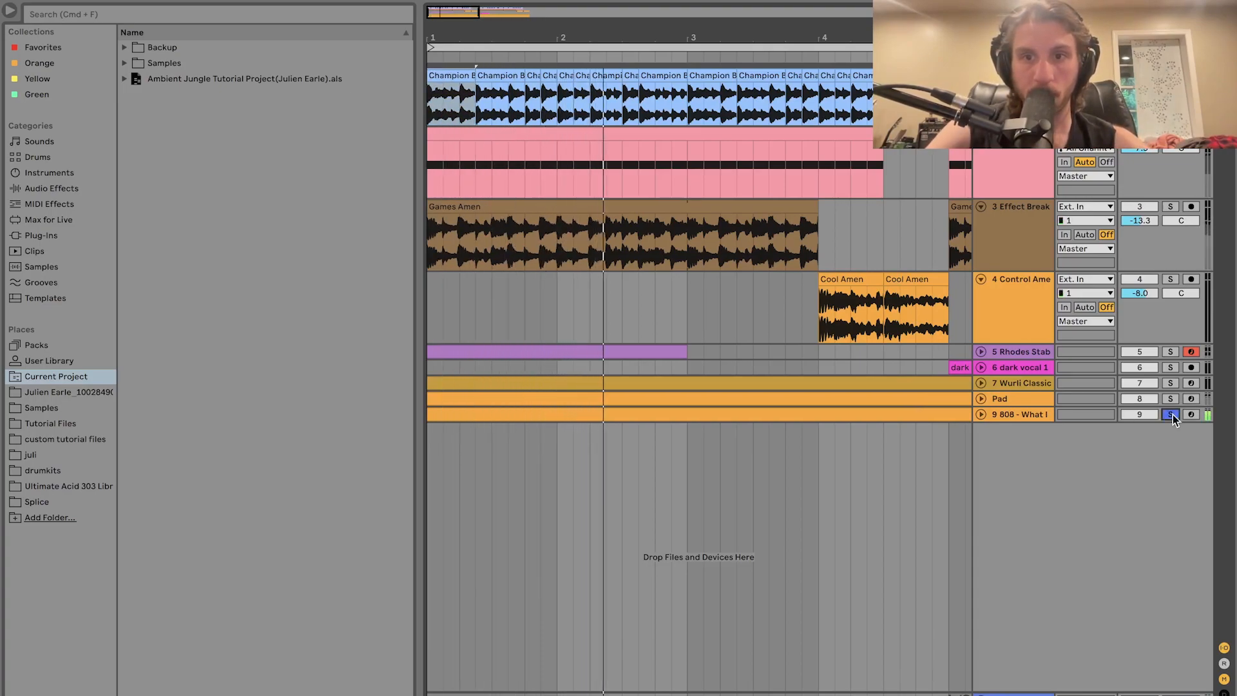
click(1171, 415)
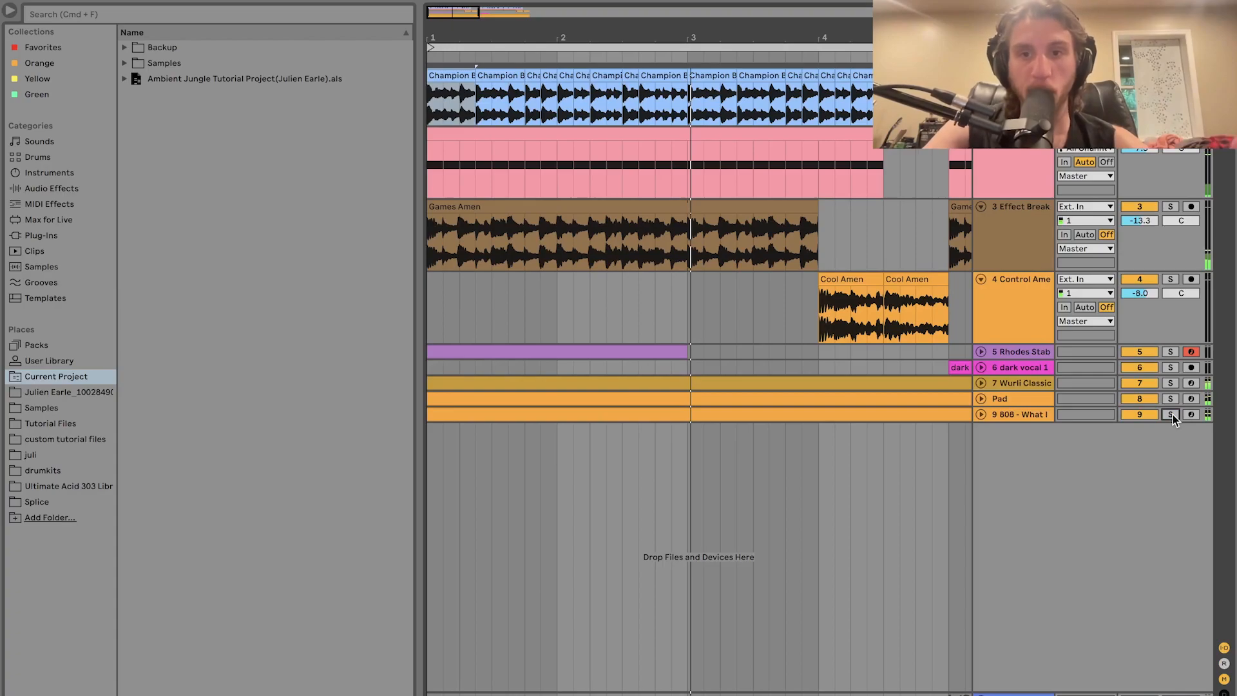
key(space)
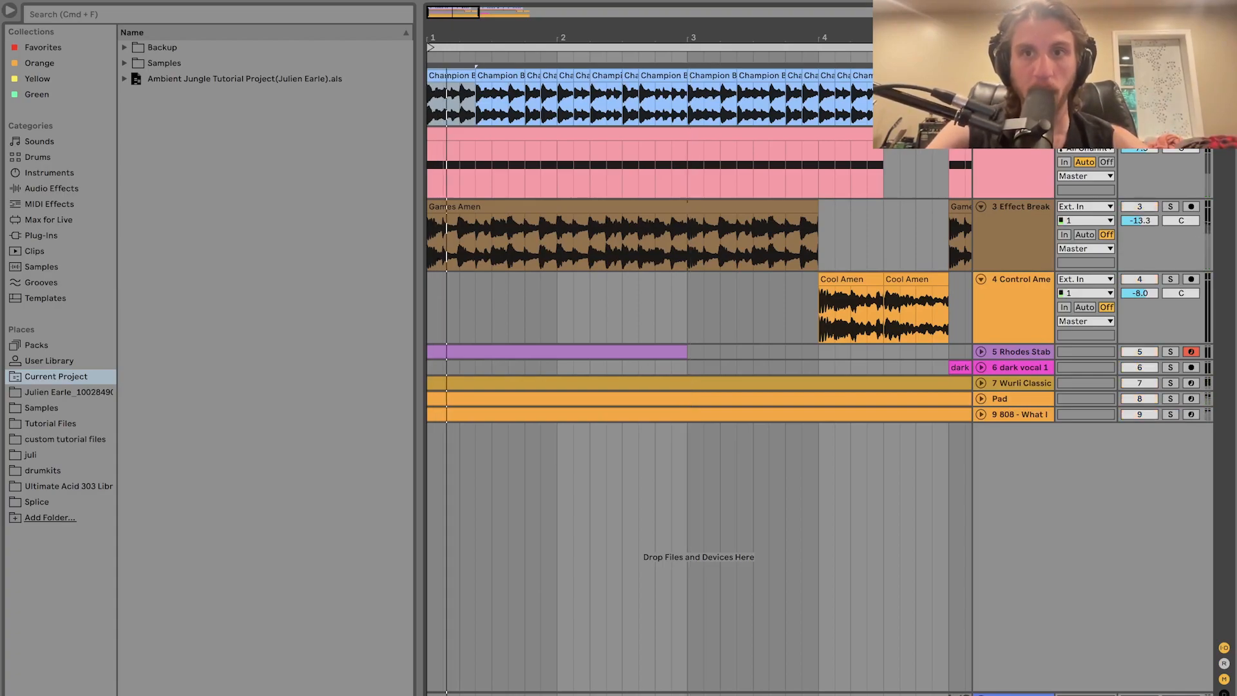
key(space)
key(space)
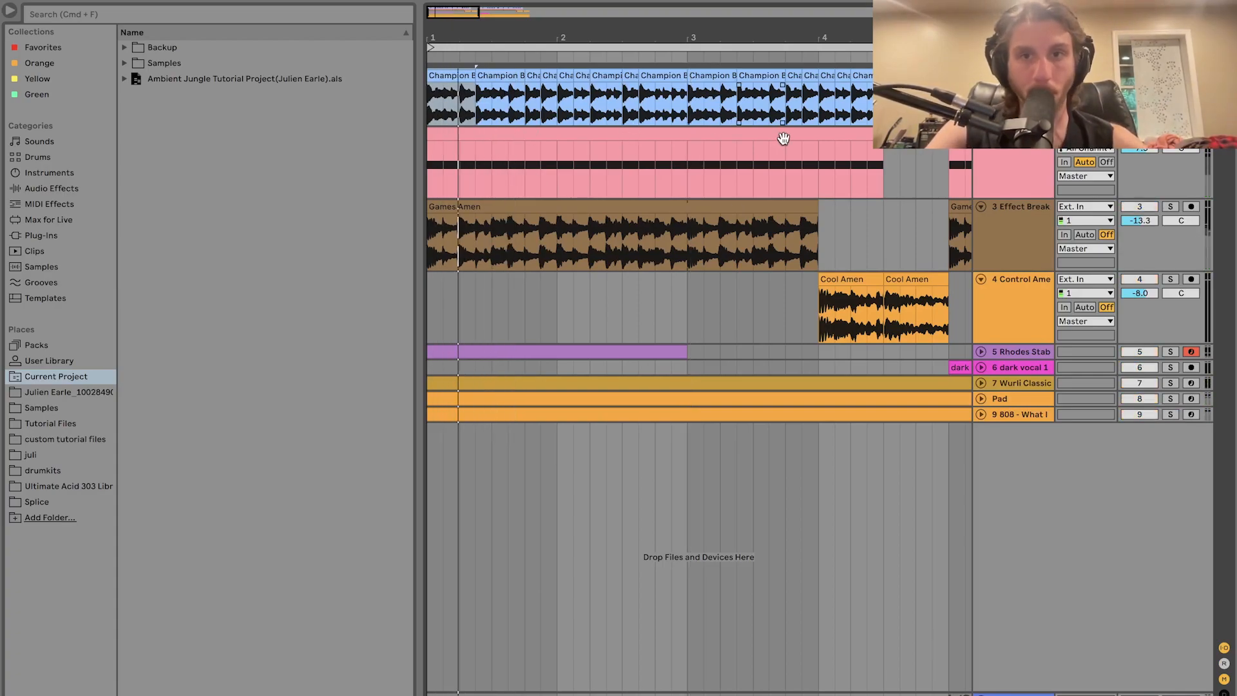
- Solo track 3, Effect Break, and listen to its Games Amen loop in several passes
click(1172, 207)
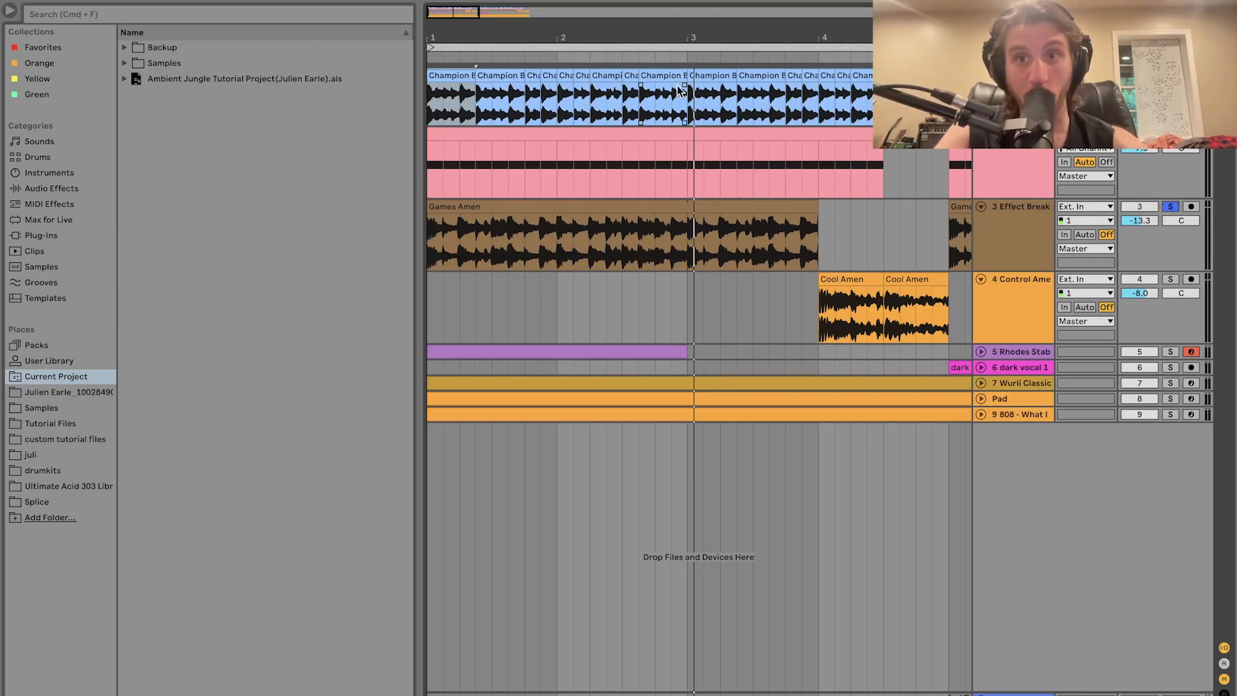
key(space)
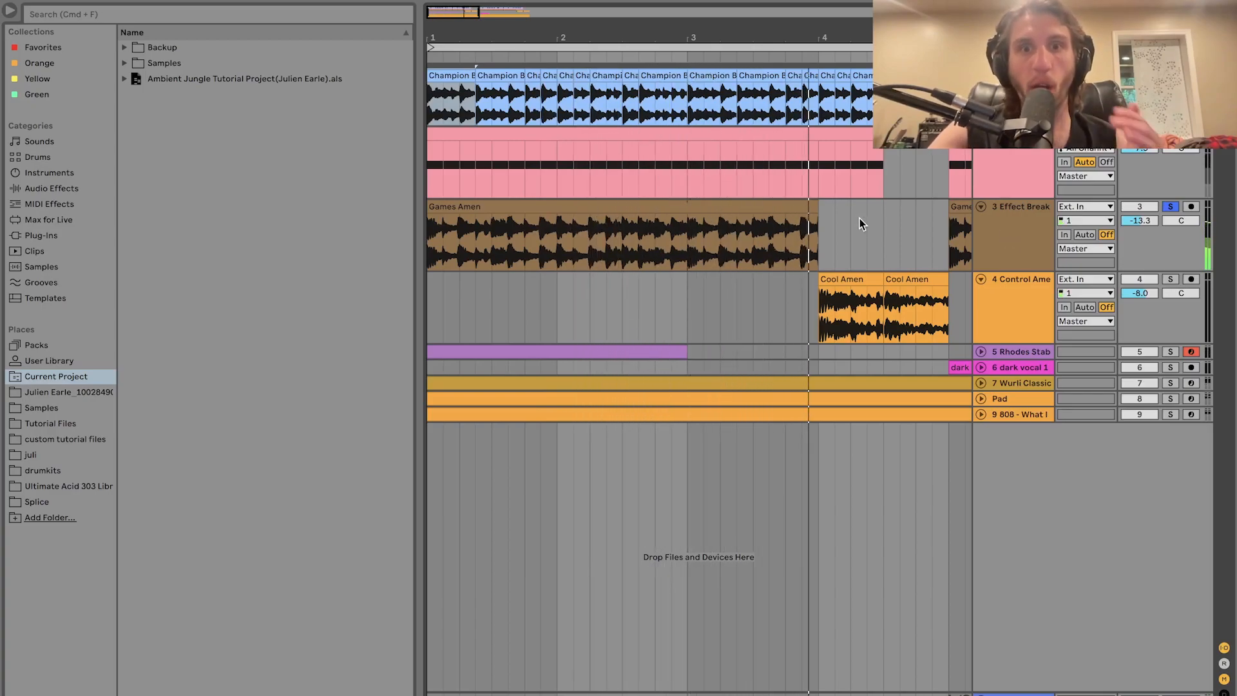
key(space)
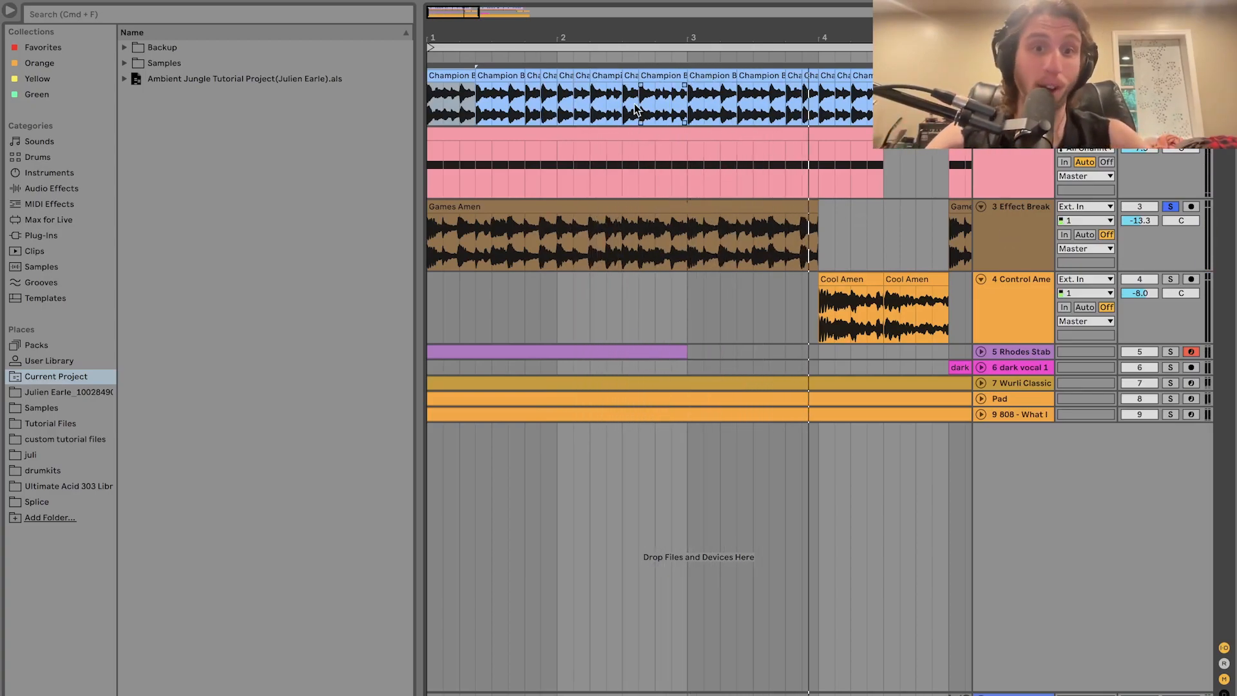
click(474, 209)
key(space)
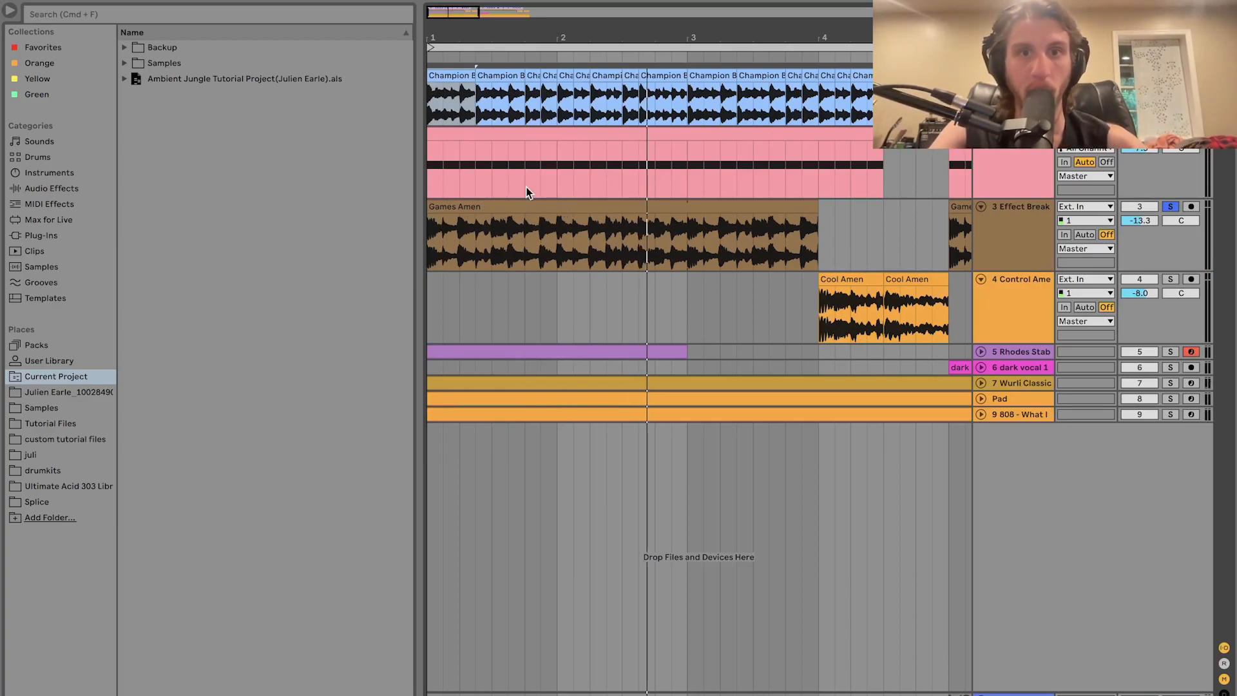
key(space)
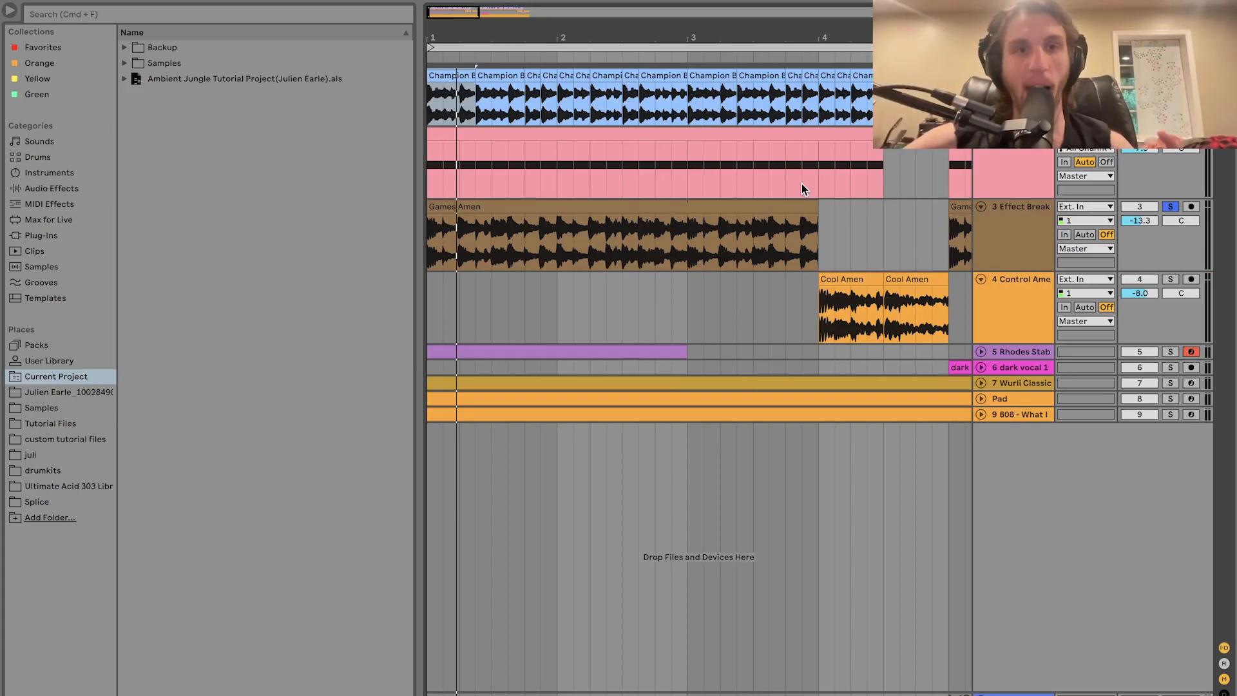
key(space)
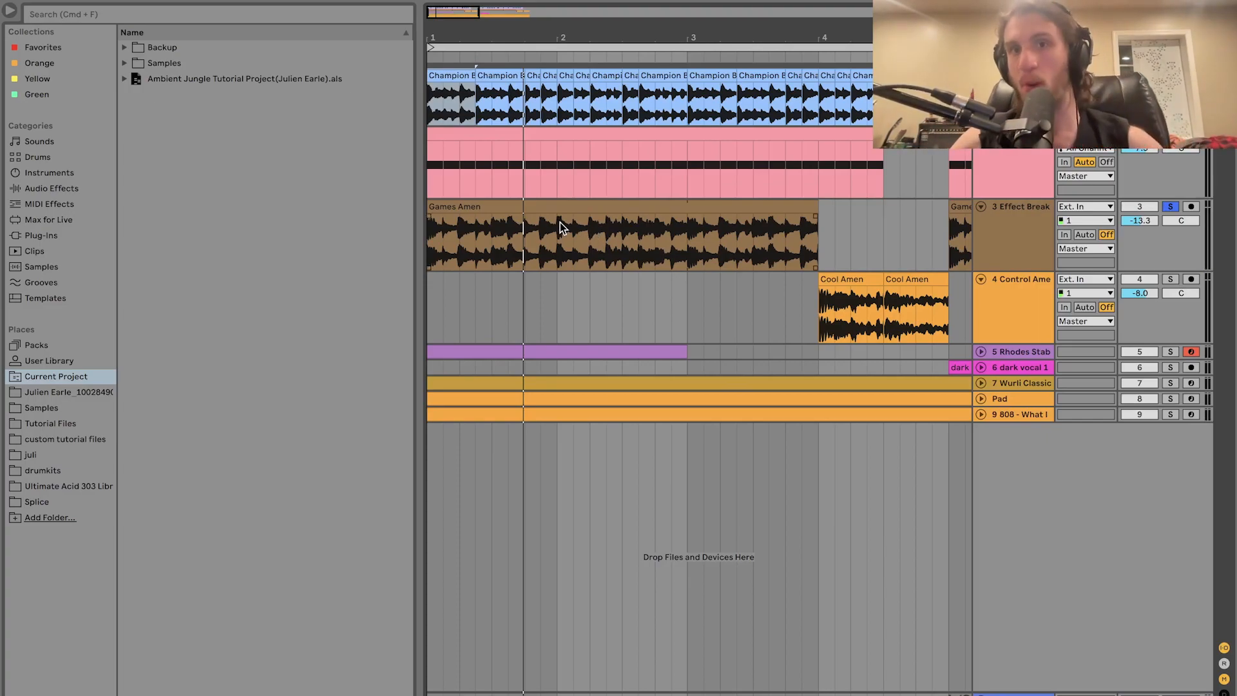
- Play the pink drum track on its own and together with the soloed Effect Break track
key(space)
key(space)
key(space)
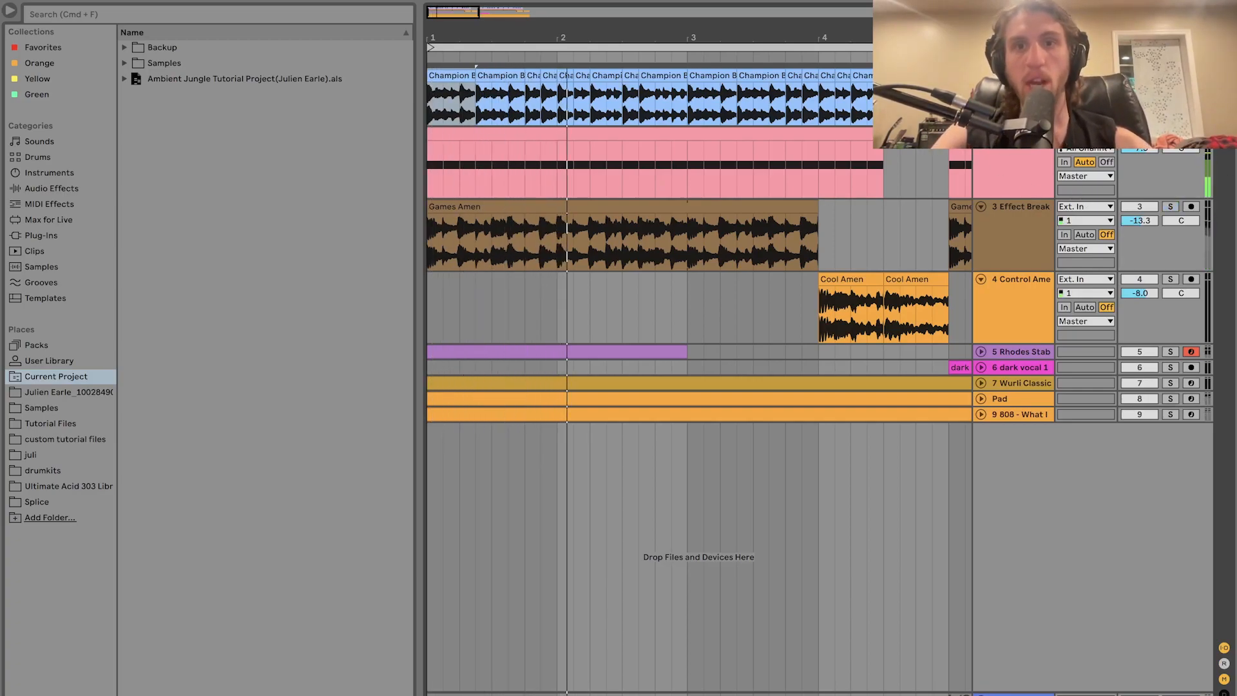
click(1170, 207)
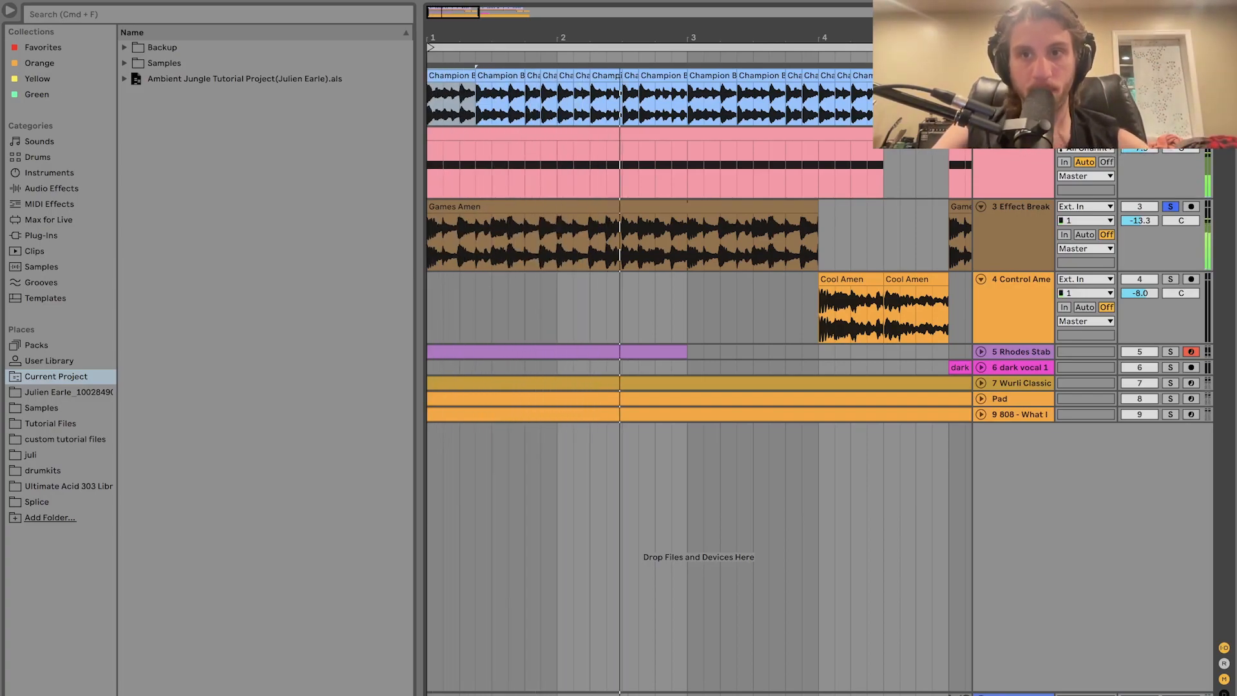
key(space)
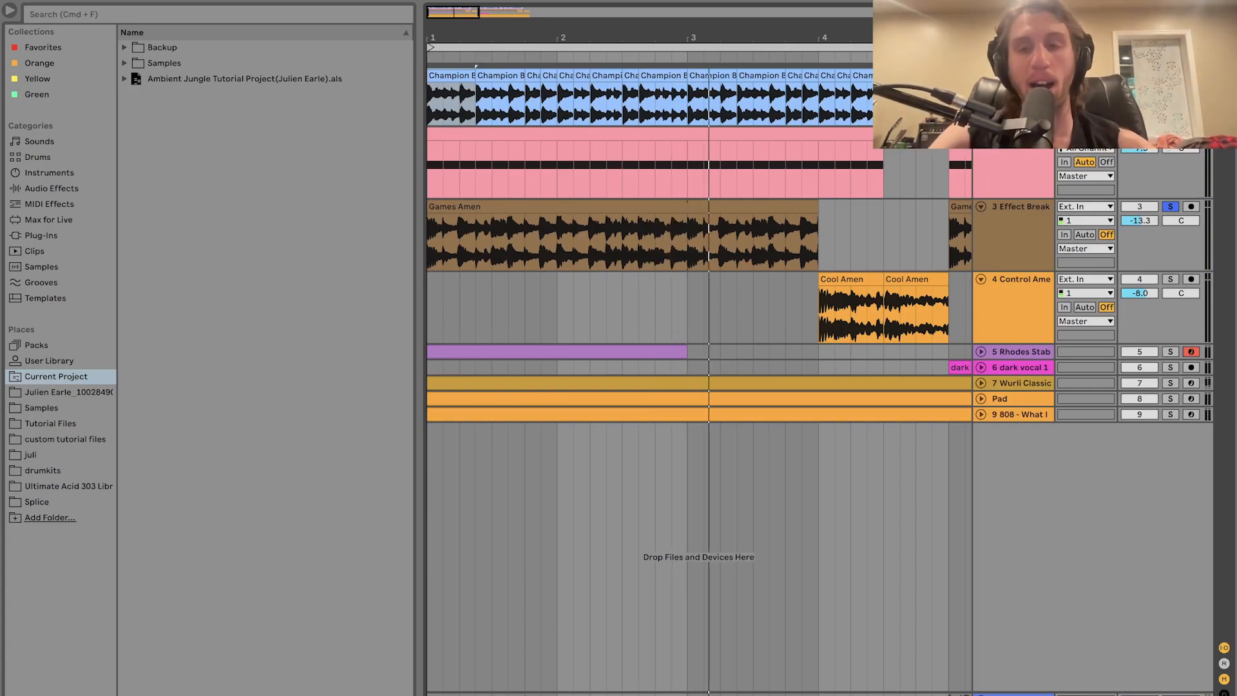
key(space)
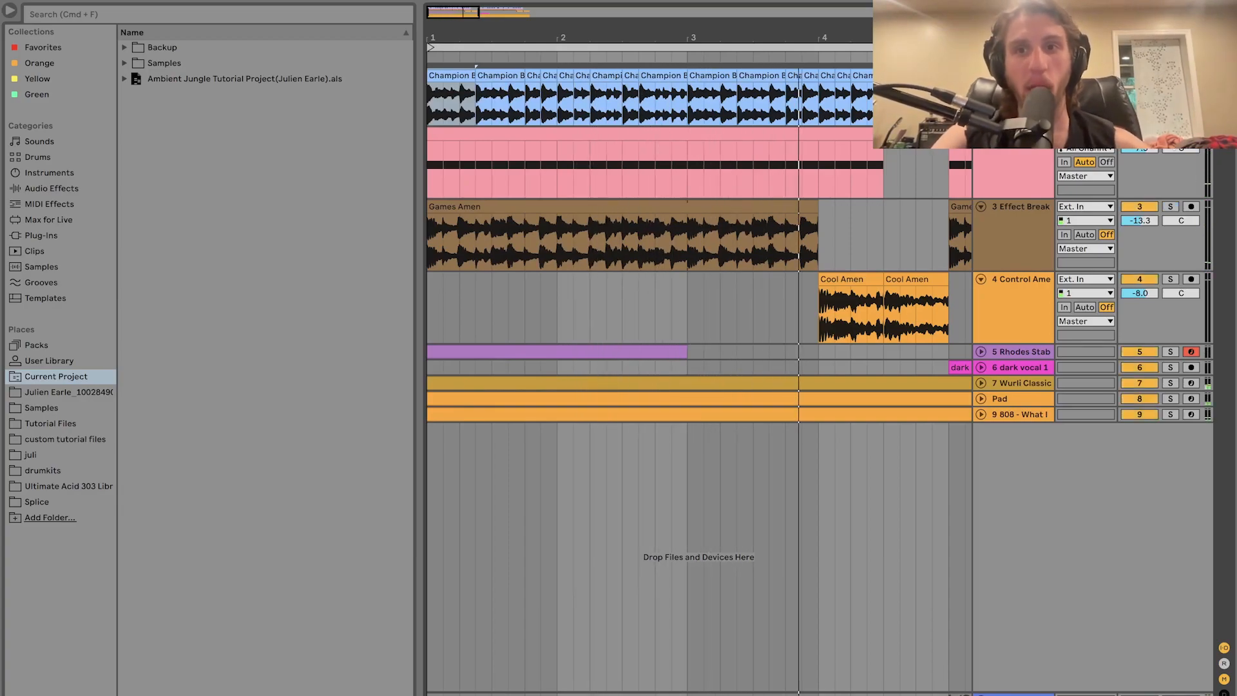
- Inspect the device chain of the Effect Break track and play that track in solo, alone and layered with the drums
click(1023, 150)
click(1023, 81)
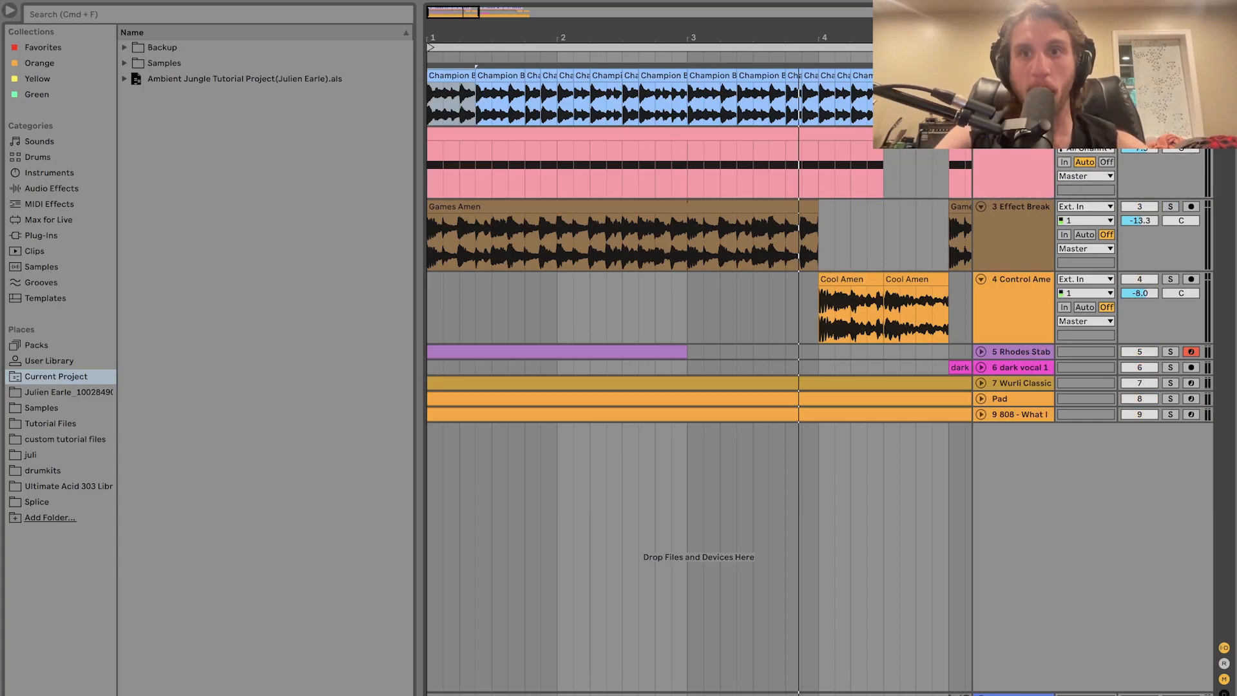
double_click(1014, 233)
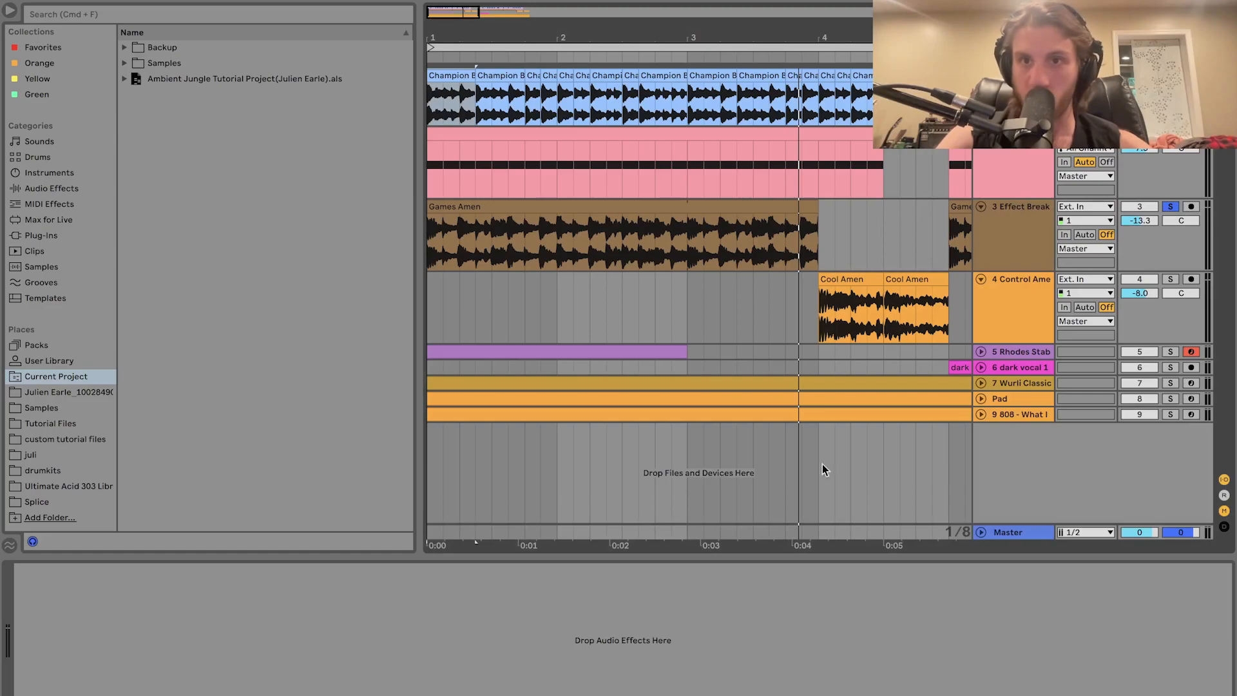
click(1044, 224)
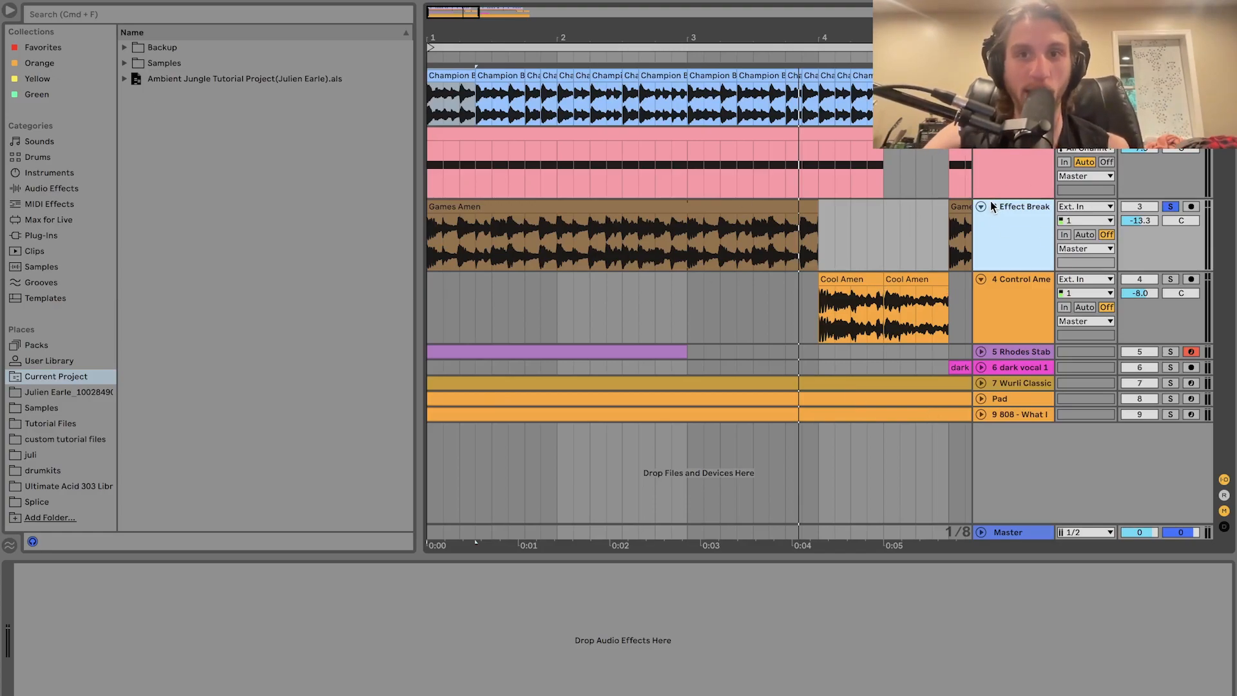
key(space)
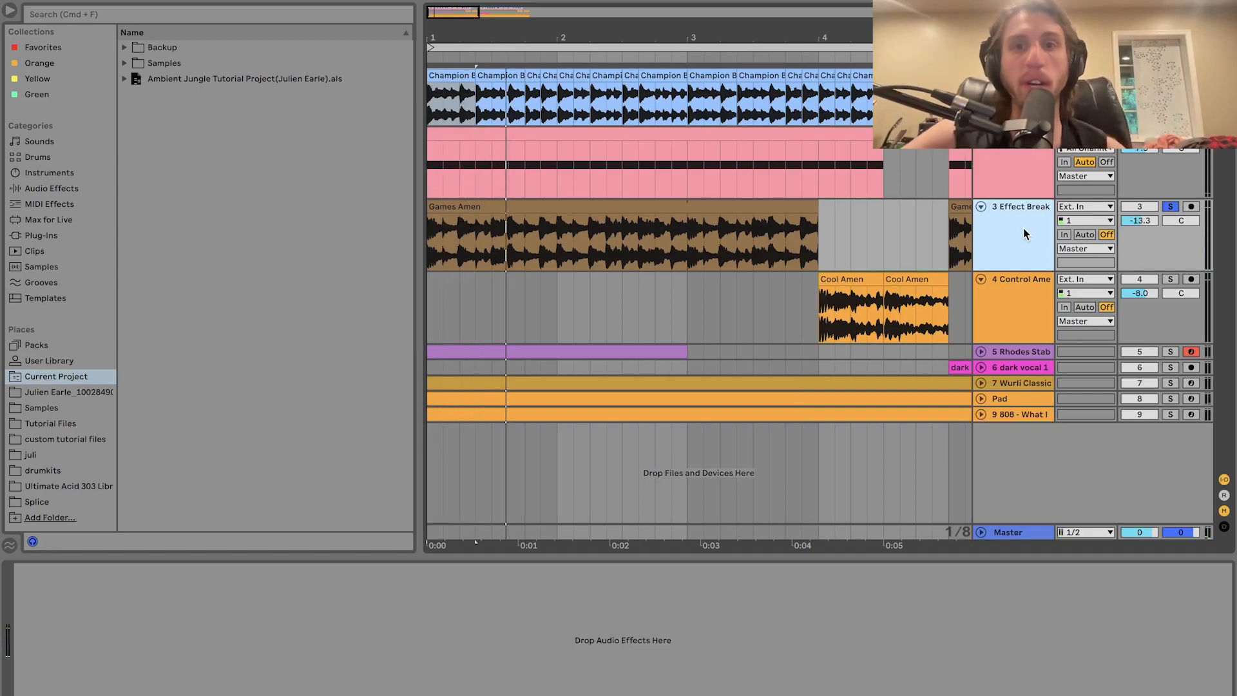
click(1171, 76)
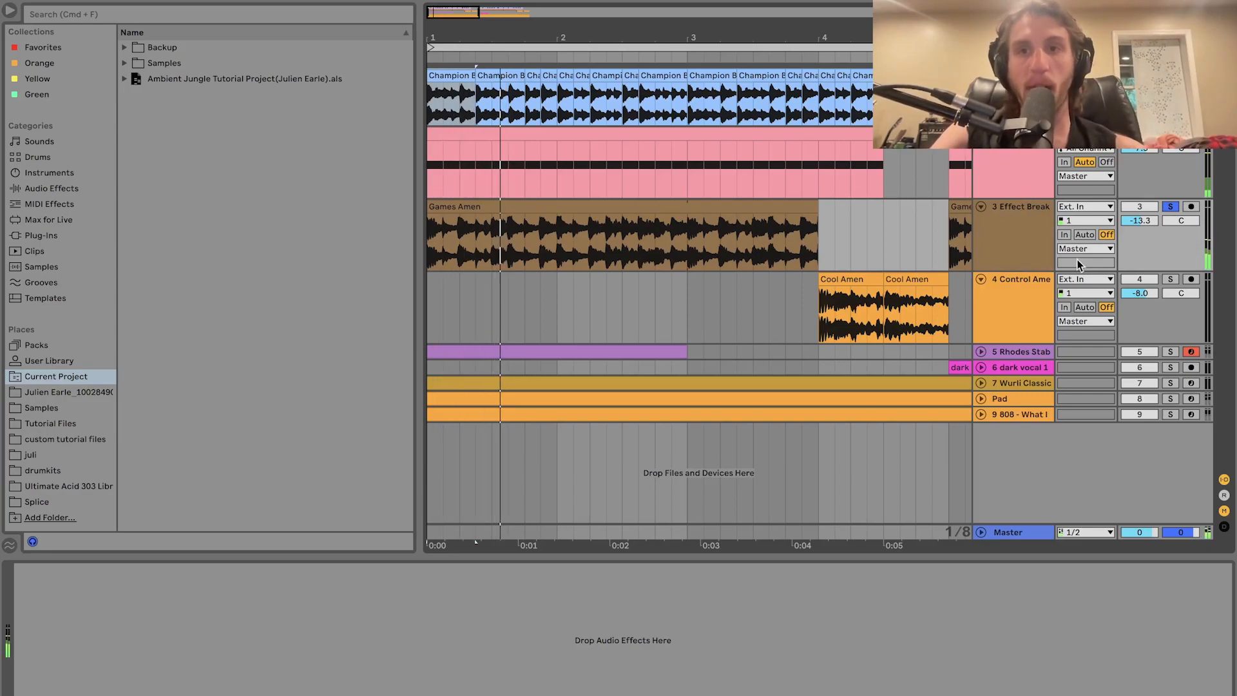
- Solo track 4, listen to its two Cool Amen clips at bar 4, and open the second clip's waveform
click(1171, 279)
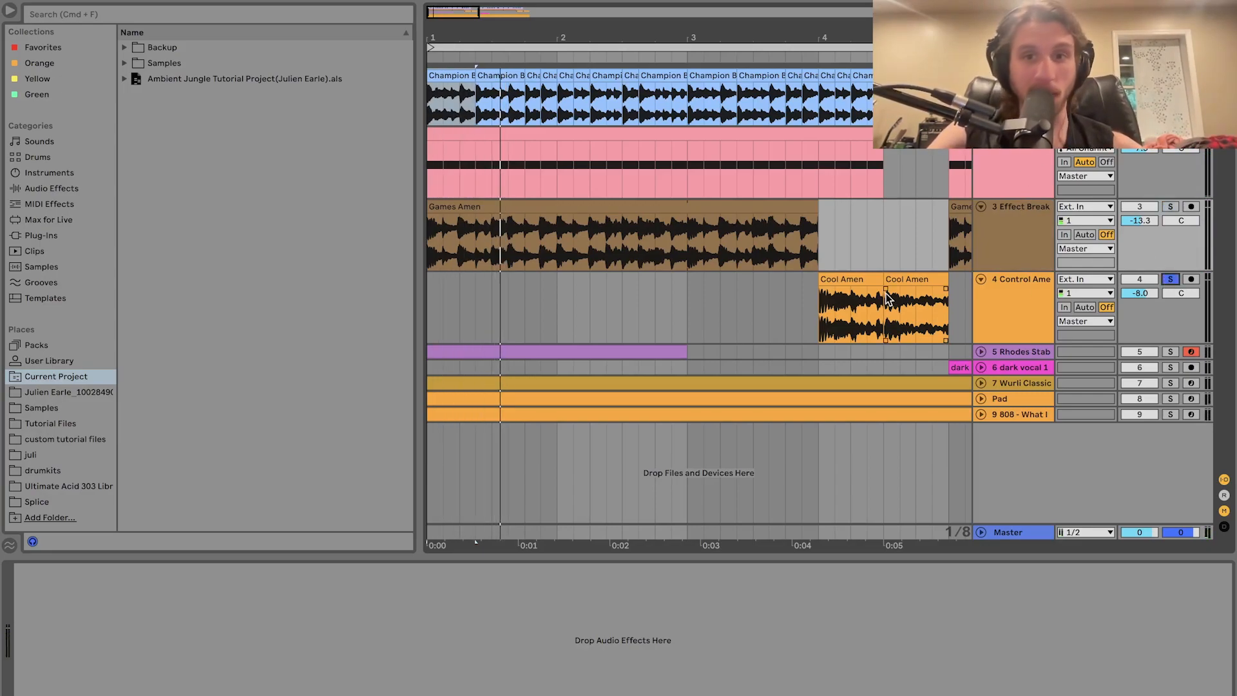
click(848, 279)
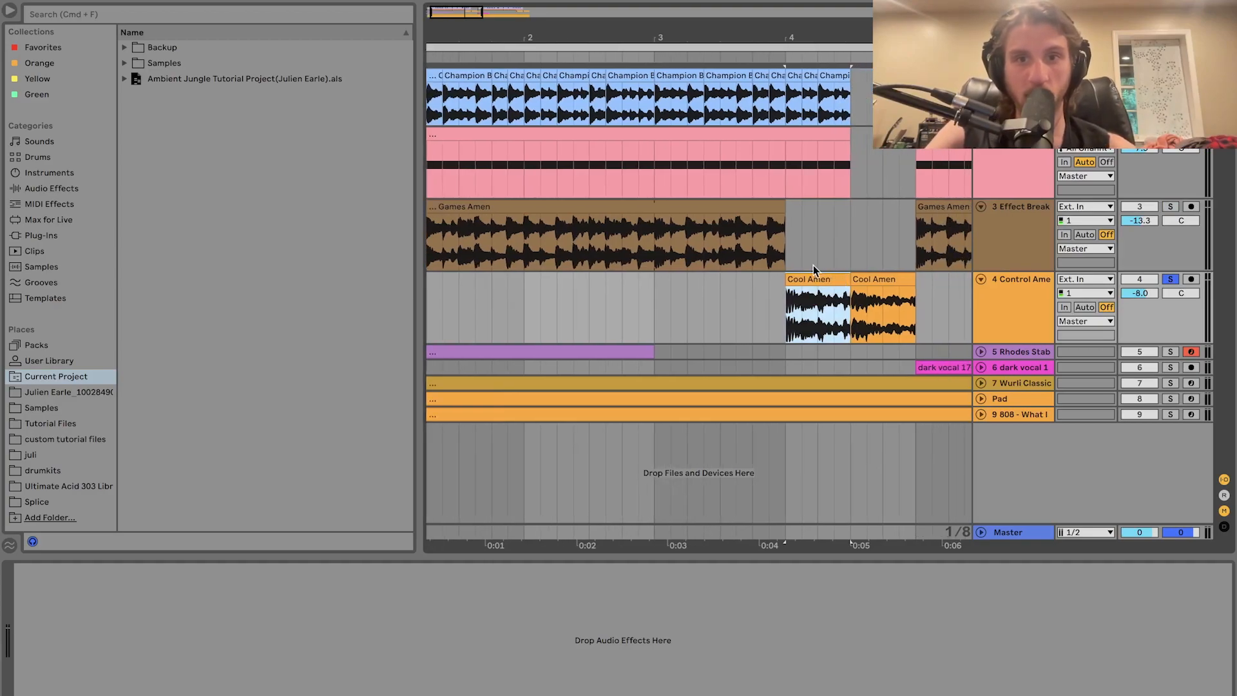
click(1036, 303)
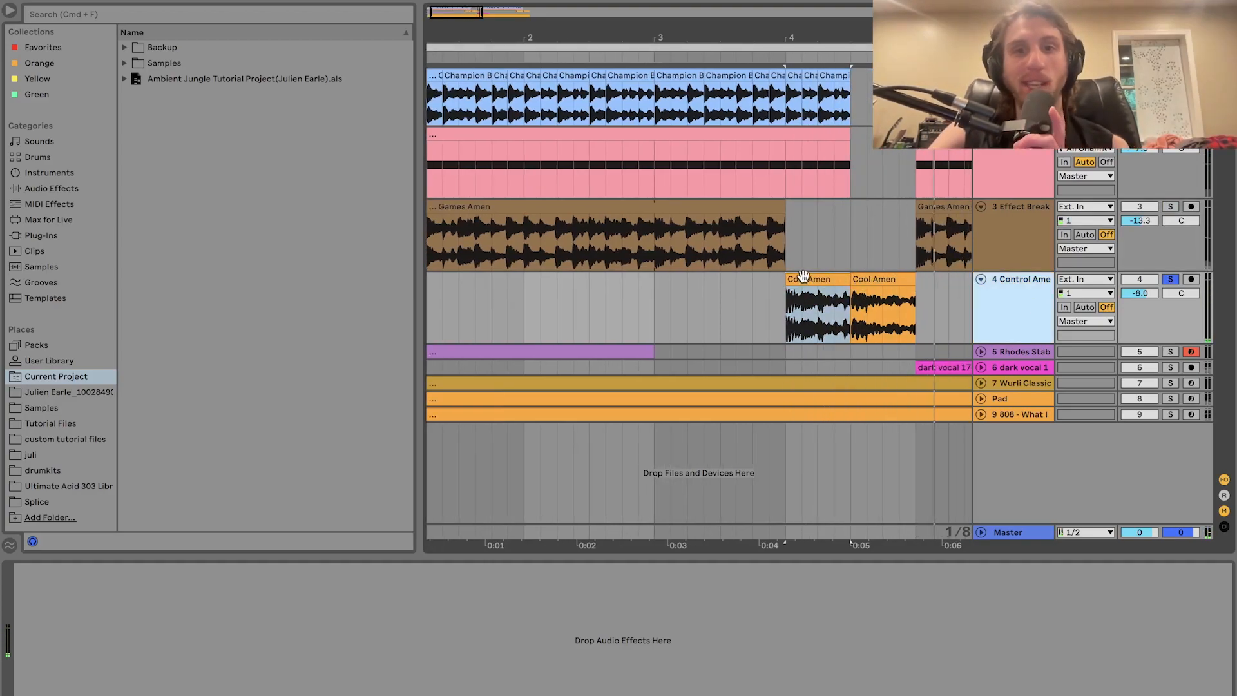
click(868, 280)
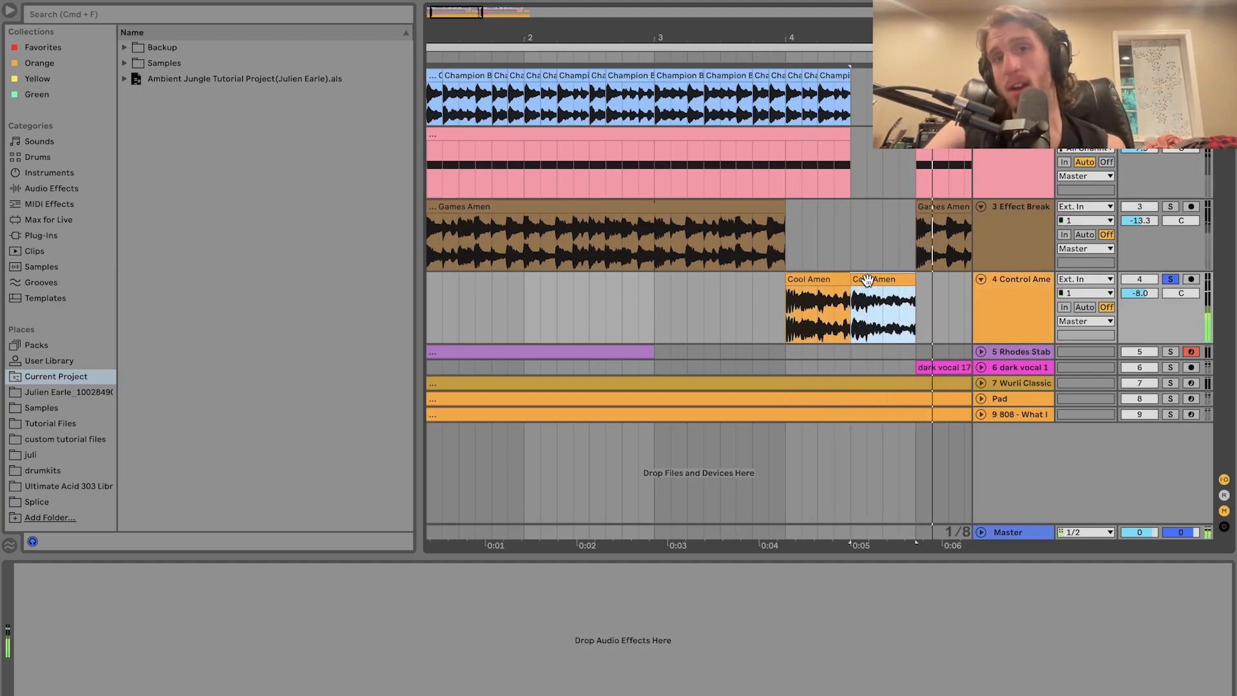
double_click(867, 279)
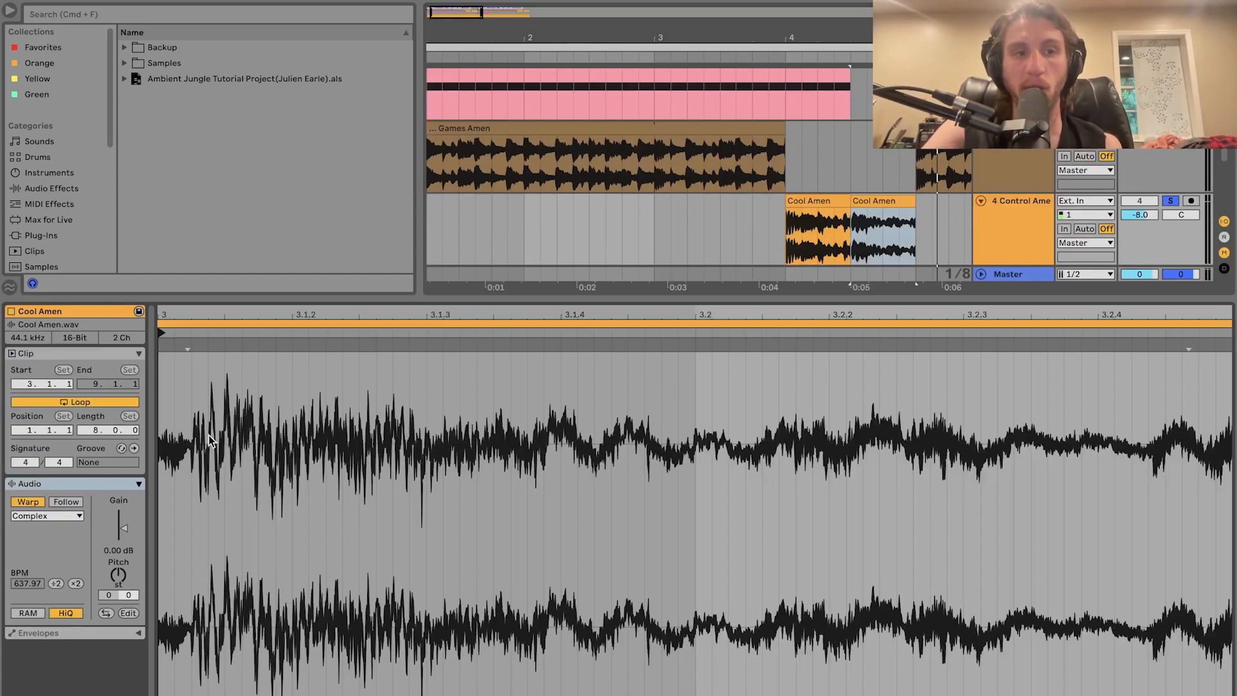
- Inspect the waveform of the second Cool Amen clip at bar 4, in overview and up close
click(882, 200)
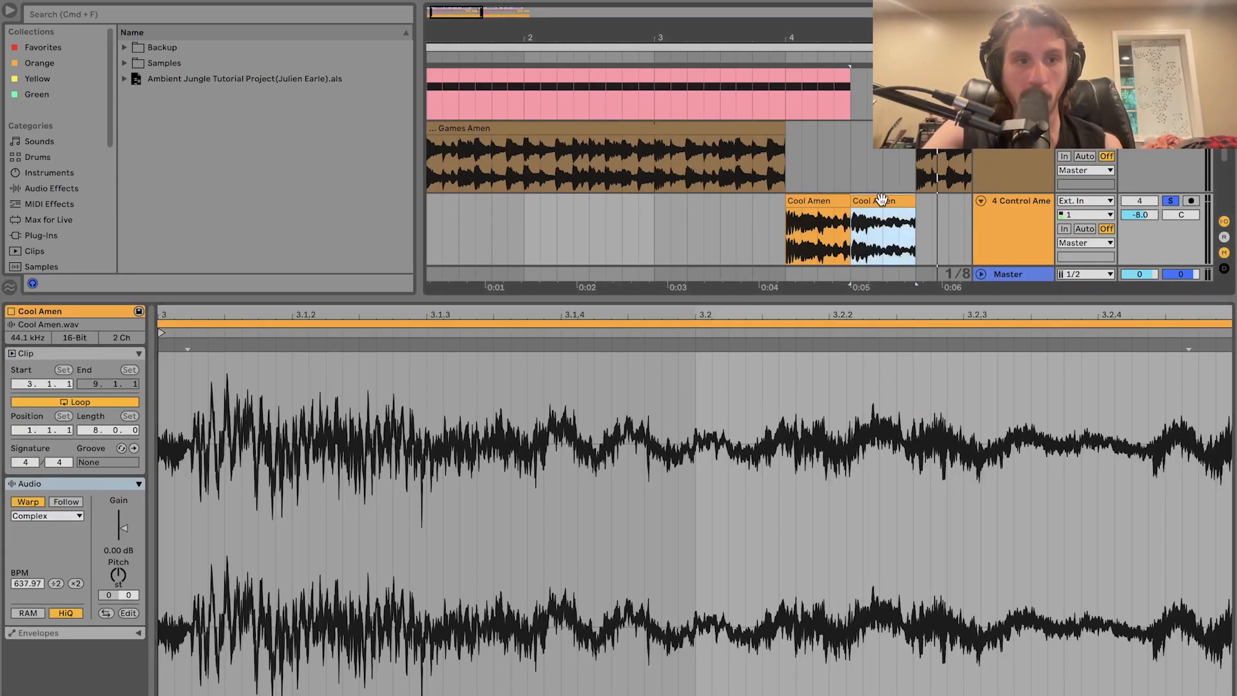
scroll(451, 422, down, 5)
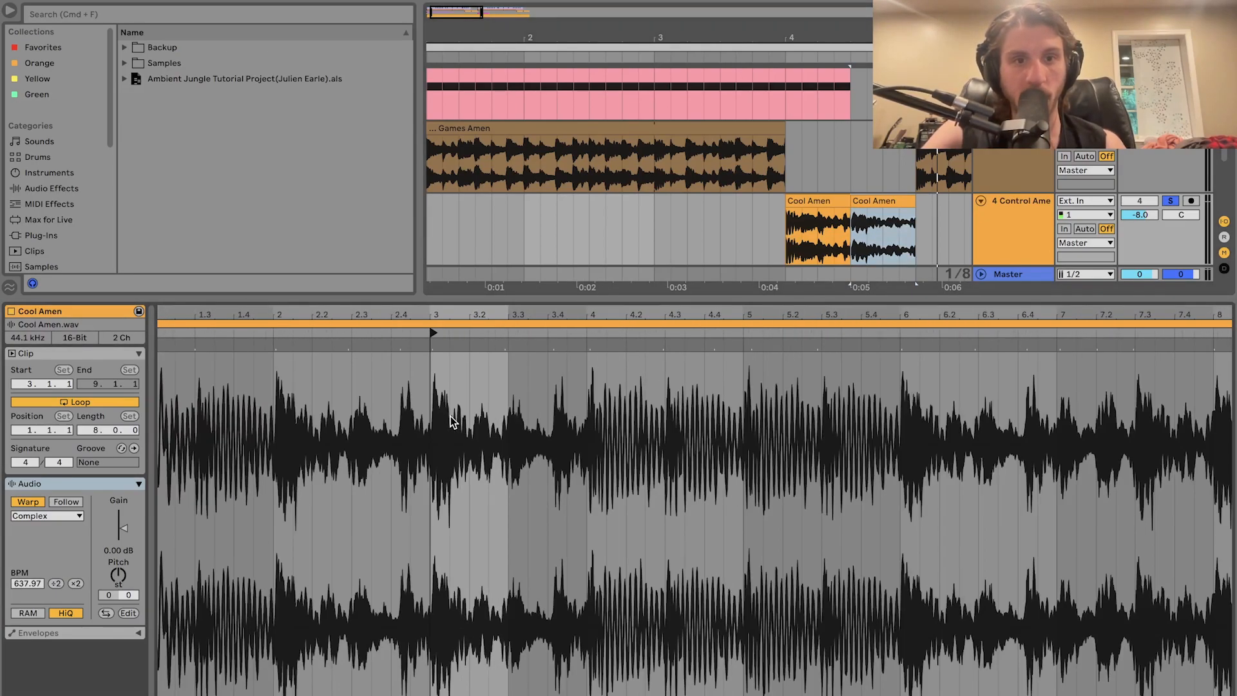
scroll(451, 423, up, 5)
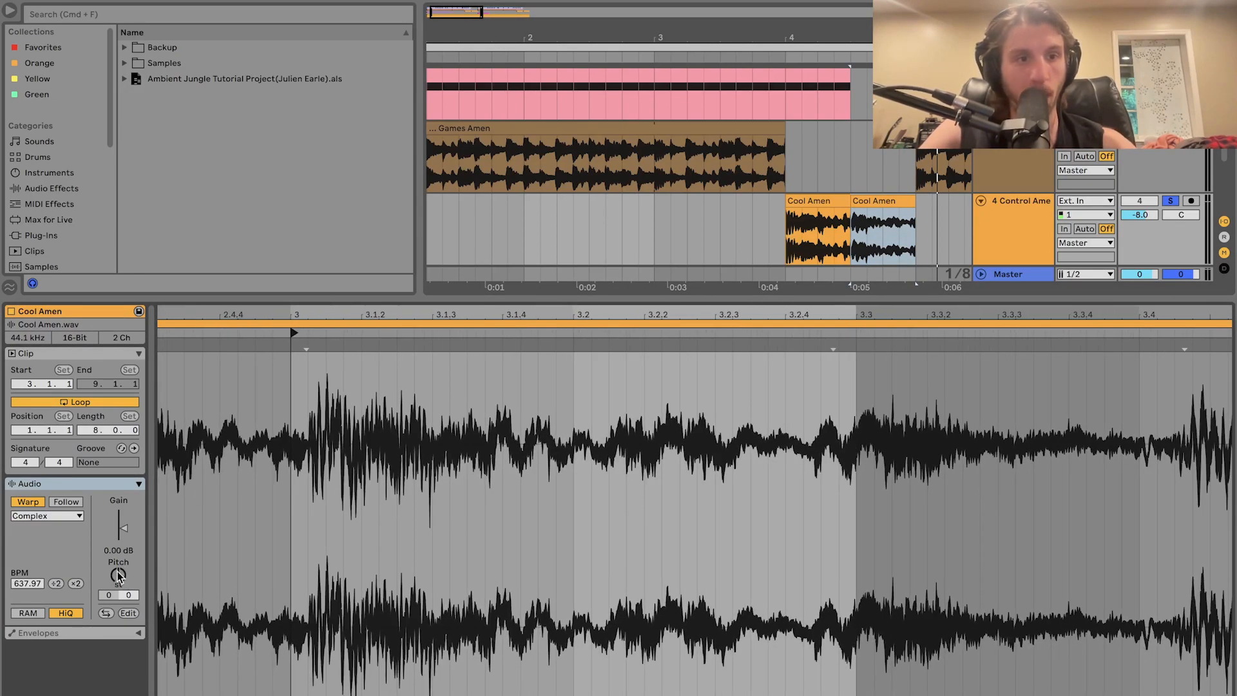
- Extend the second Cool Amen clip well past bar 5, listen to the longer break, and trim it back to bar 5
drag(913, 202, 1124, 225)
key(space)
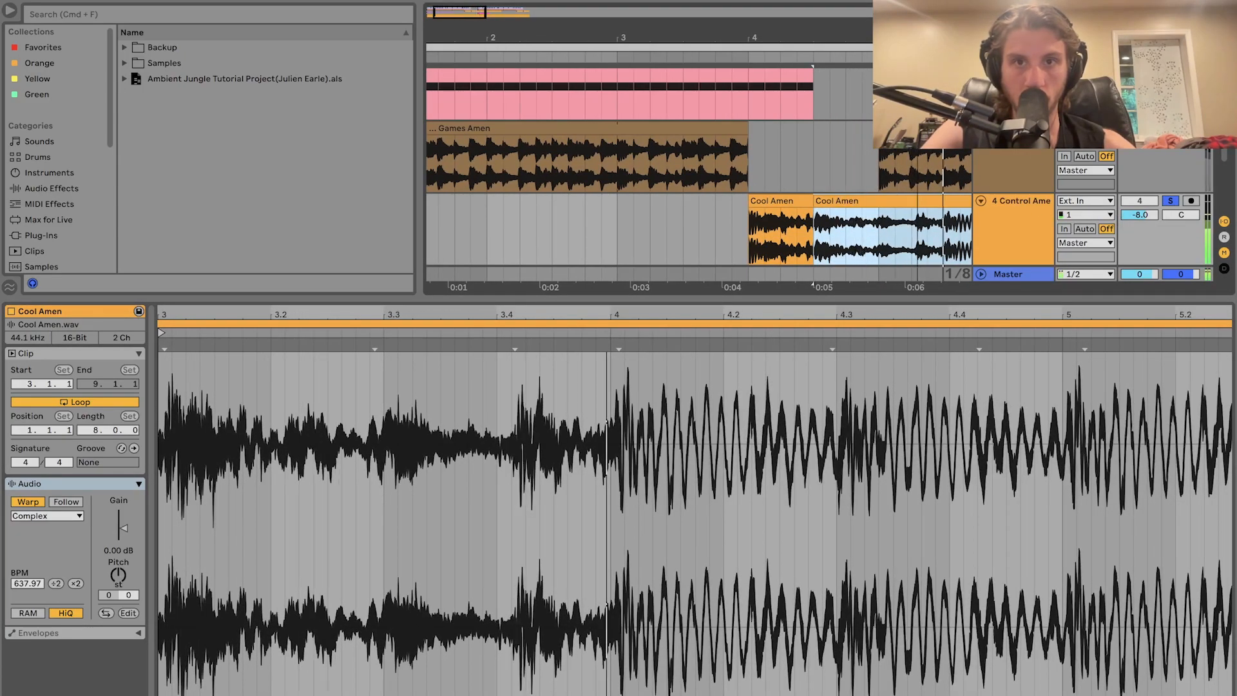
scroll(670, 147, down, 5)
key(space)
key(space)
key(space)
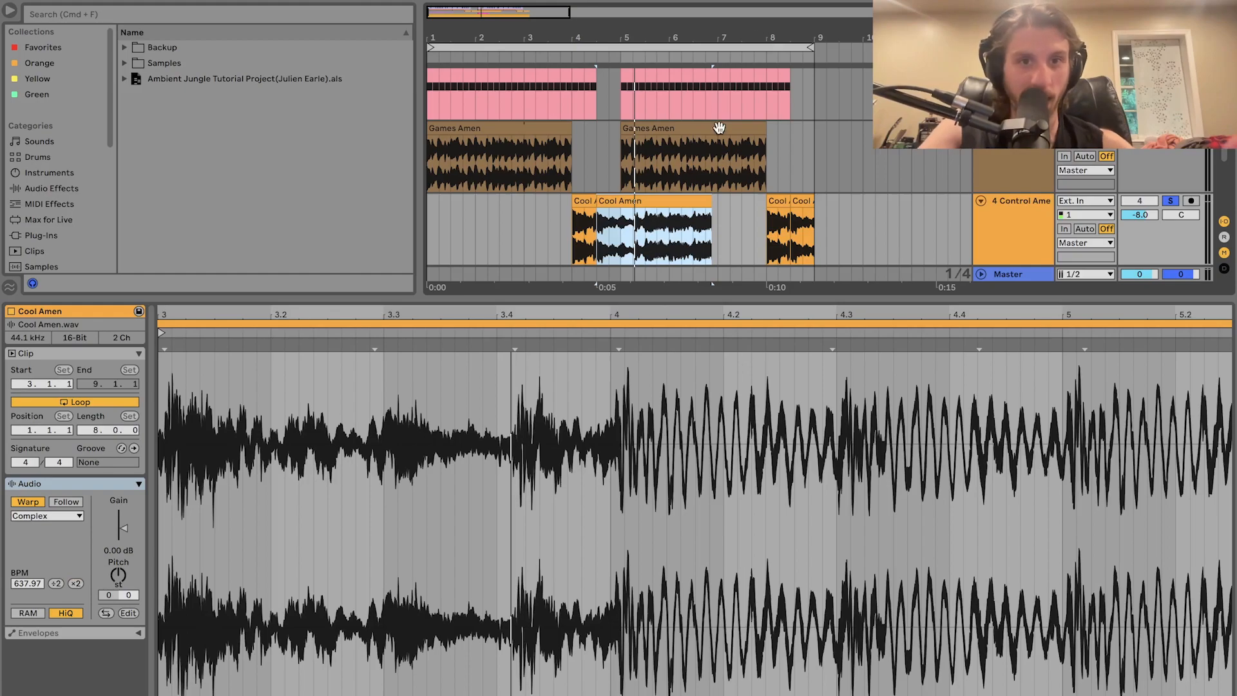
drag(702, 200, 622, 200)
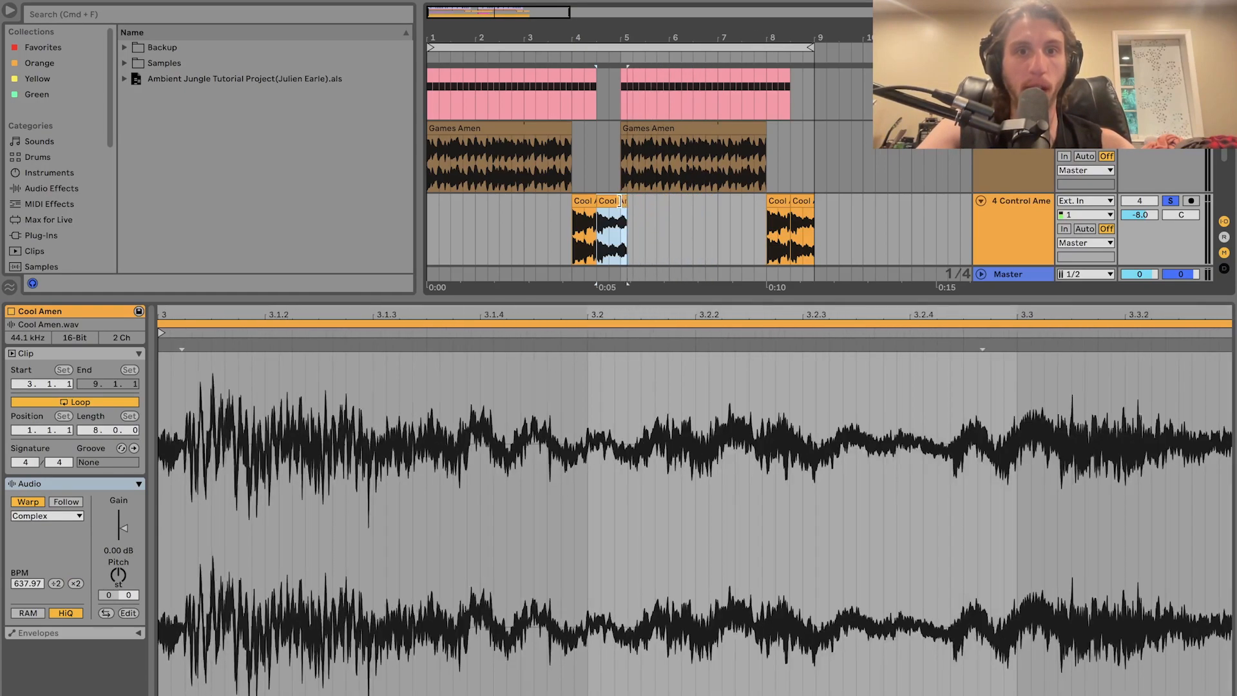
- Play the soloed Control Amen track from bar 3 through its fill and reopen the second Cool Amen clip
scroll(951, 154, up, 3)
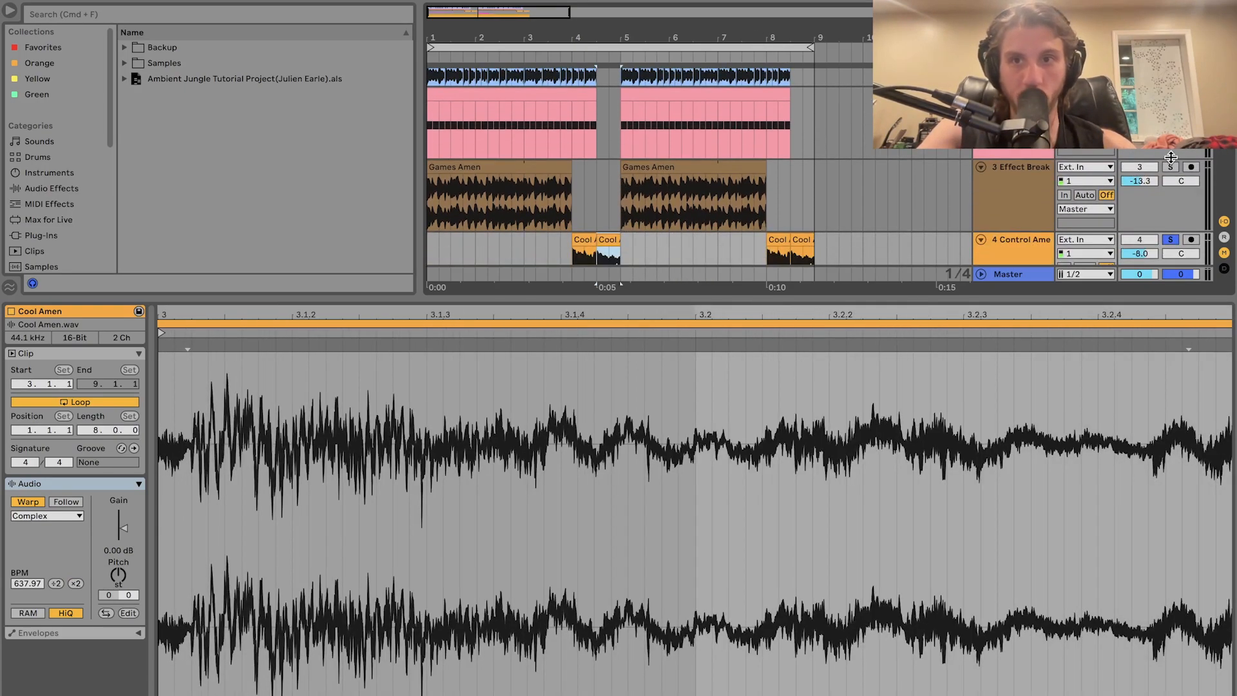
scroll(1173, 158, up, 2)
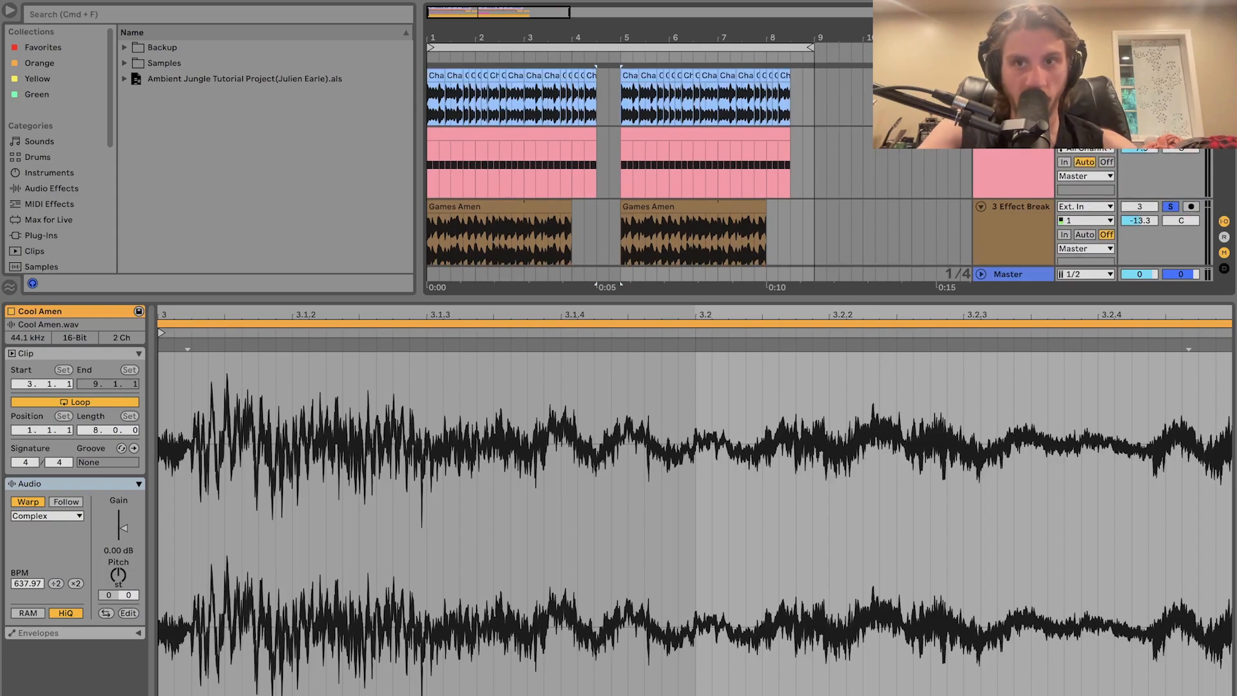
scroll(825, 168, down, 4)
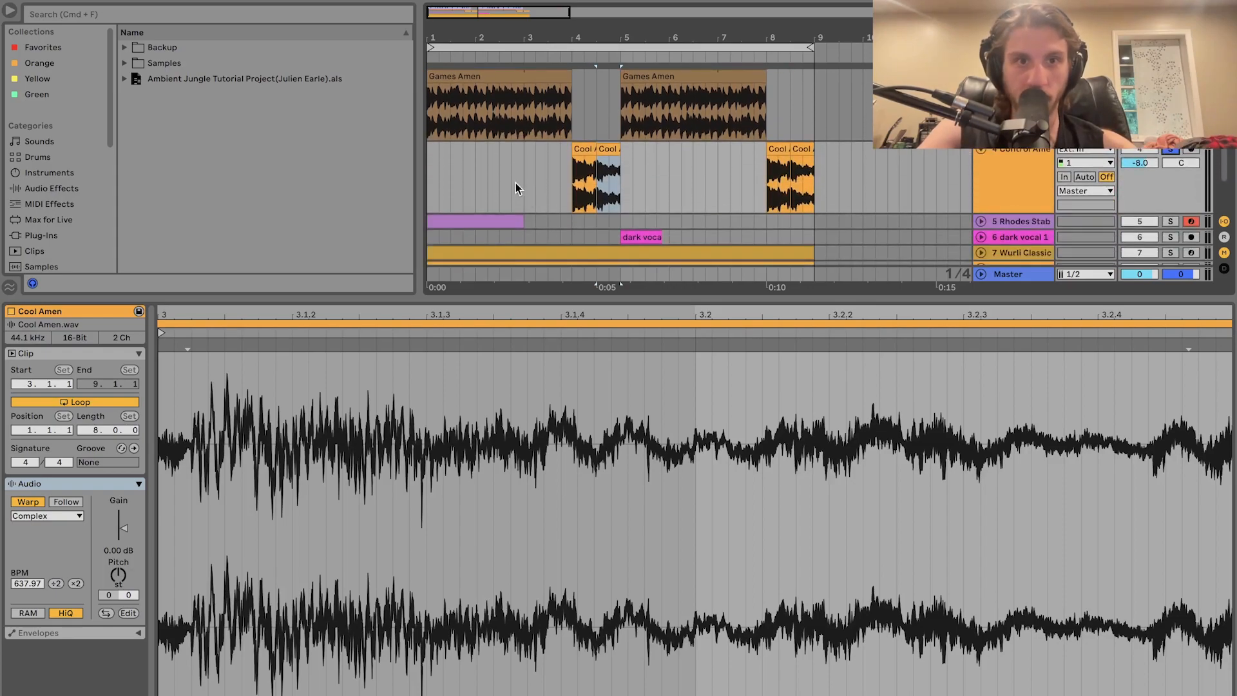
click(525, 184)
key(space)
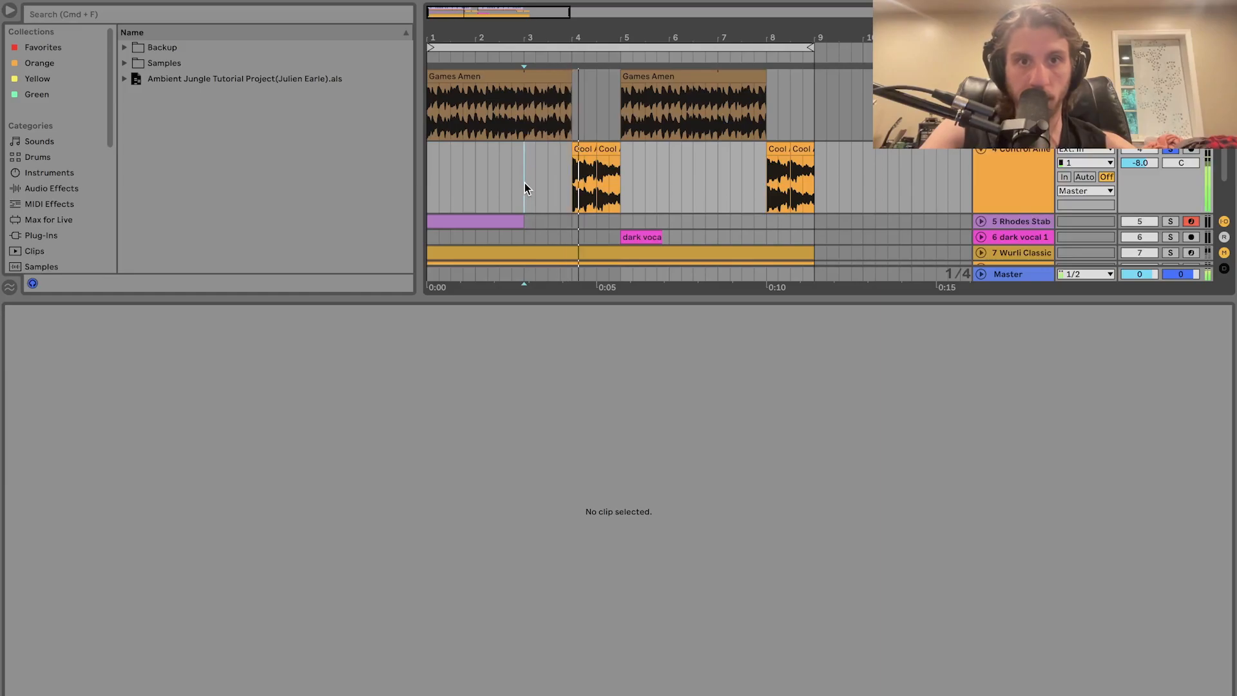
click(609, 143)
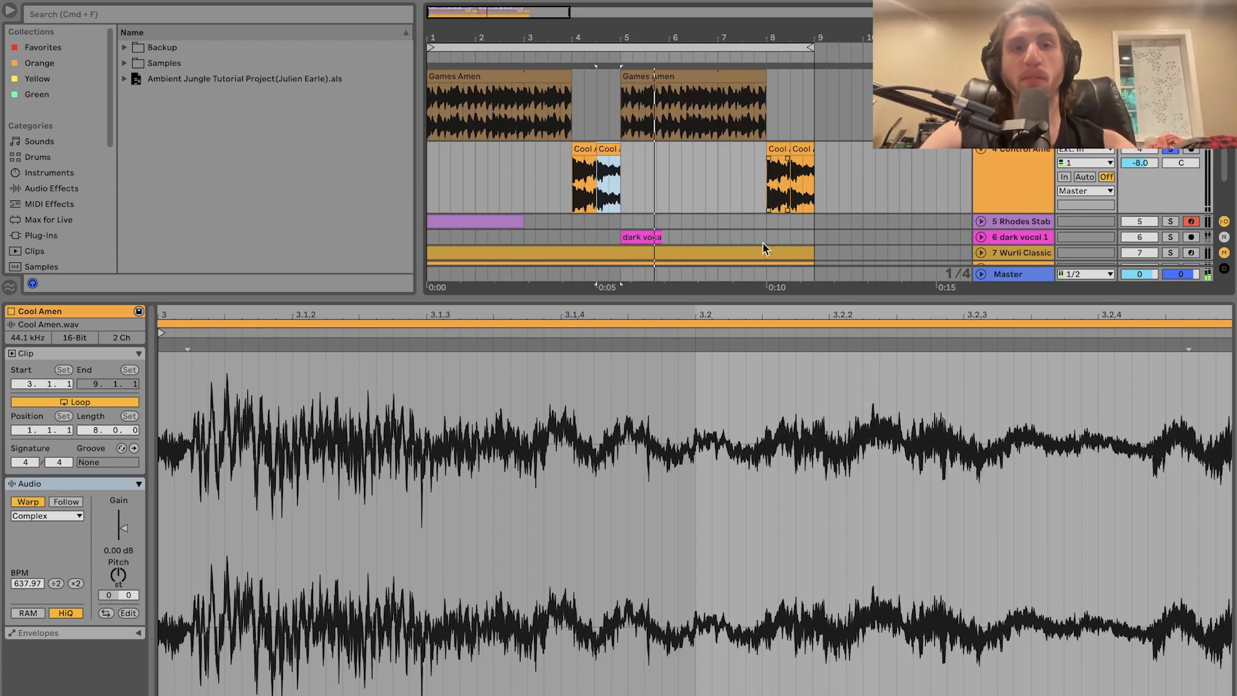
- Try extending the first Cool Amen clip over the second one to bar 5, listen, and undo the extension
click(586, 148)
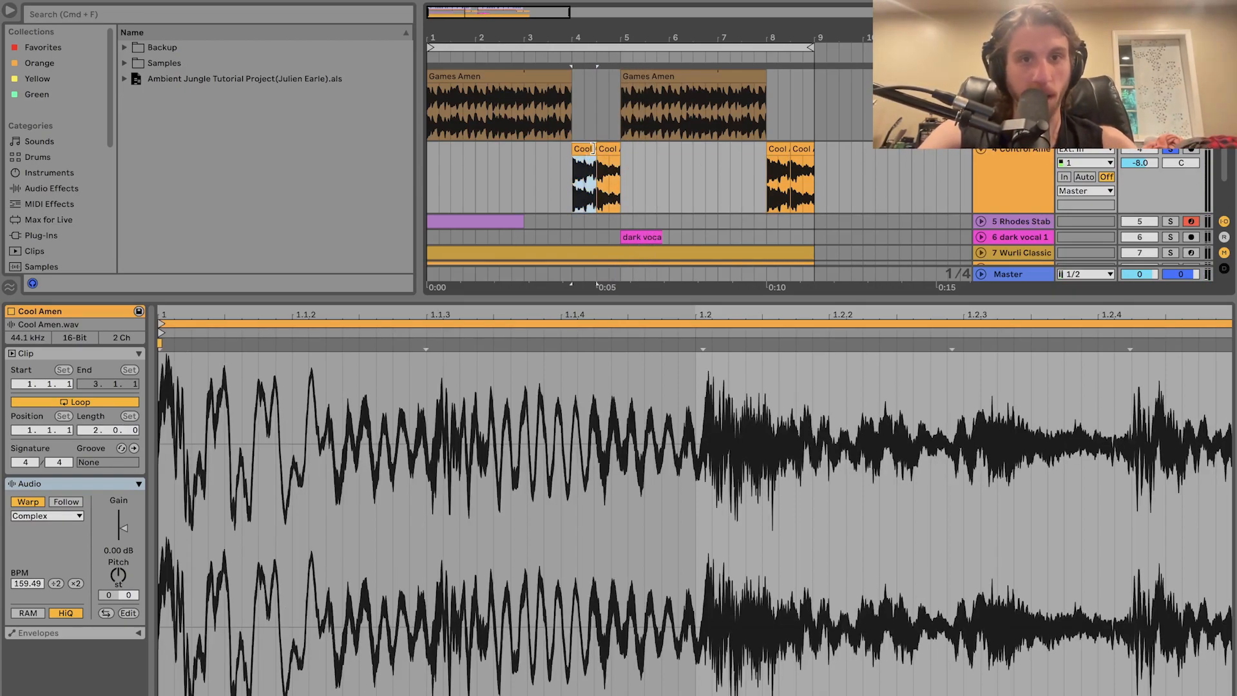
drag(593, 148, 620, 149)
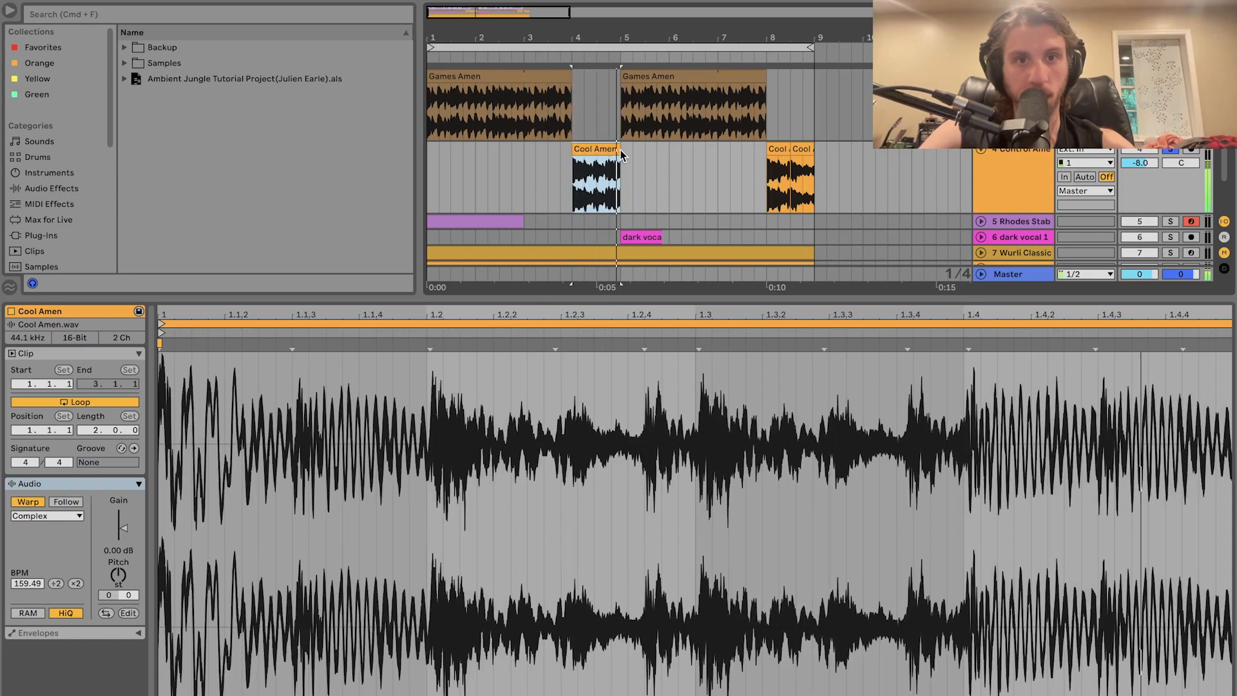
key(super+z)
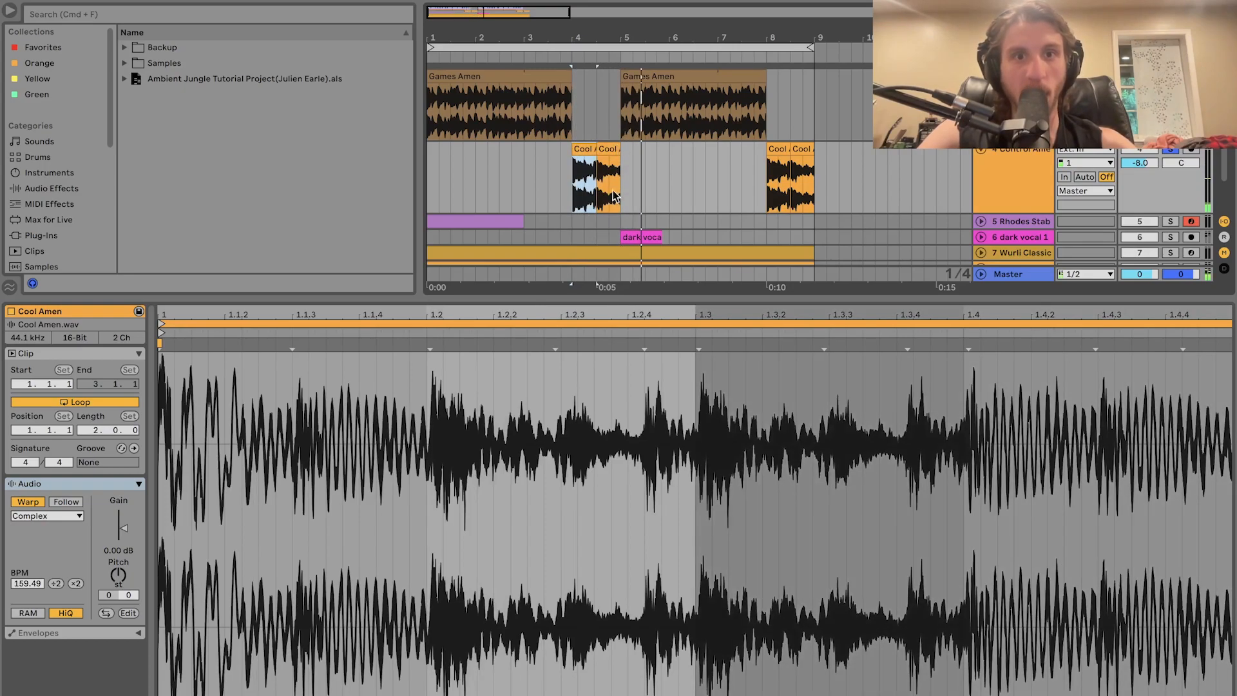
- Compare the Beats, Tones and Texture warp modes on the second Cool Amen clip, return it to Complex, and replay it
click(600, 149)
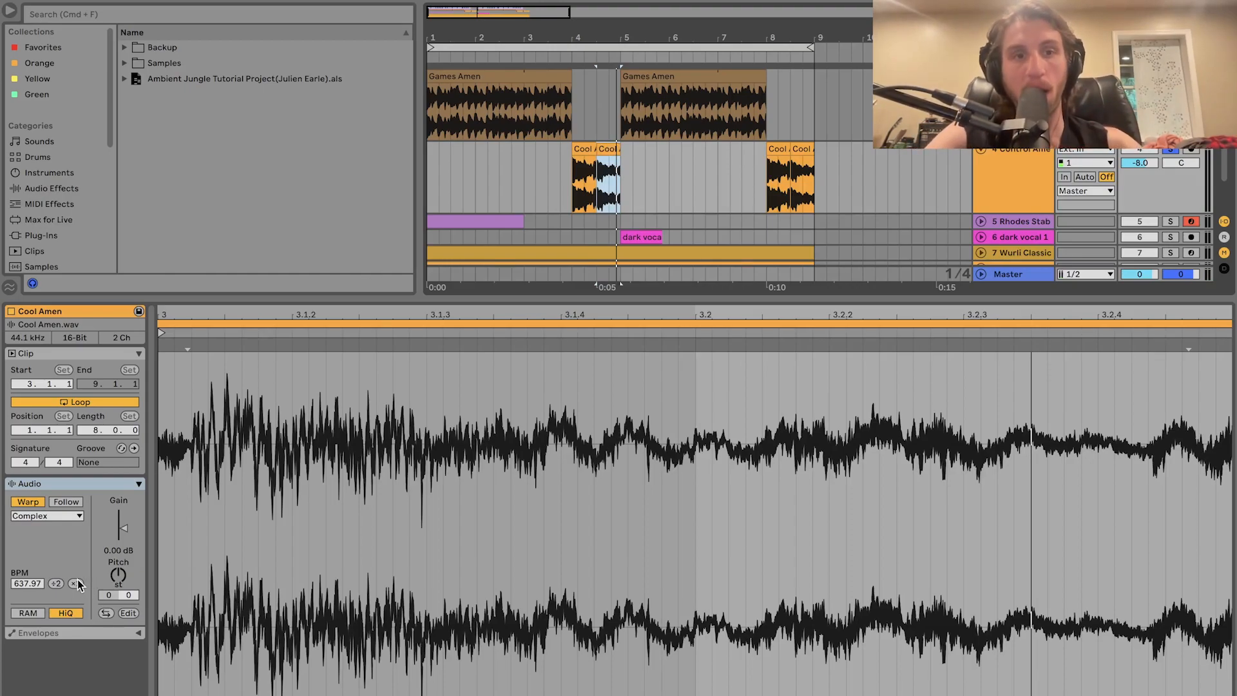
click(50, 516)
click(50, 528)
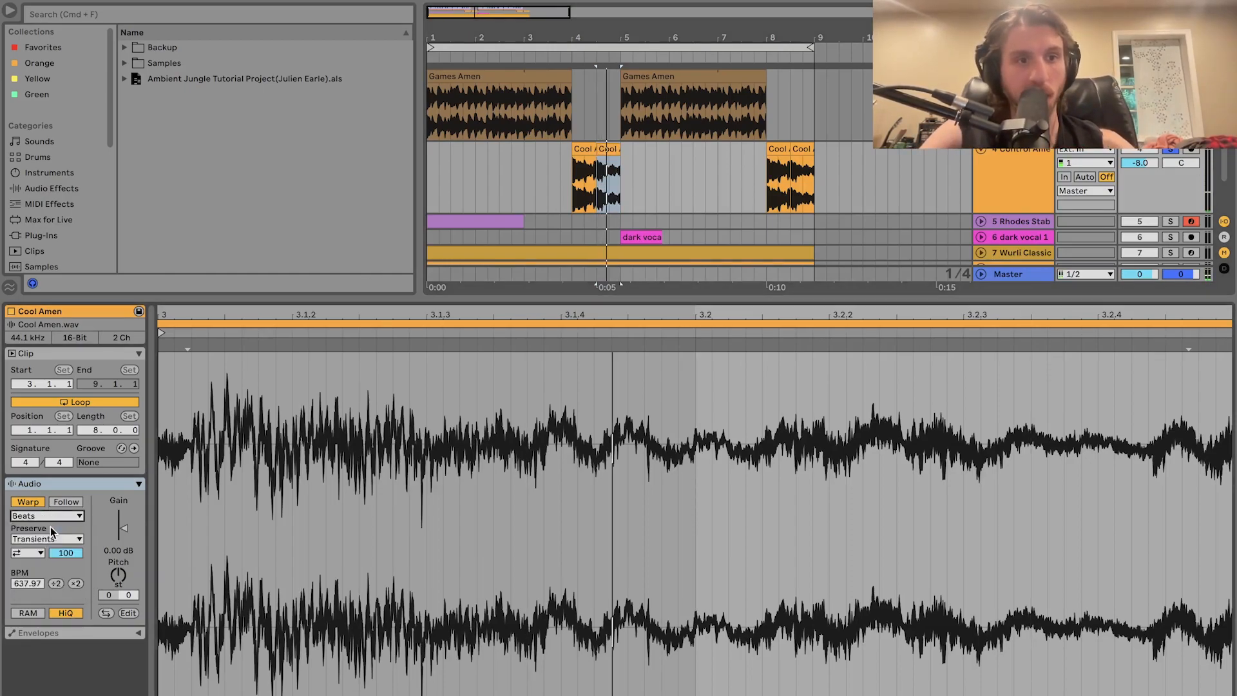
key(Down)
key(Down)
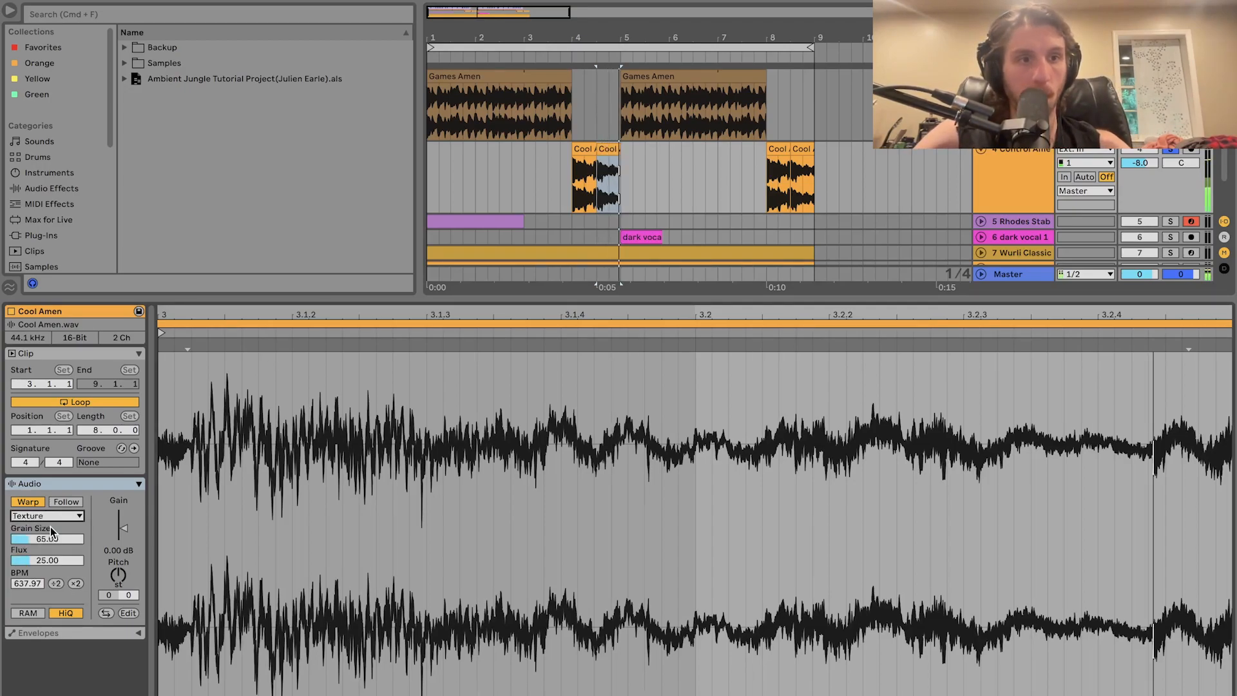
key(Up)
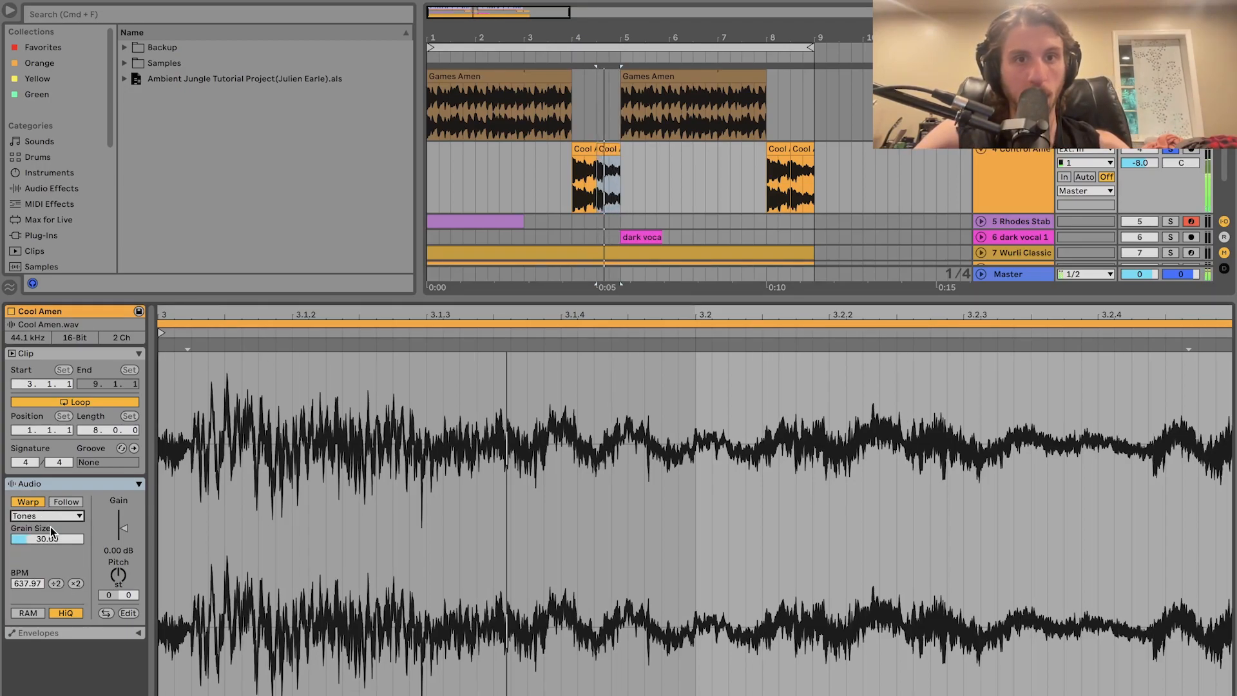
key(Down)
key(Down)
key(Down)
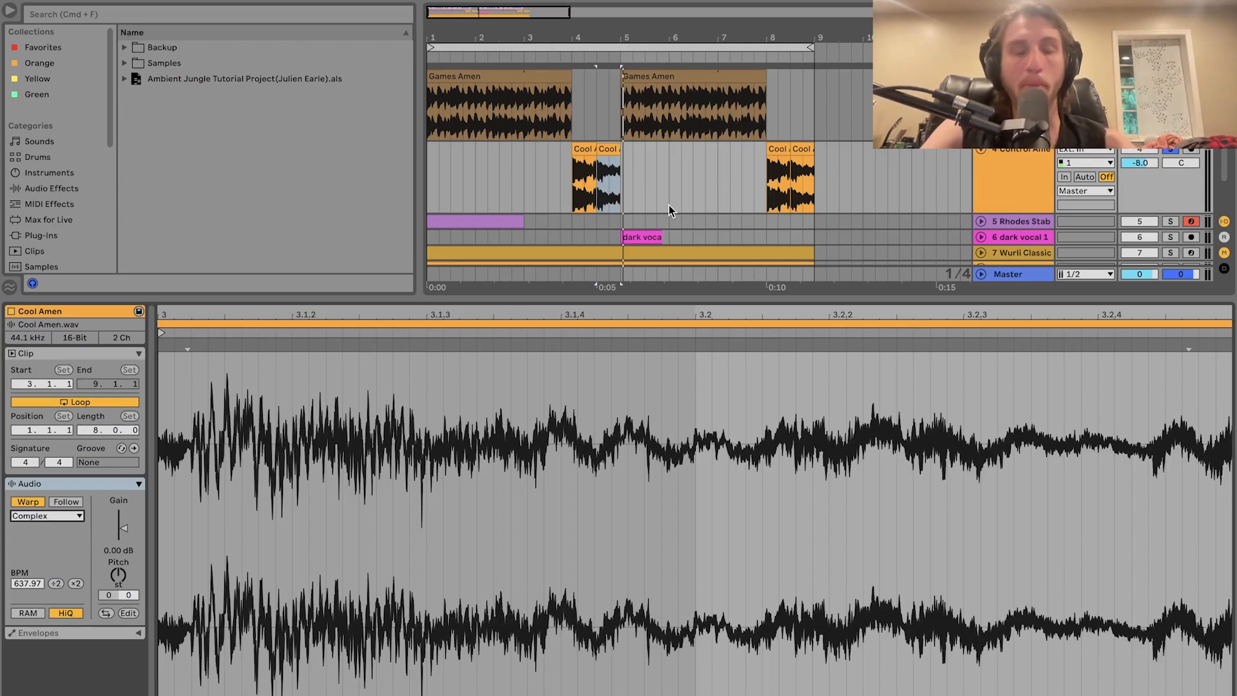
click(605, 150)
key(space)
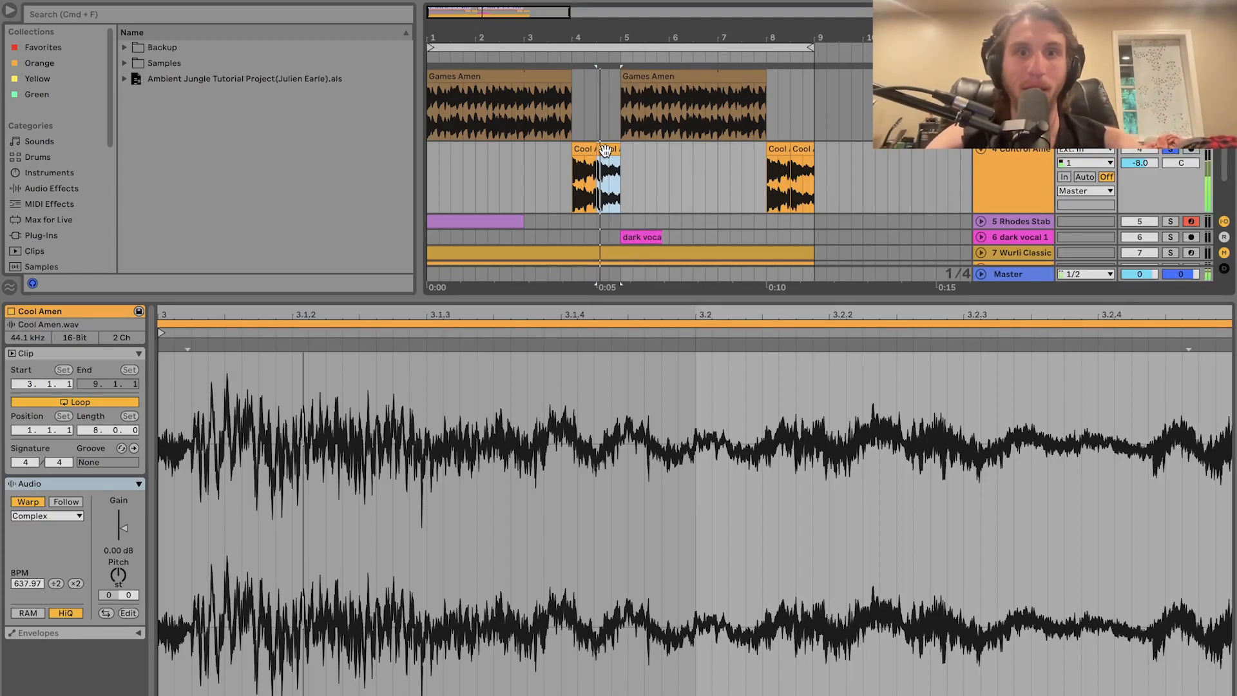
- Solo tracks 5, 6 and 7 (Rhodes Stab, dark vocal and Wurli Classic) and unfold their lanes
click(1024, 180)
drag(1175, 351, 1172, 385)
click(982, 382)
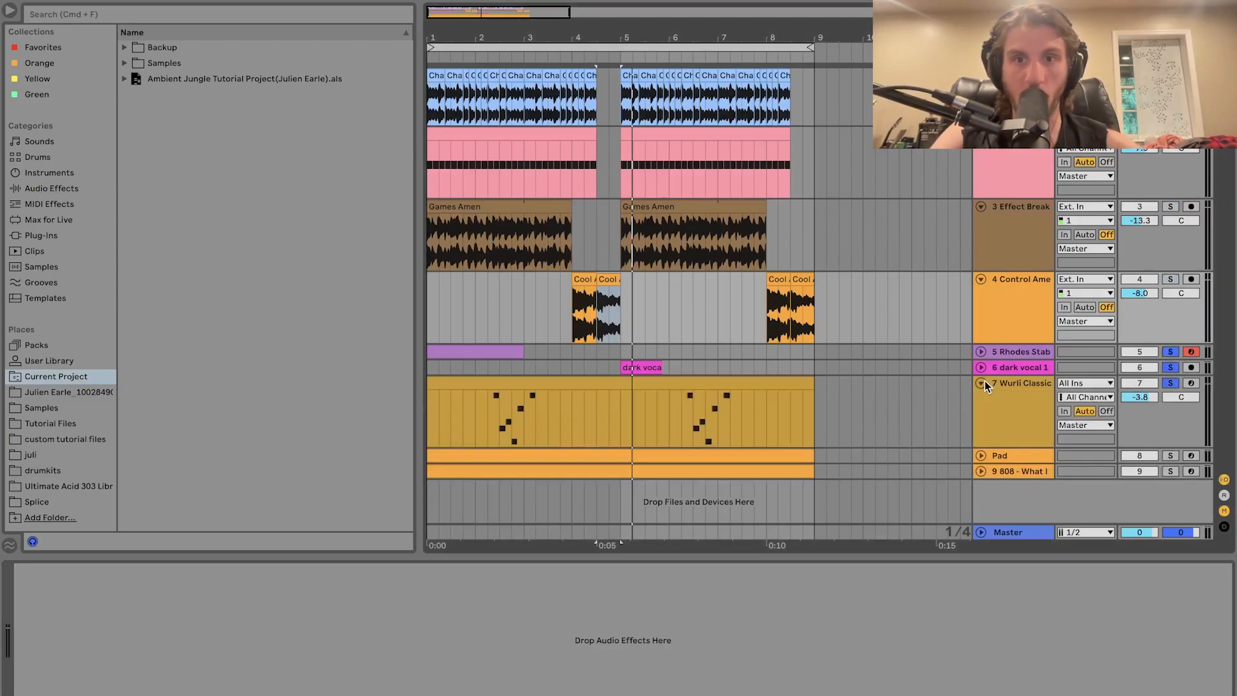
click(982, 367)
click(983, 352)
- Listen to the soloed Rhodes, vocal and Wurli tracks from the start, from bar 2, and from the dark vocal at bar 5
click(501, 382)
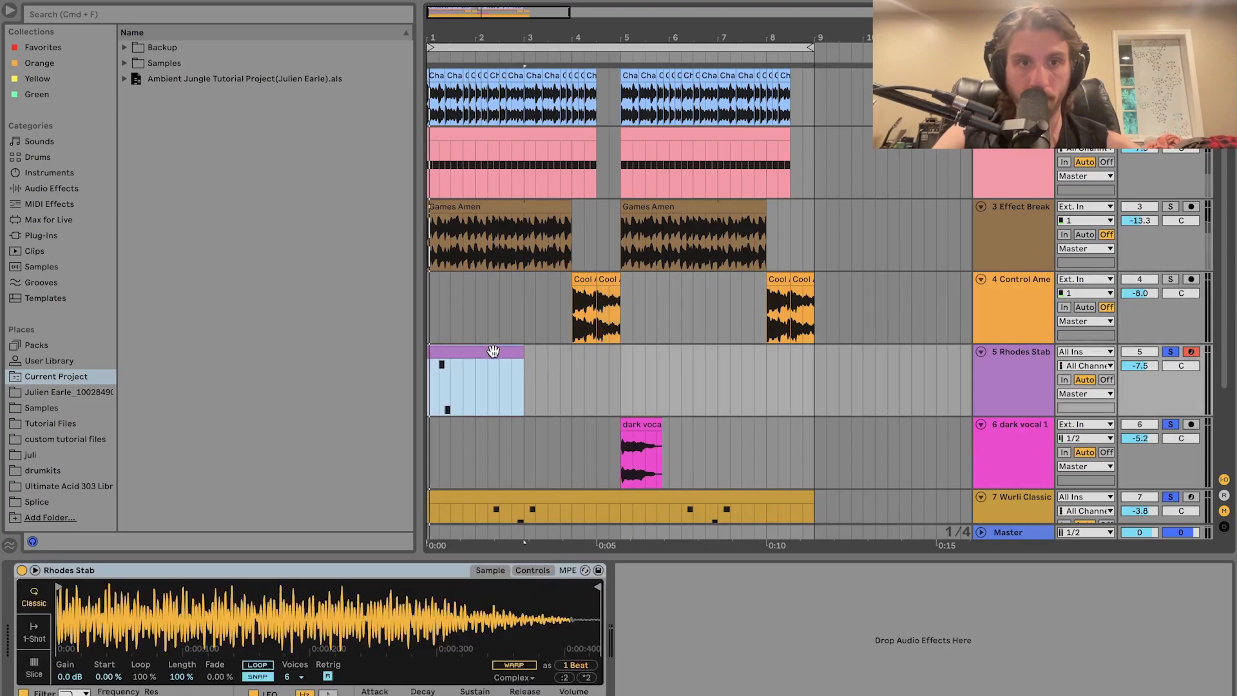
scroll(495, 361, down, 3)
click(496, 374)
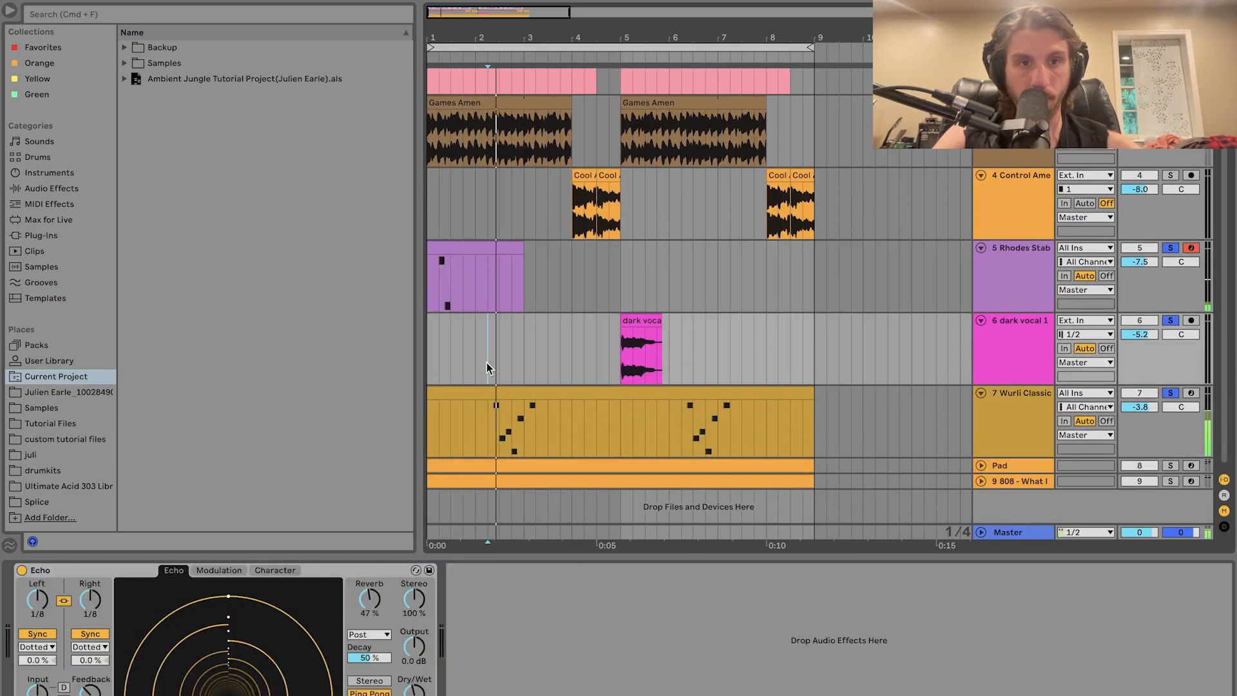
click(640, 364)
click(605, 368)
key(space)
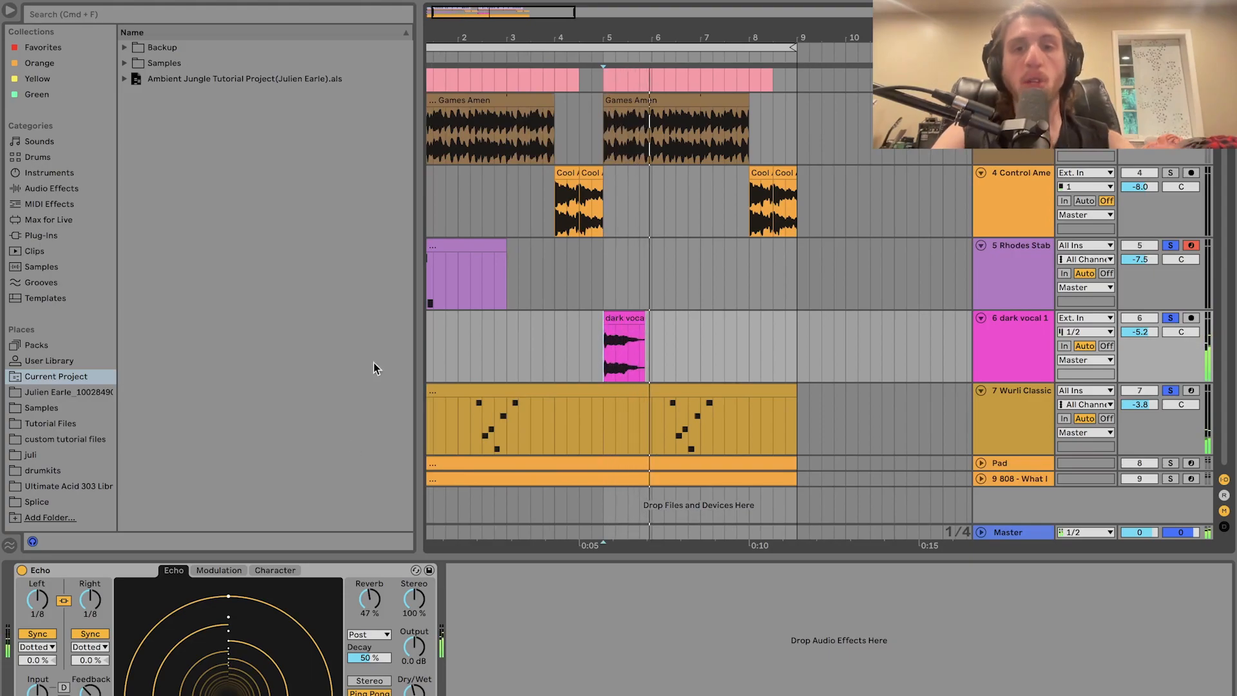
scroll(528, 352, left, 1)
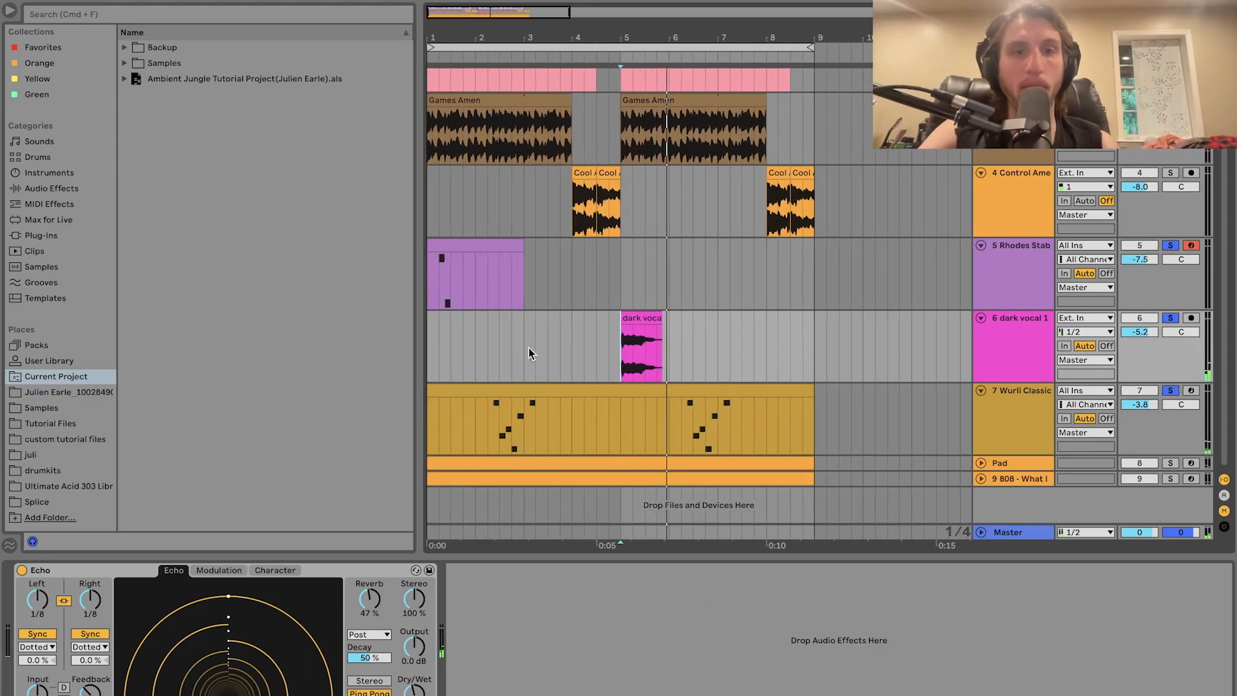
- Select the Rhodes Stab clip to show its sampler and play the stabs from the start of the arrangement
click(512, 244)
key(space)
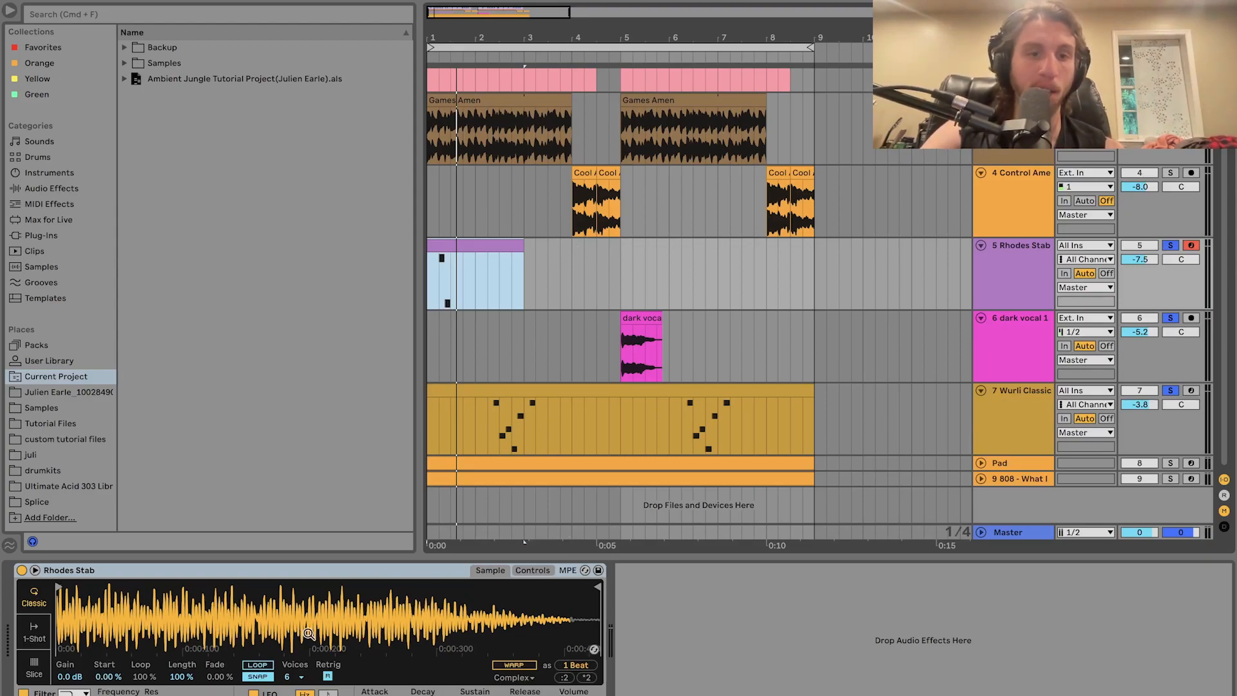
key(space)
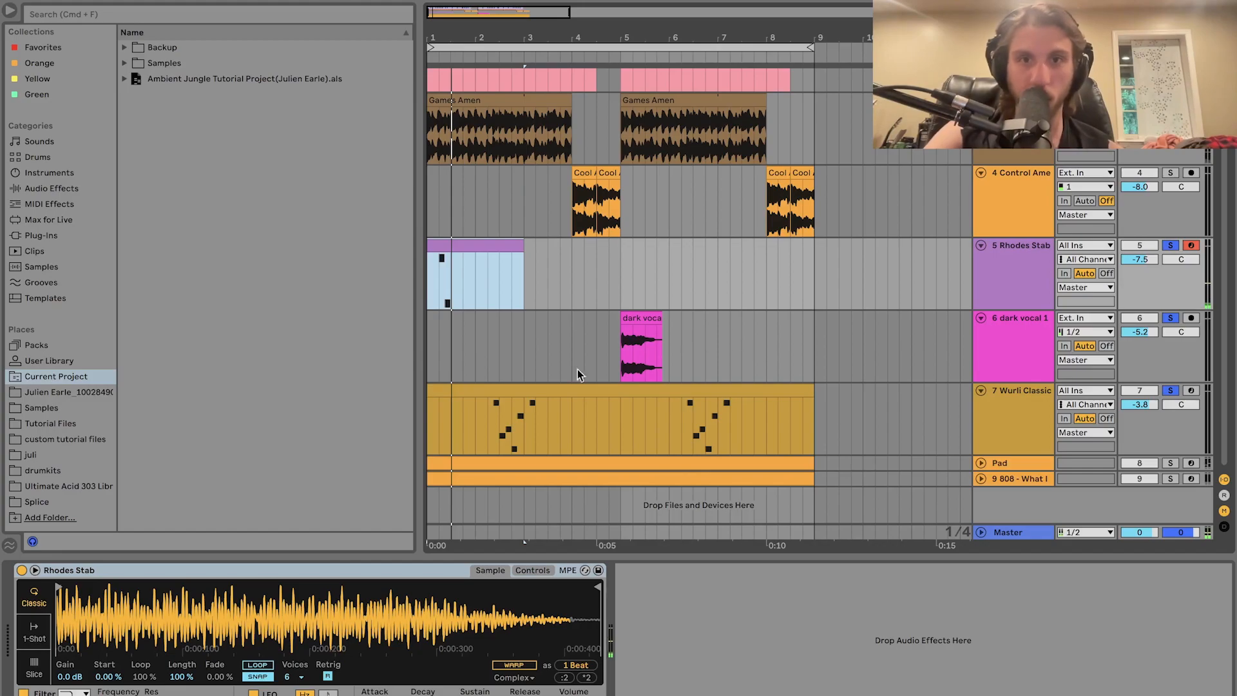
- Play the dark vocal clip at bar 5 with the soloed tracks, and again with all solos switched off
click(637, 318)
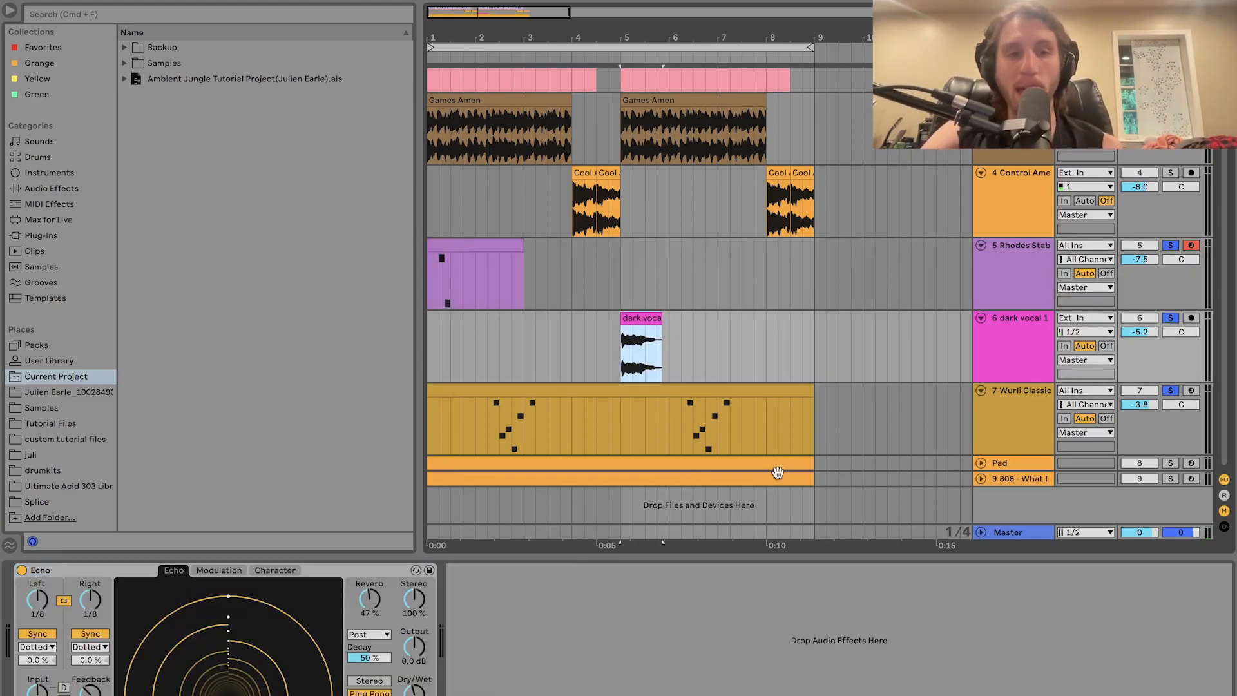
key(space)
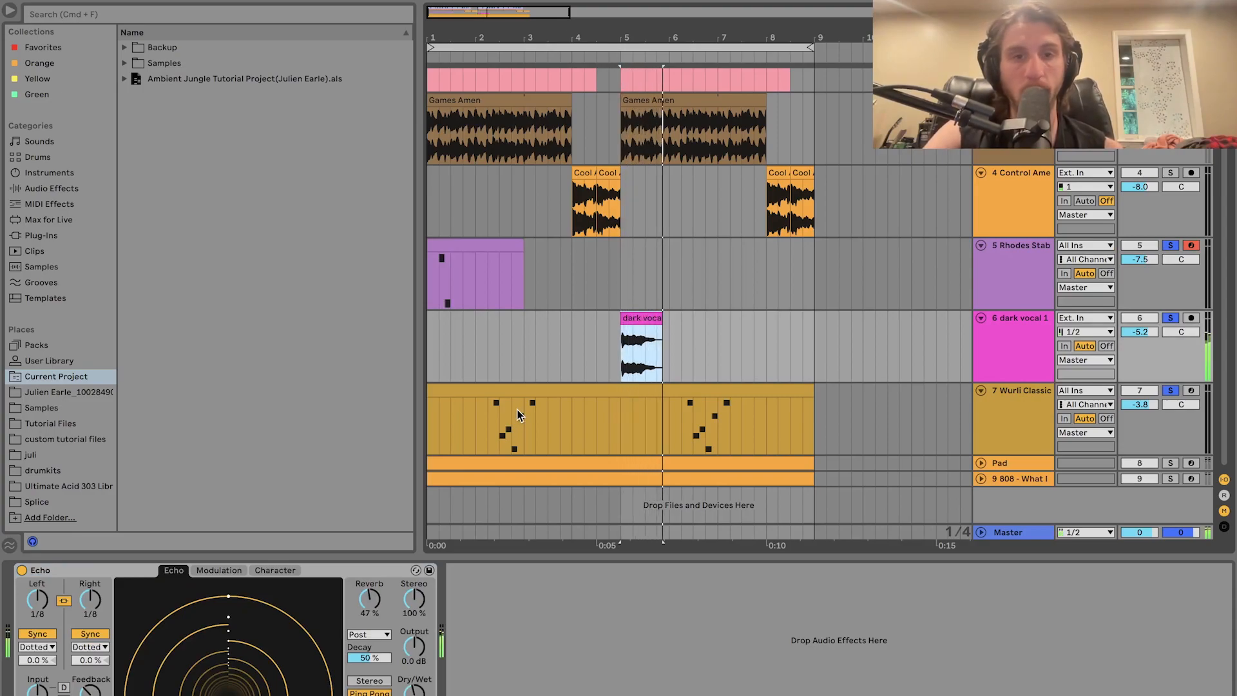
click(1173, 317)
key(space)
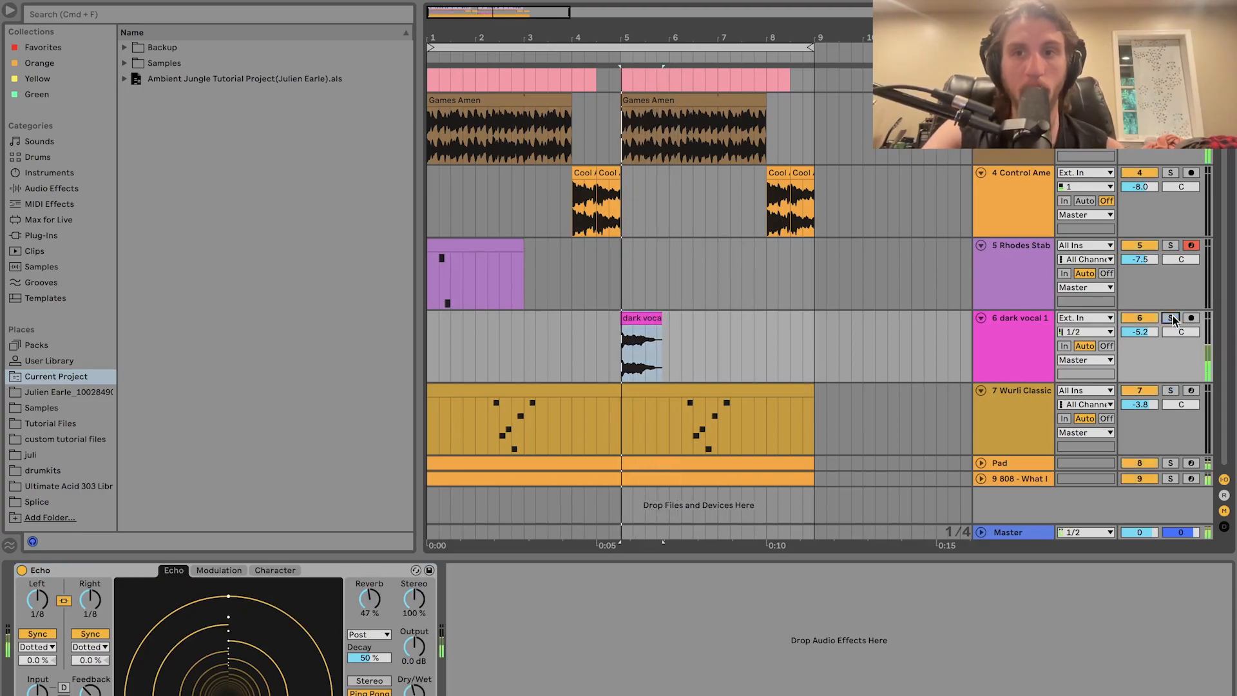
key(space)
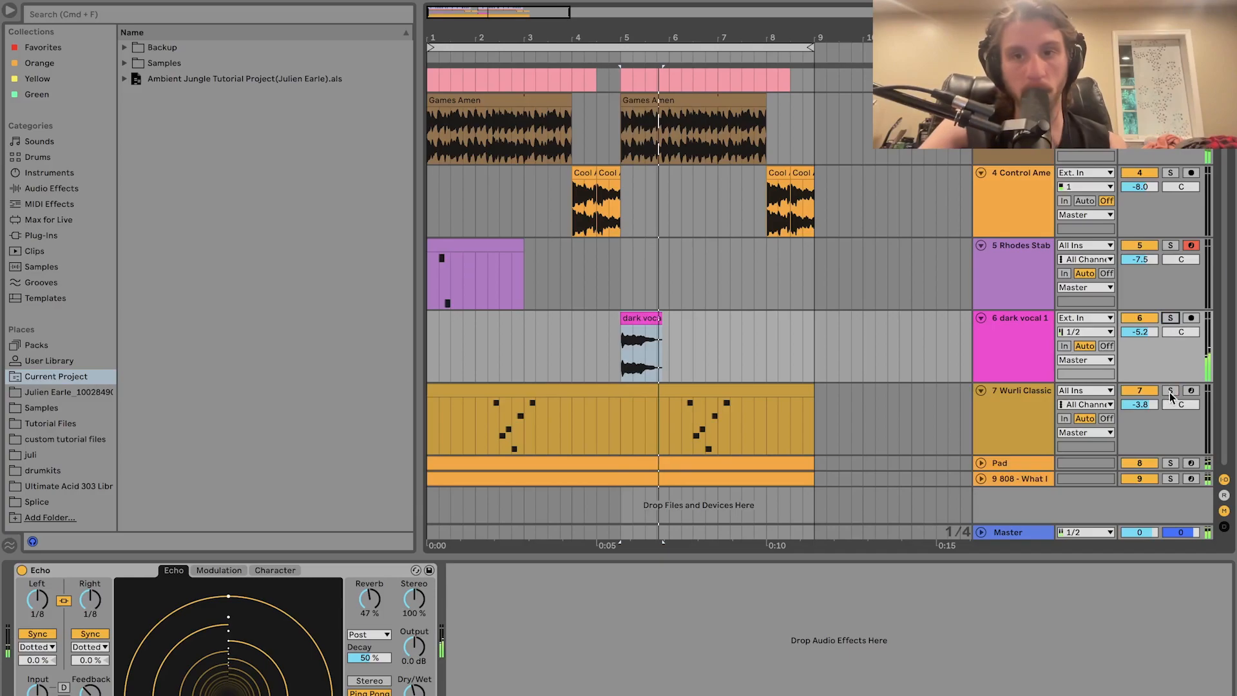
- Solo track 7, Wurli Classic, and play its melody from just after bar 2
click(1170, 391)
click(487, 423)
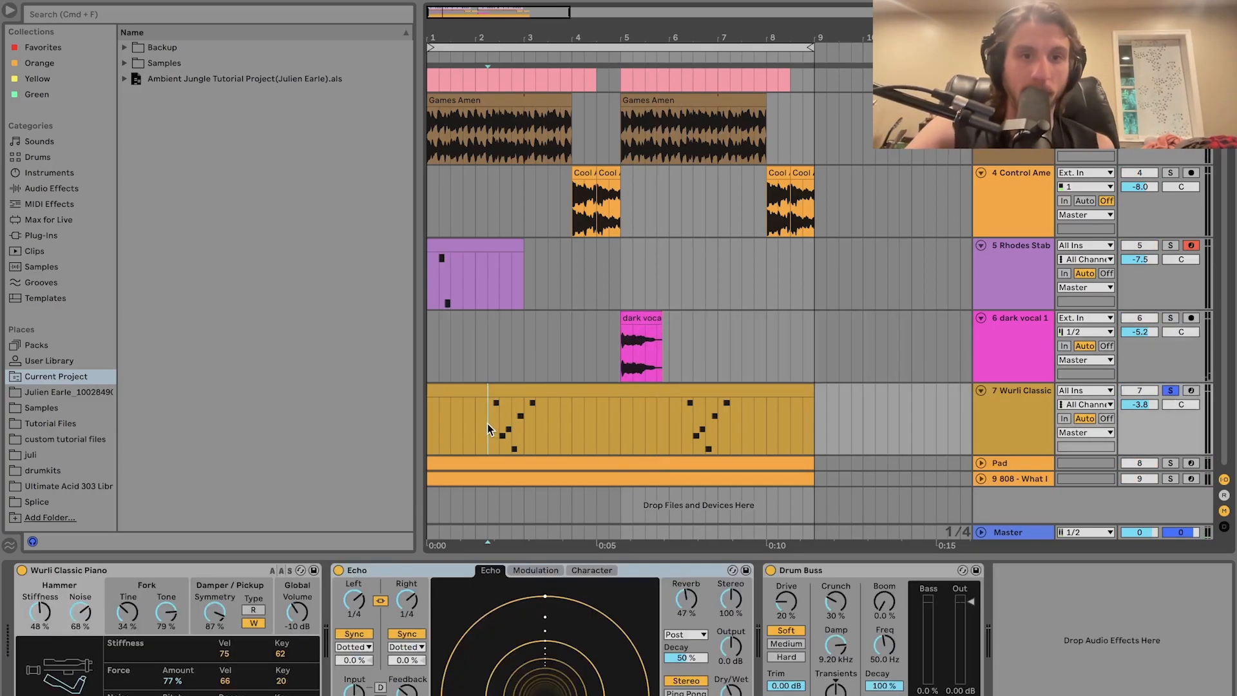
key(space)
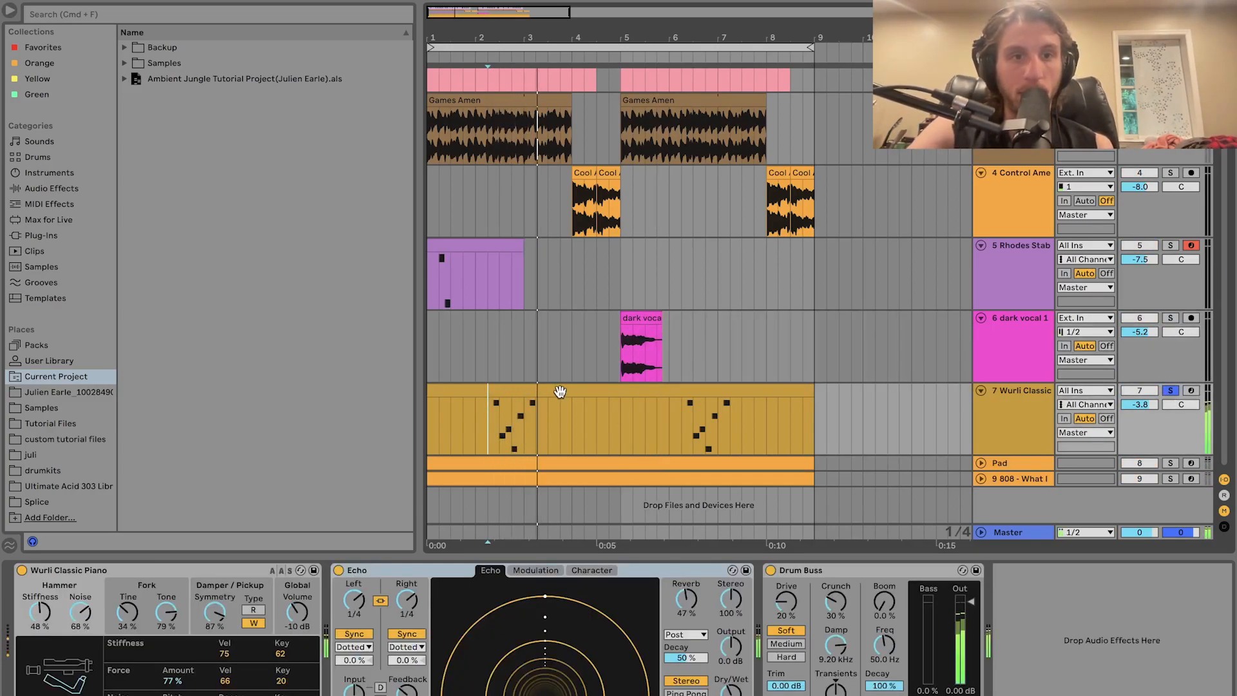
- Open the Wurli Classic MIDI clip in the note editor and audition its C#5 notes
double_click(507, 391)
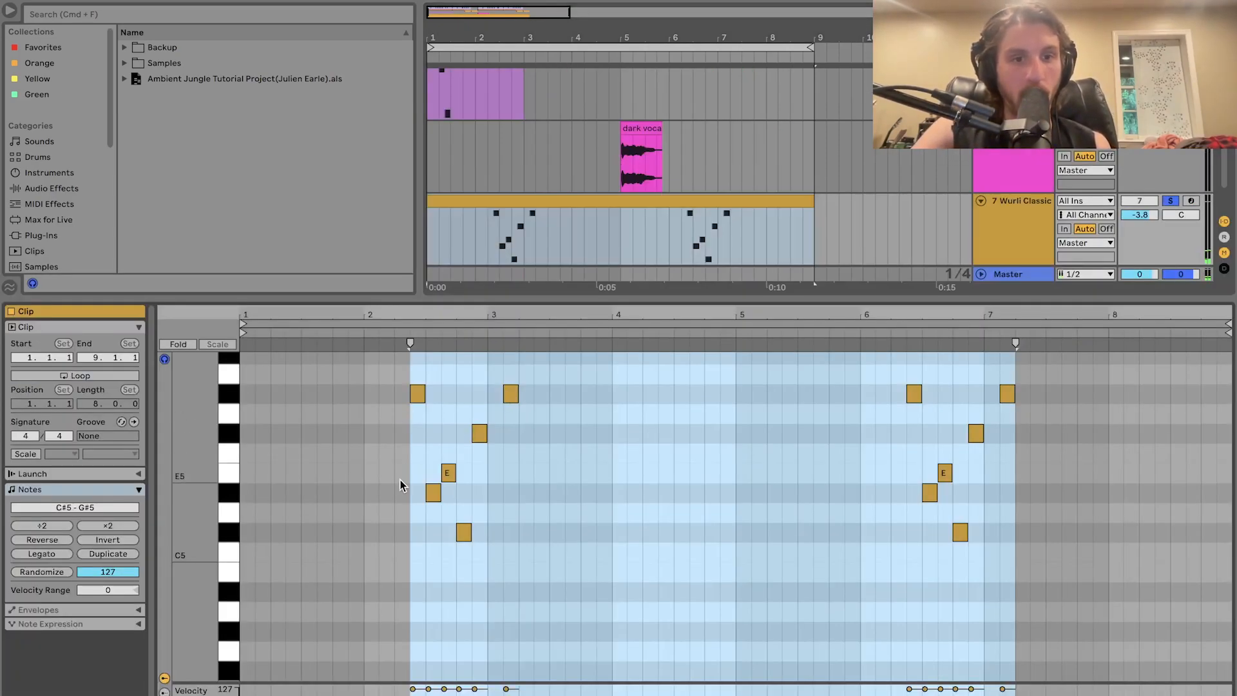
click(228, 536)
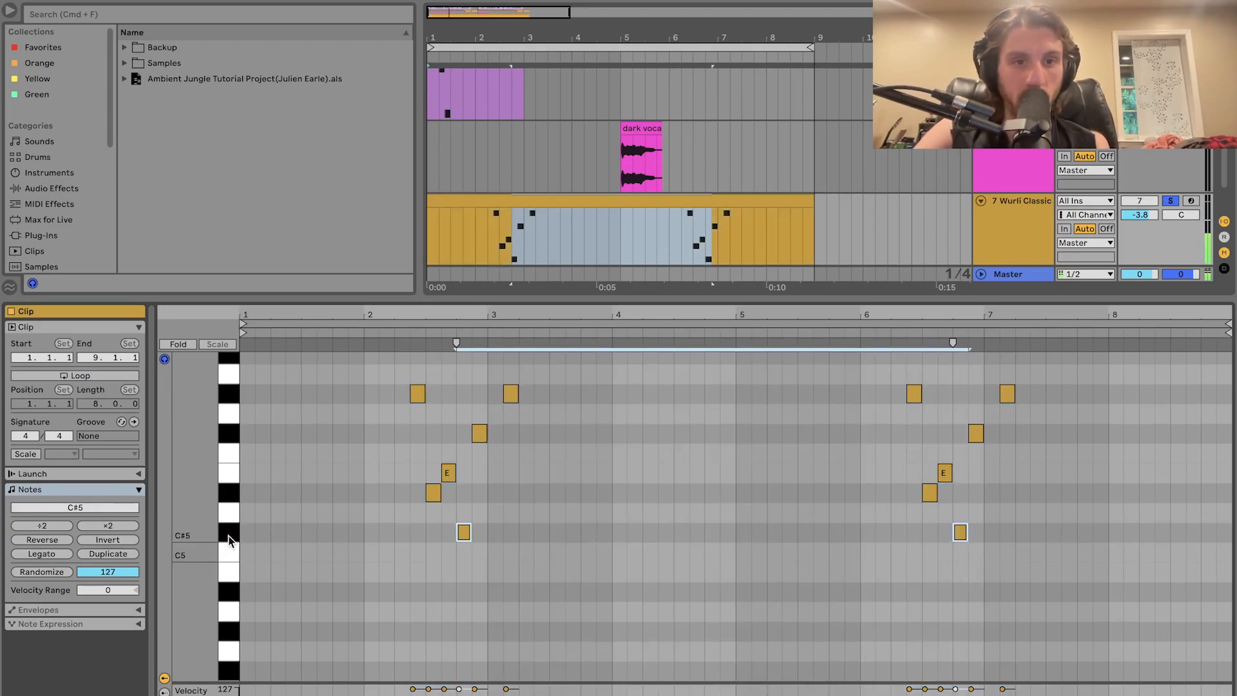
- Audition the melody's remaining pitches one by one on the piano roll: D#5, F#5, G#5 and E5, finishing on C#5
click(230, 495)
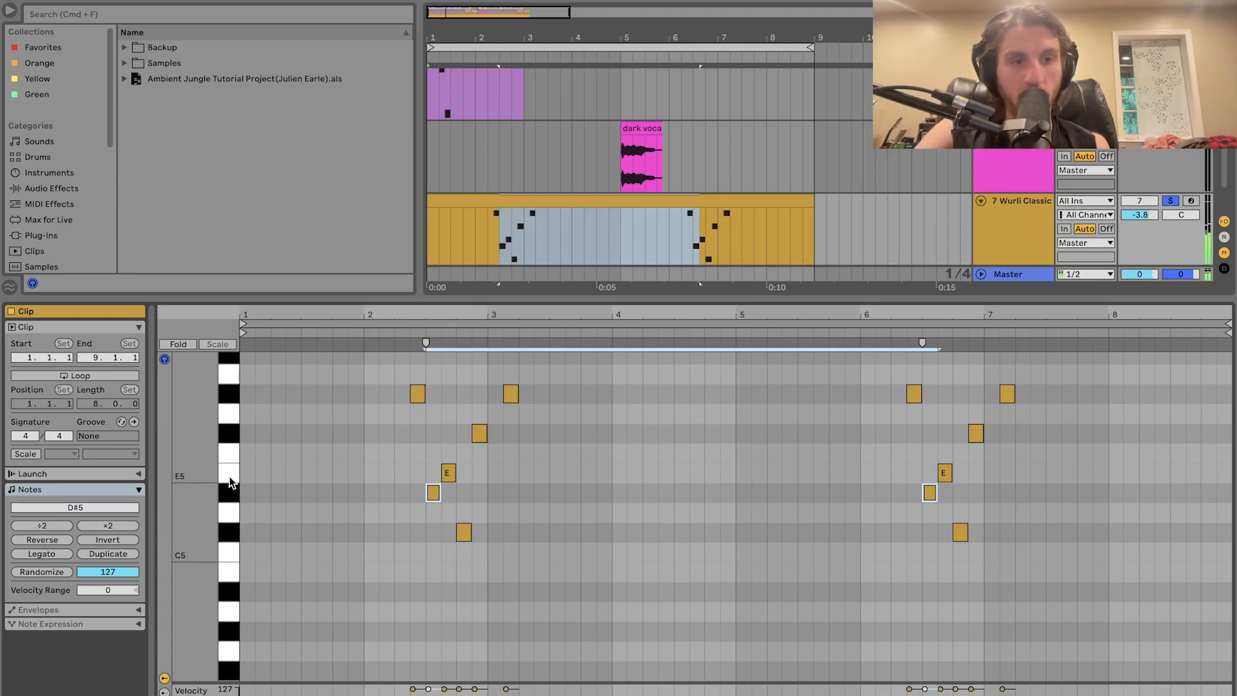
click(234, 436)
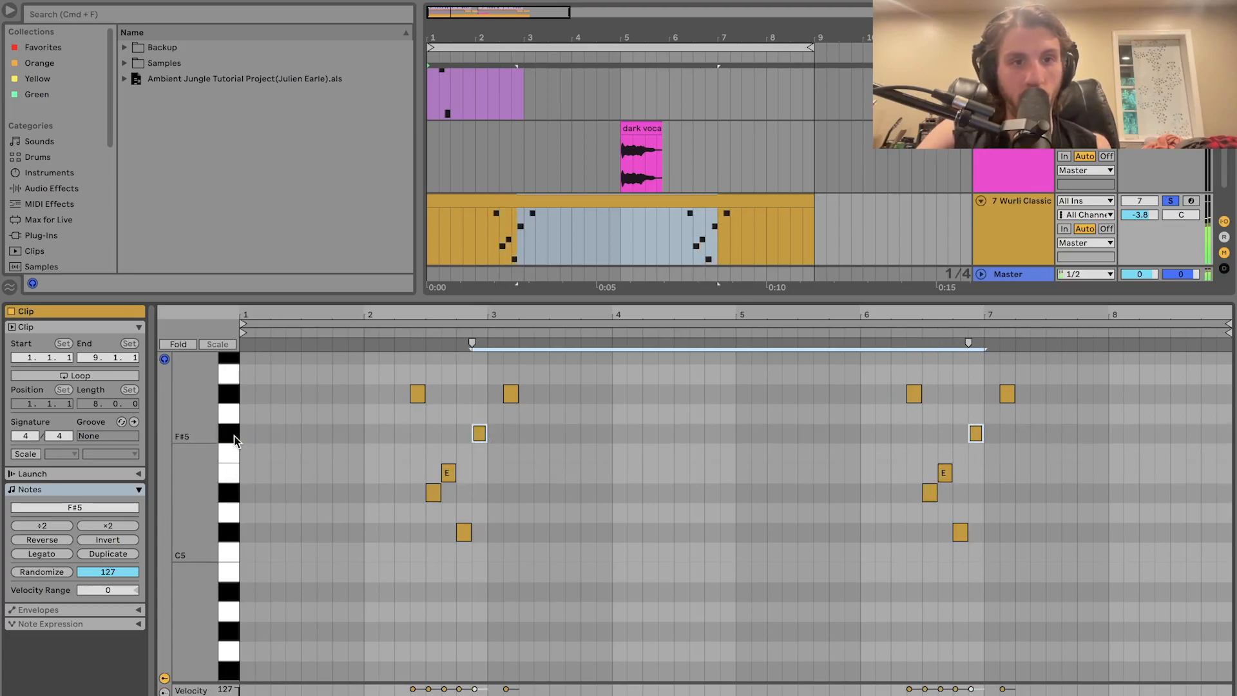
click(233, 394)
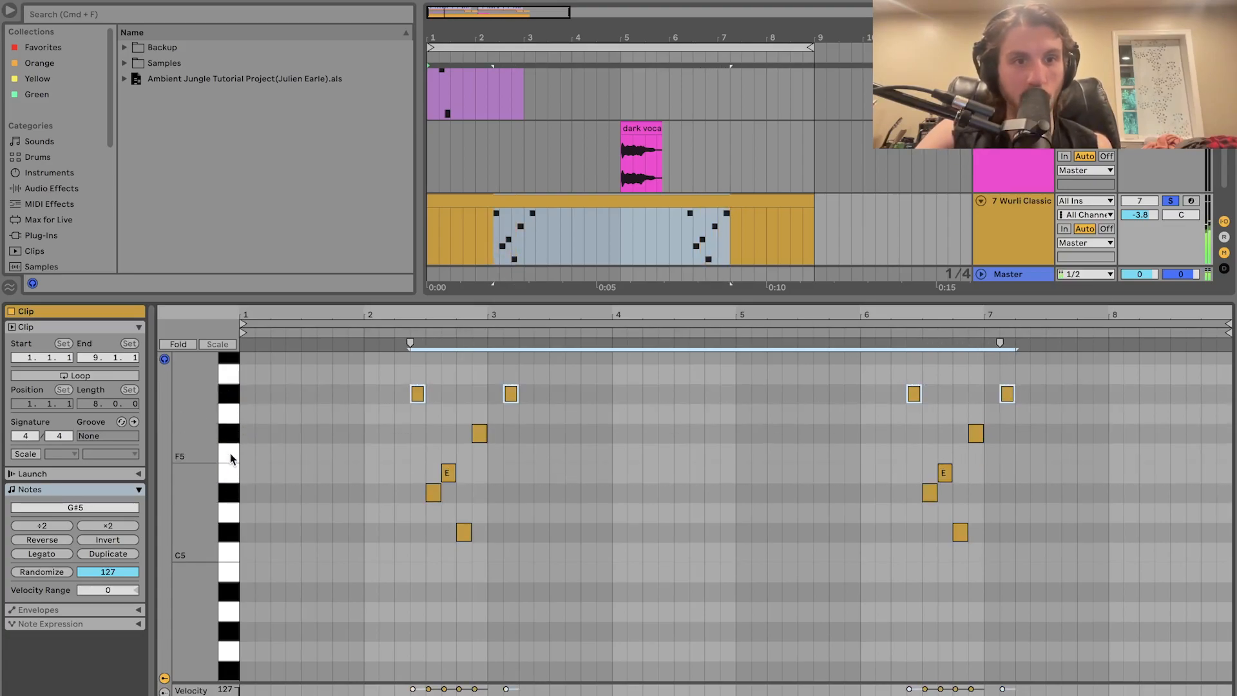
click(231, 477)
click(233, 532)
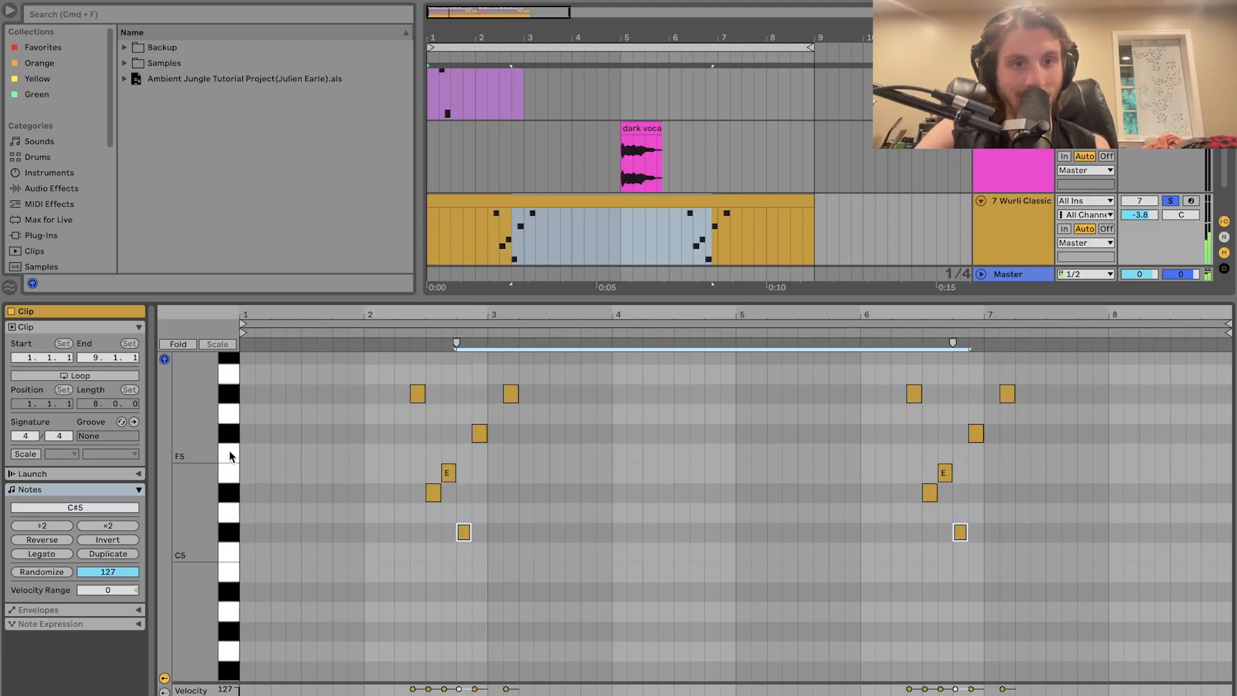
- Play the Wurli Classic melody from just after bar 2 and bring up the track's device chain
click(482, 235)
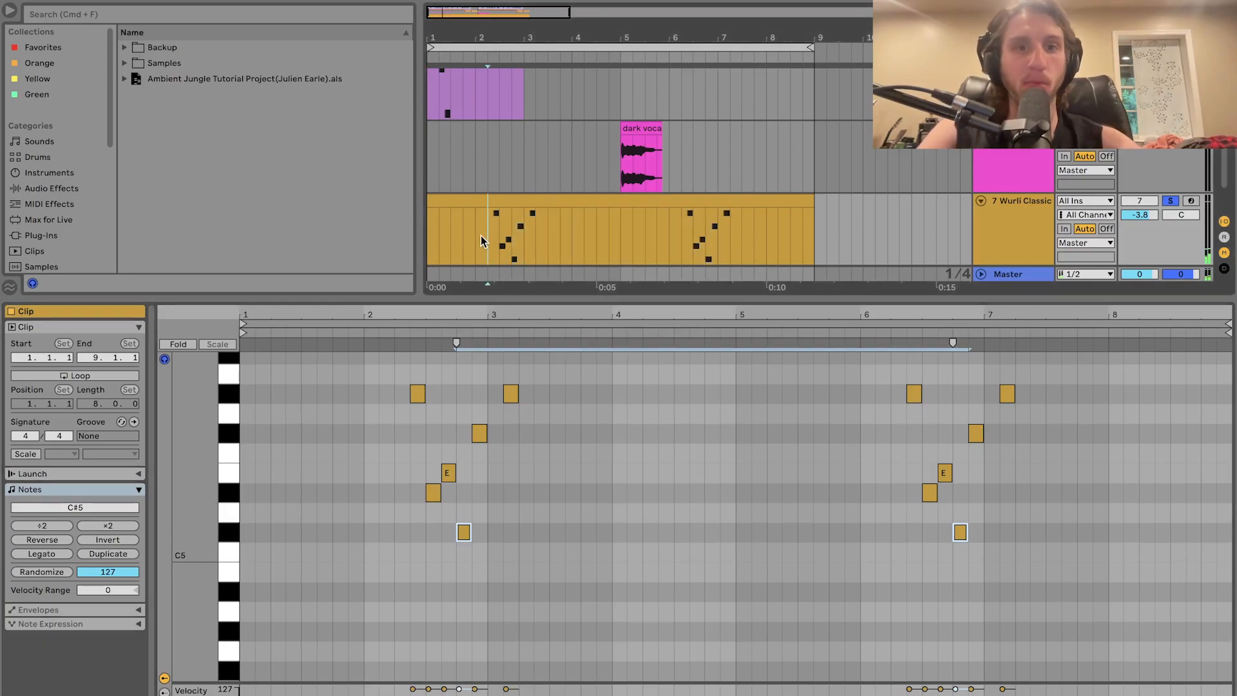
key(space)
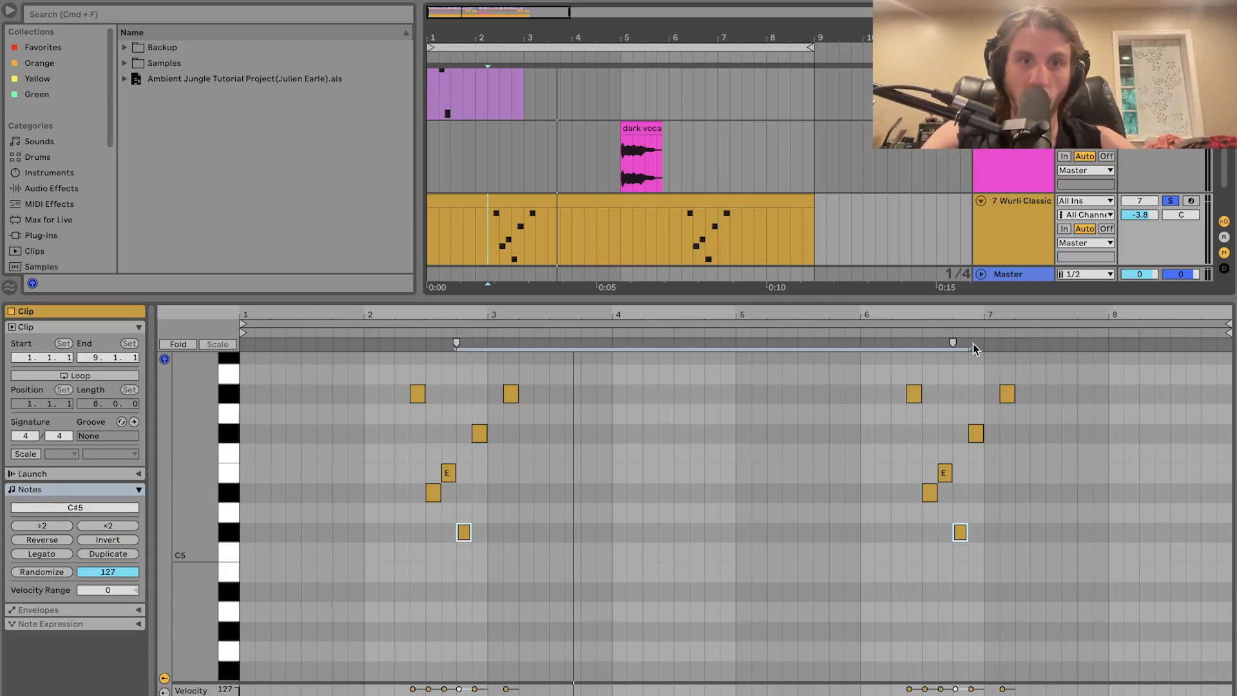
key(shift+Tab)
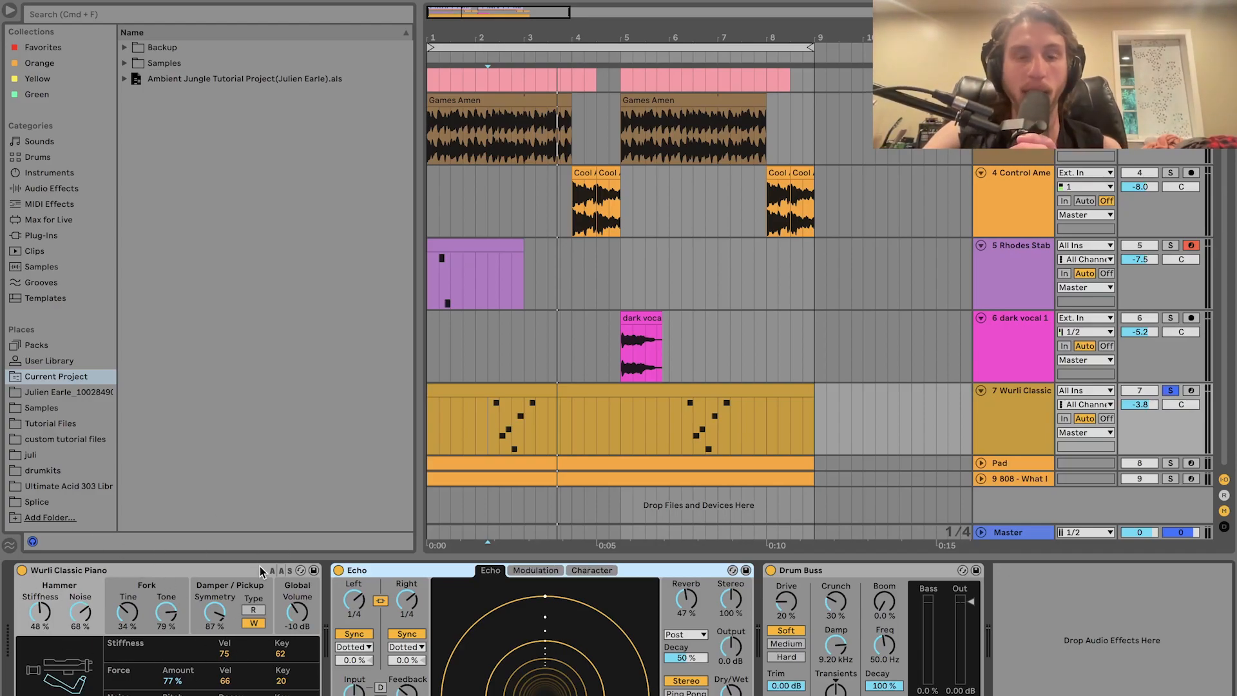
- Play the Wurli melody with the Echo effect bypassed, and again with Echo switched back on
key(space)
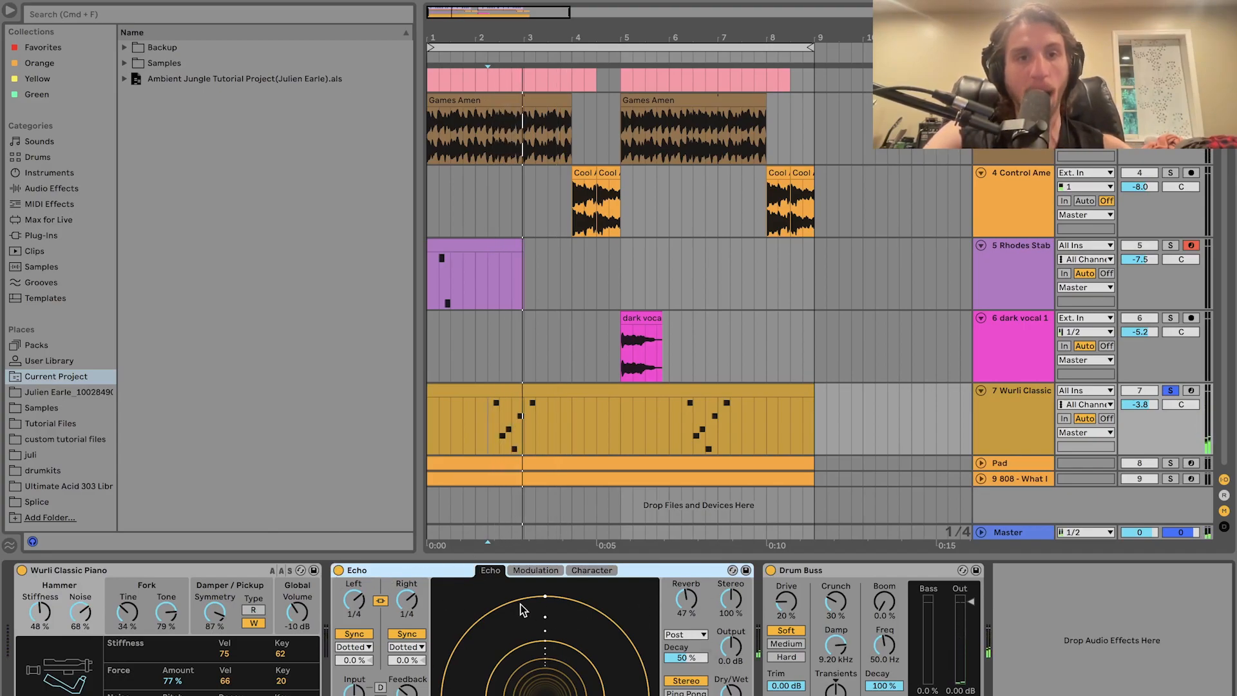
click(341, 570)
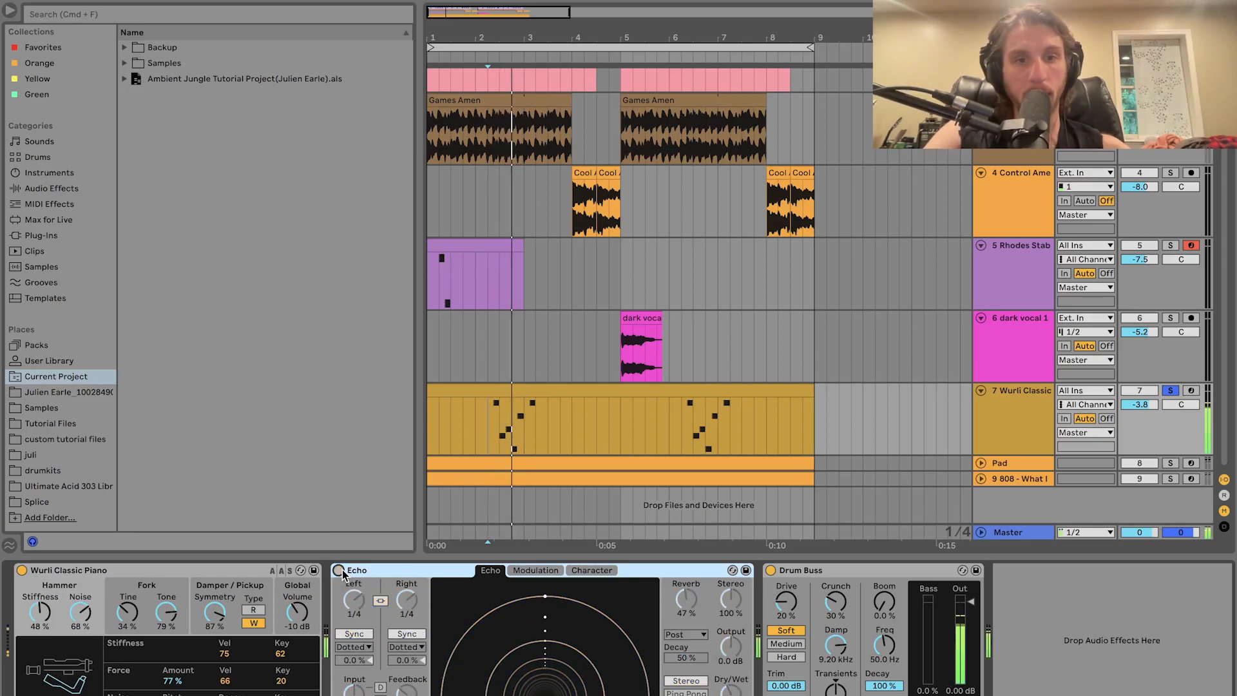
click(339, 570)
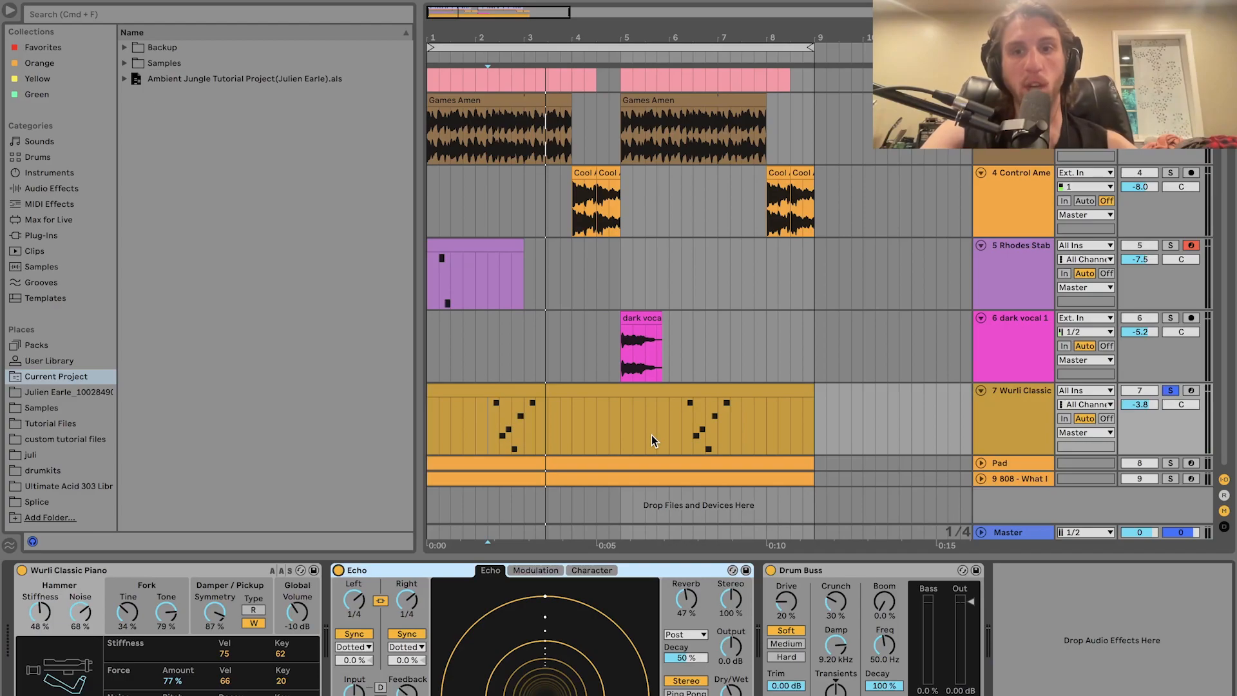
key(space)
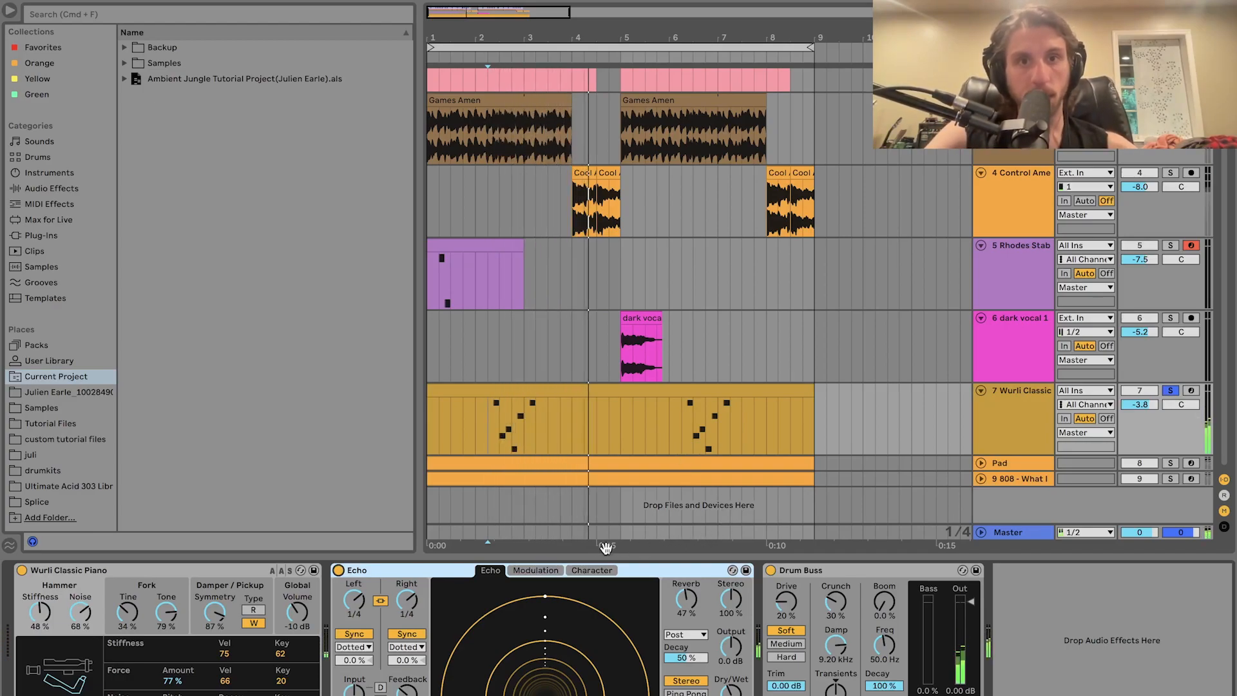
- Play the Wurli melody soloed, play it with the full mix from bar 2, and solo track 7 again
click(500, 440)
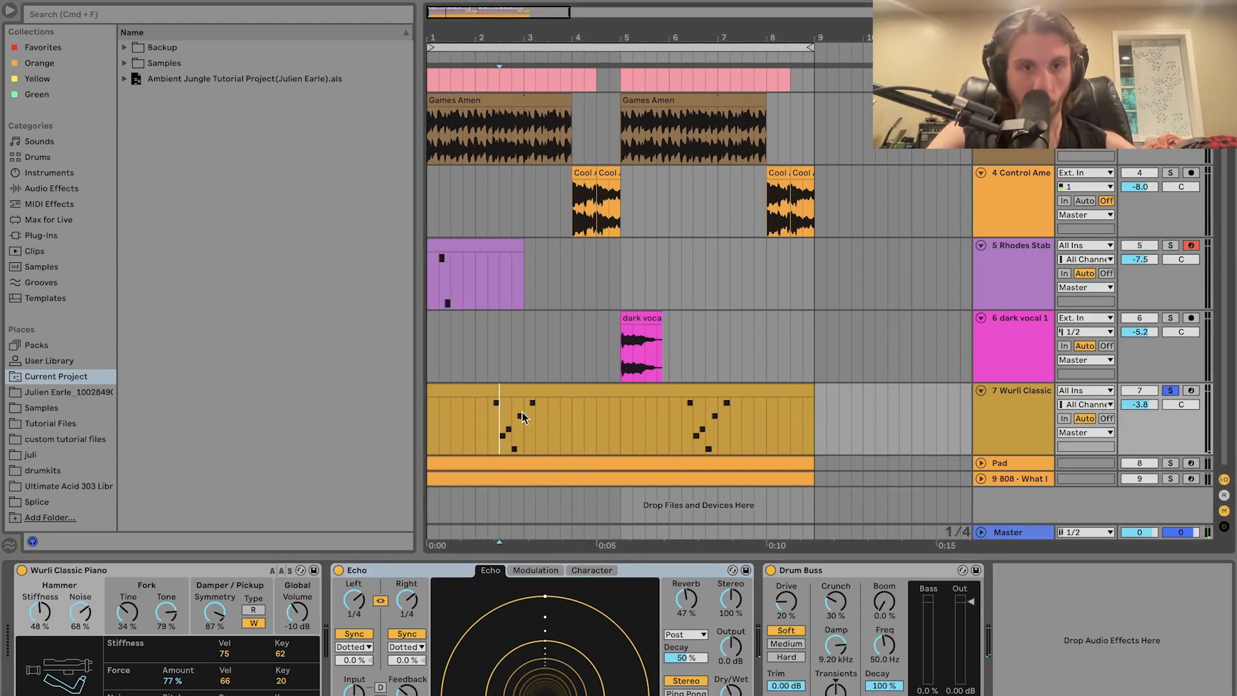
key(space)
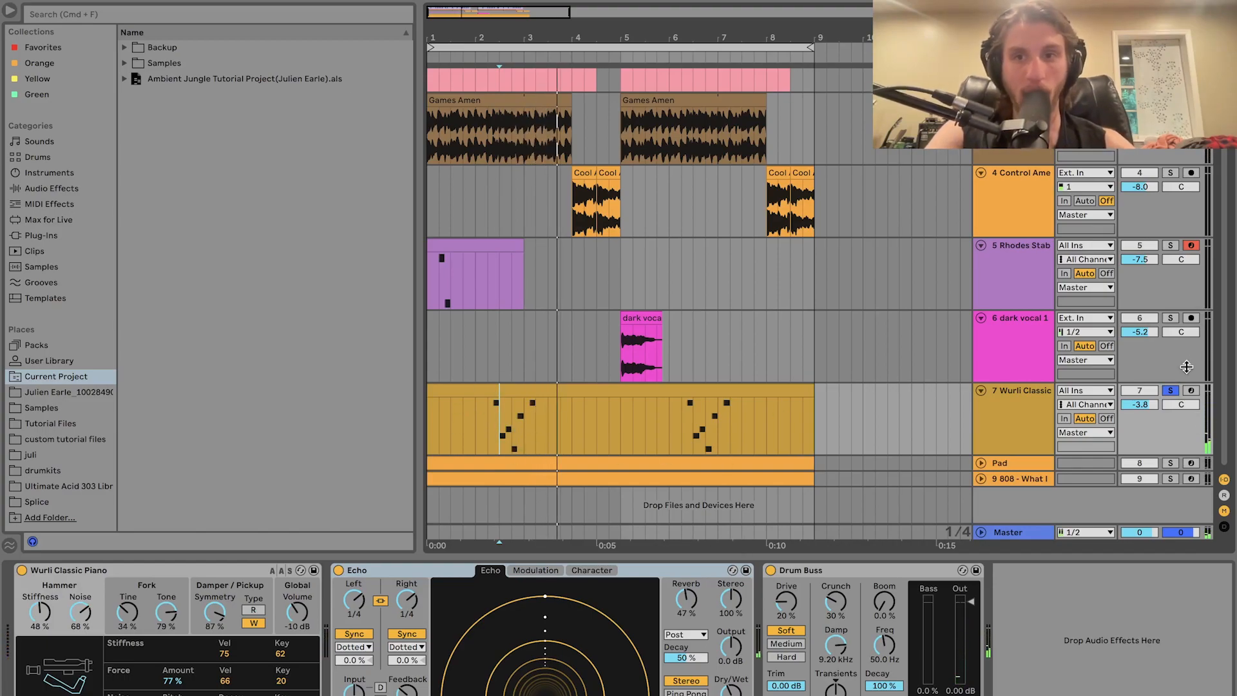
click(1171, 391)
click(475, 425)
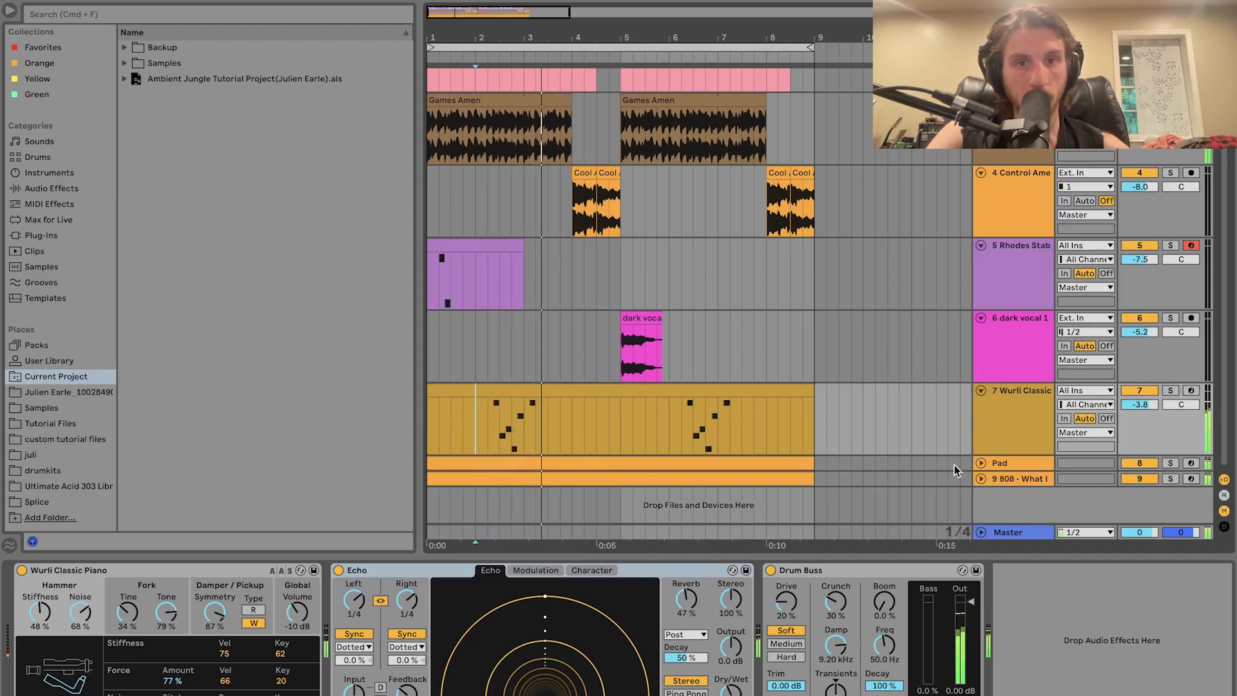
click(1171, 391)
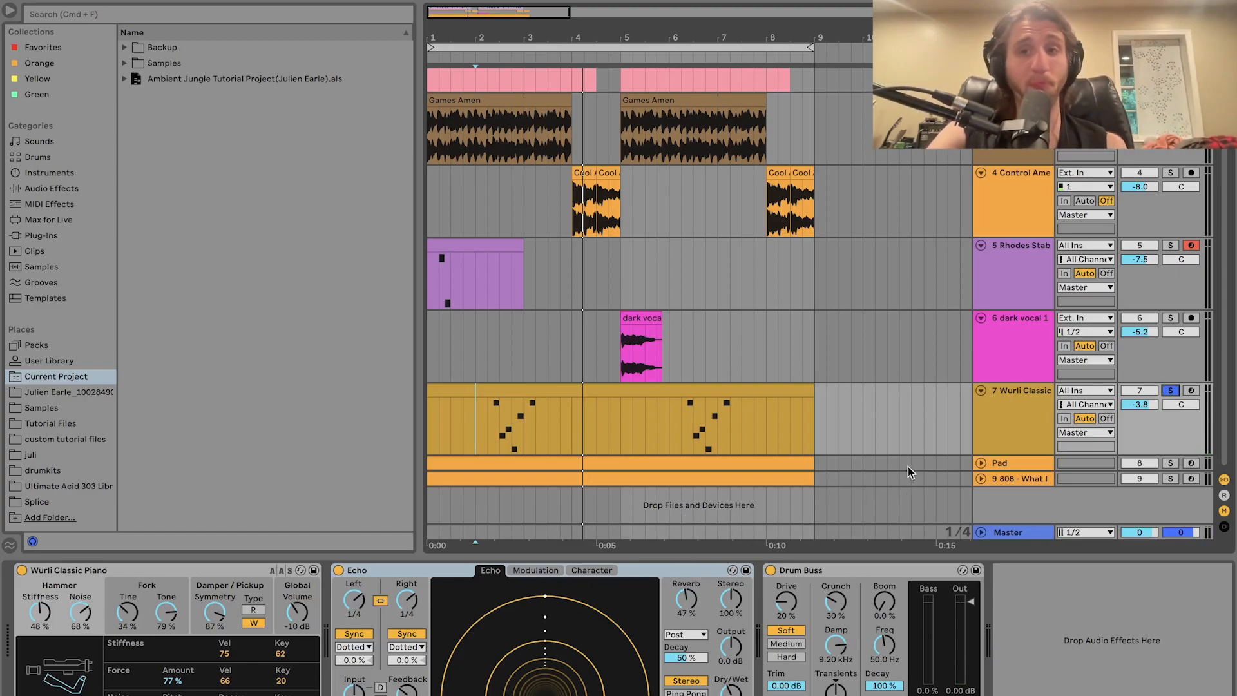
- Solo the Pad track, unfold it, and open its MIDI clip in the note editor
click(1171, 463)
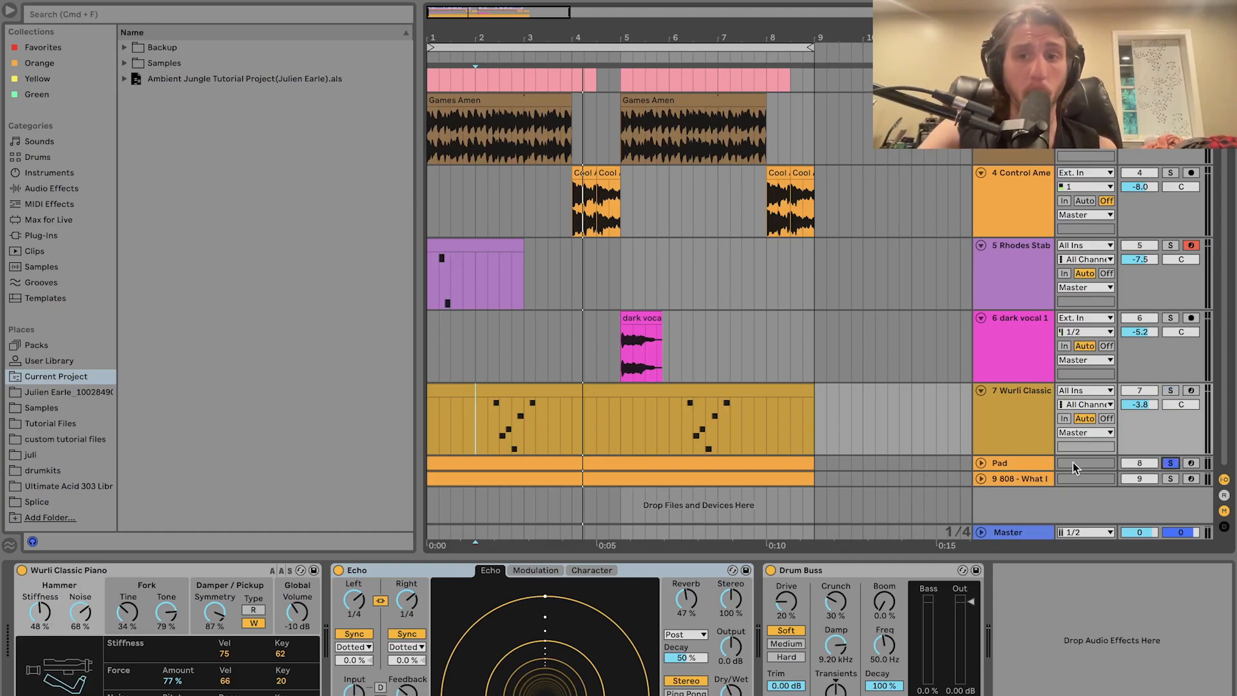
click(982, 463)
click(766, 453)
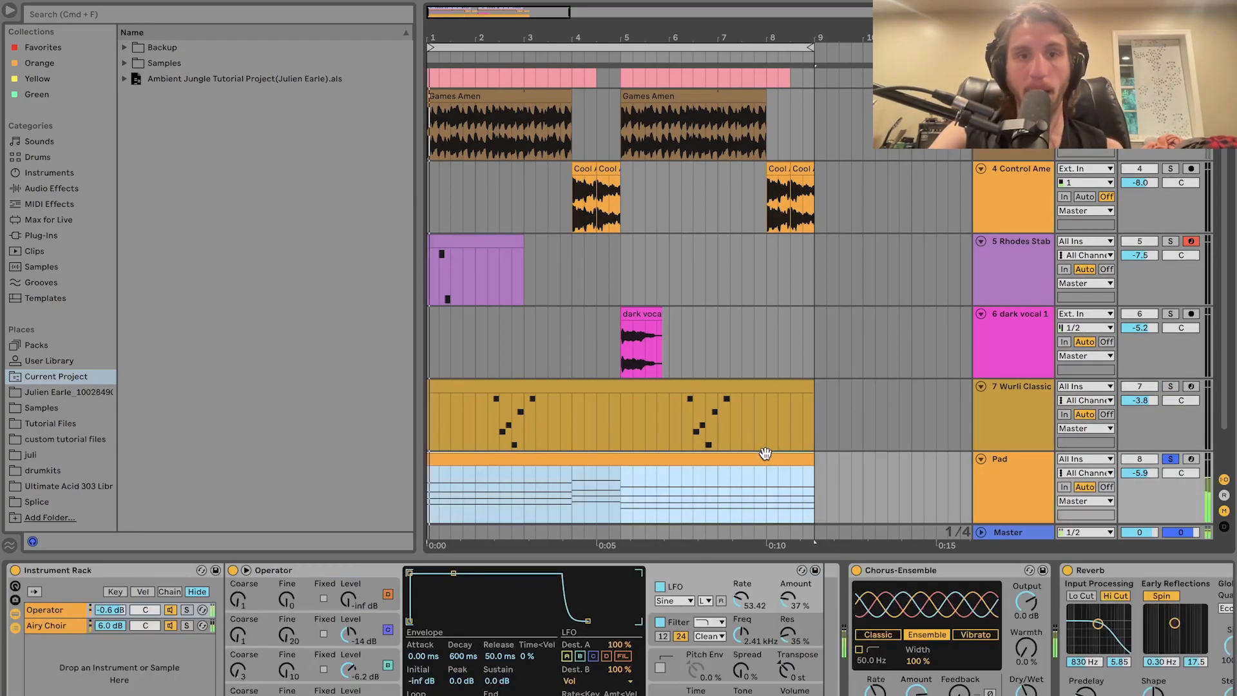
double_click(766, 453)
scroll(673, 625, up, 2)
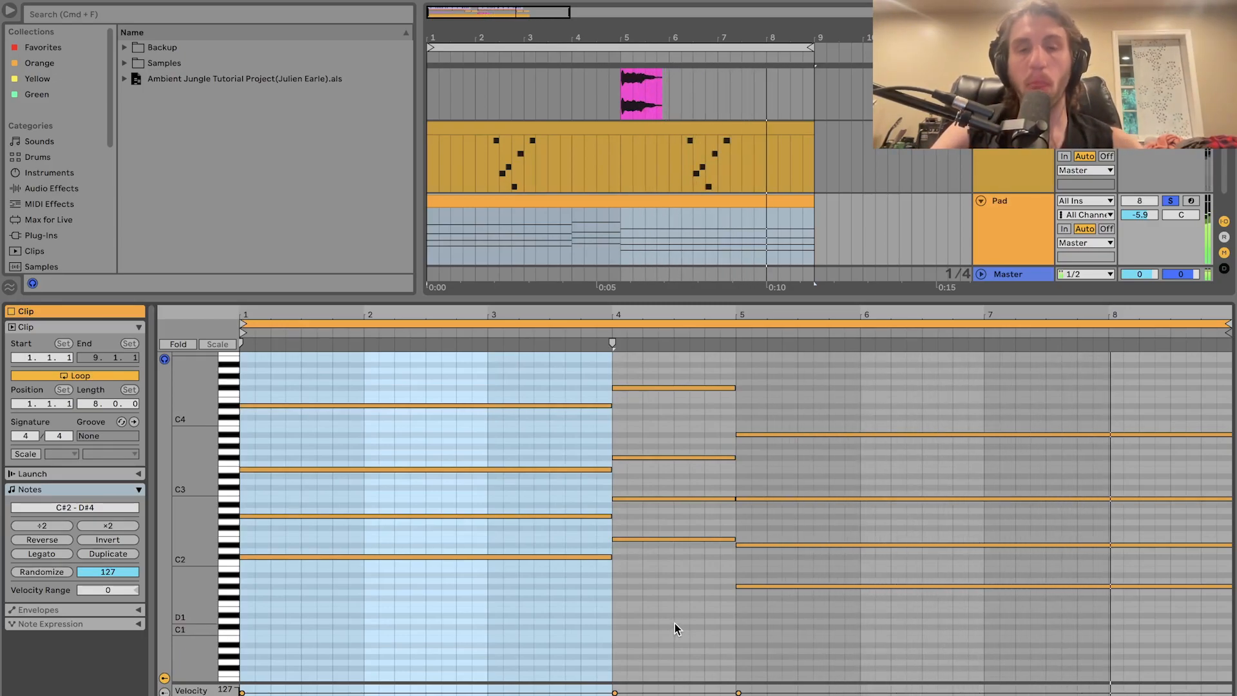
- Play the pad progression and audition its three root notes in order: C#2, E2 and G#1
click(521, 556)
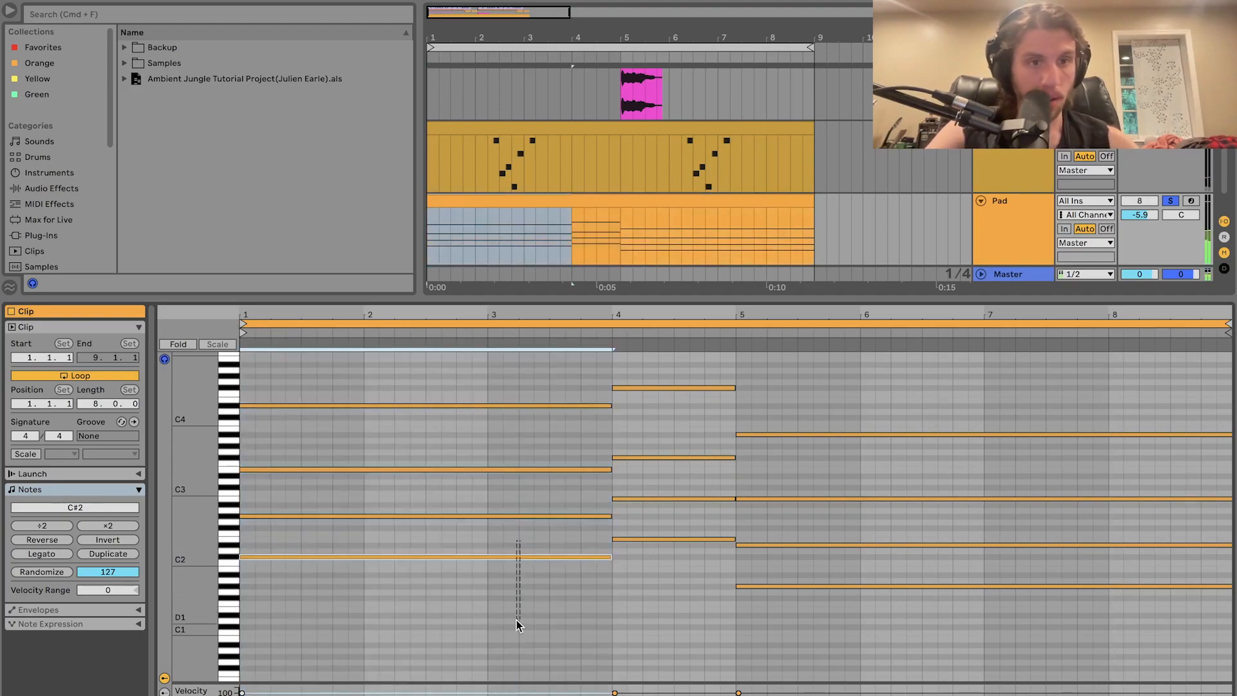
click(654, 539)
click(759, 586)
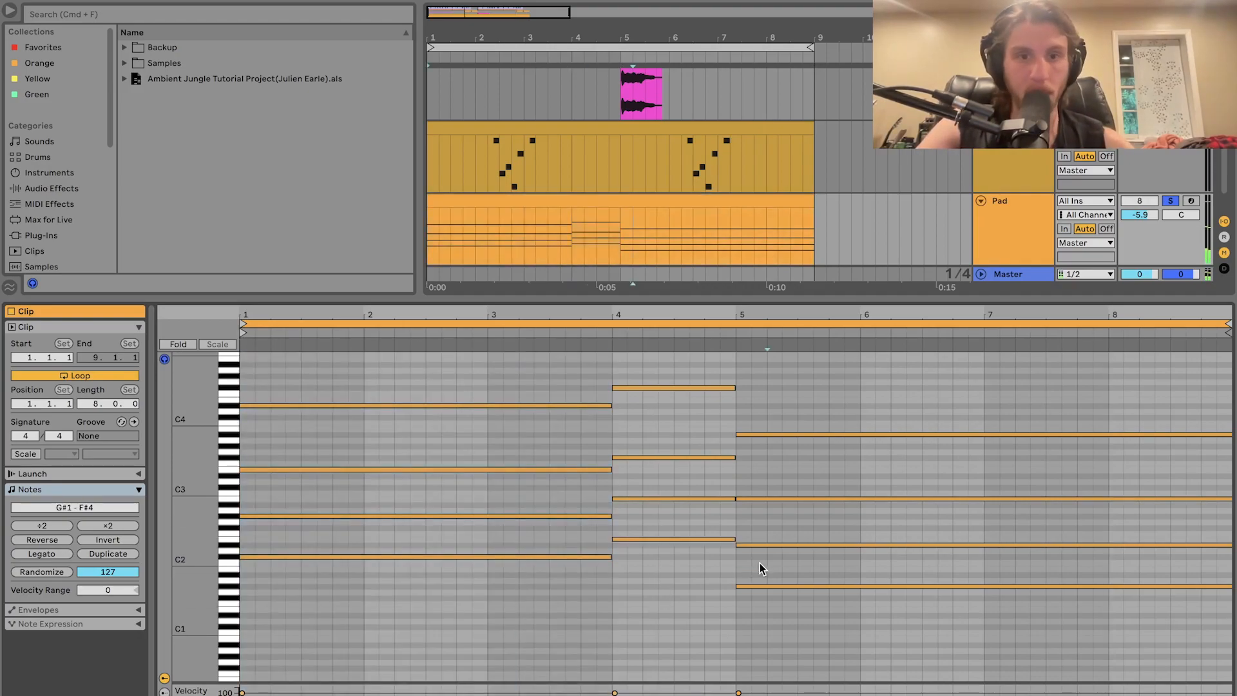
key(space)
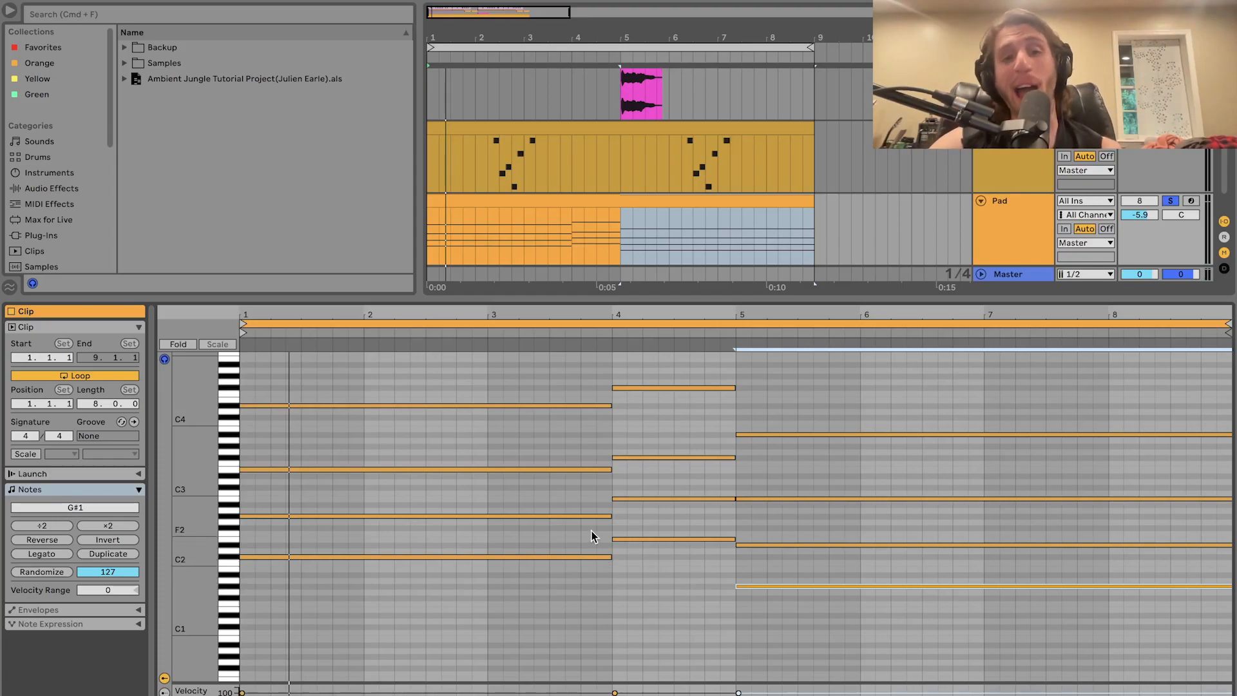
drag(587, 535, 667, 585)
click(759, 585)
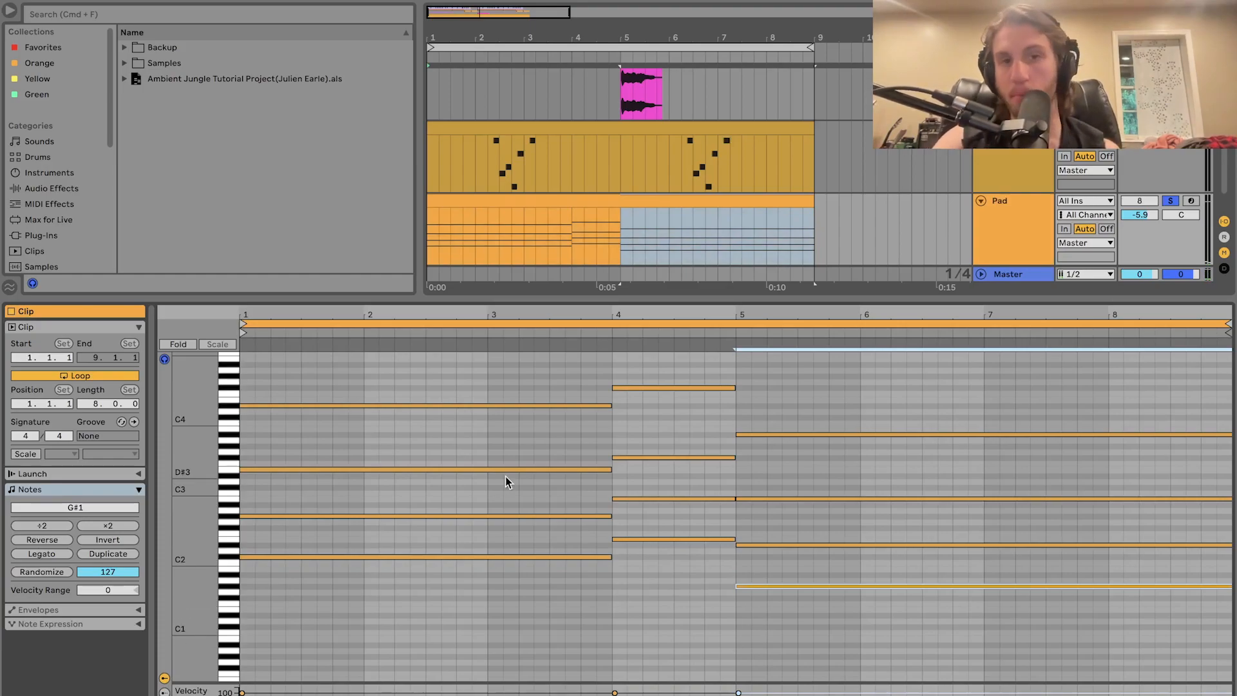
click(527, 557)
click(670, 539)
click(740, 586)
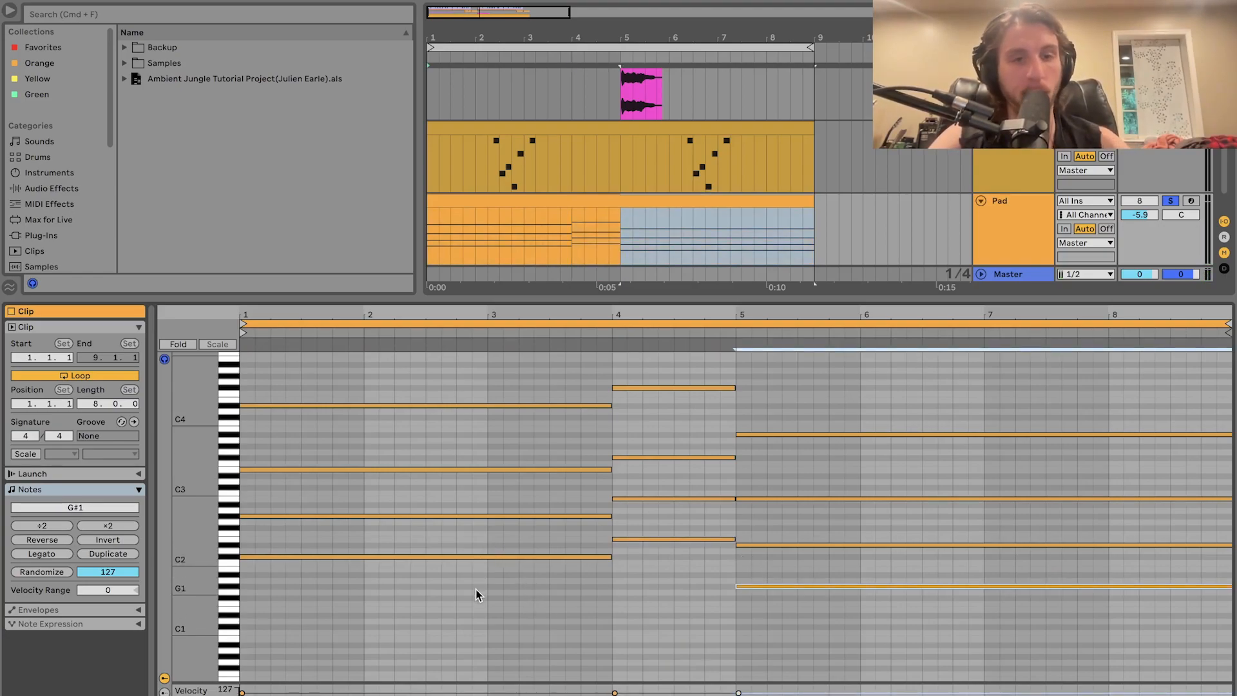
- Audition the first pad chord's C#2, G#2 and E3, trying E3 an octave lower as a close triad and raising it back
click(475, 556)
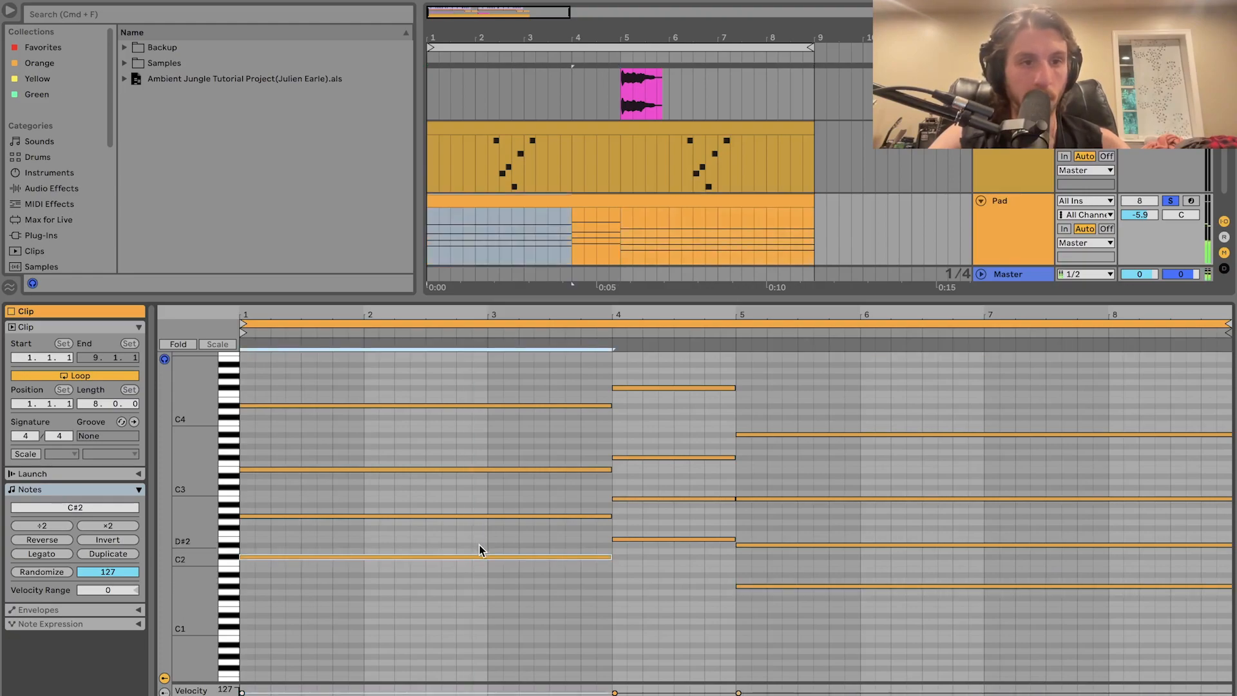
click(477, 516)
click(481, 469)
key(shift+Down)
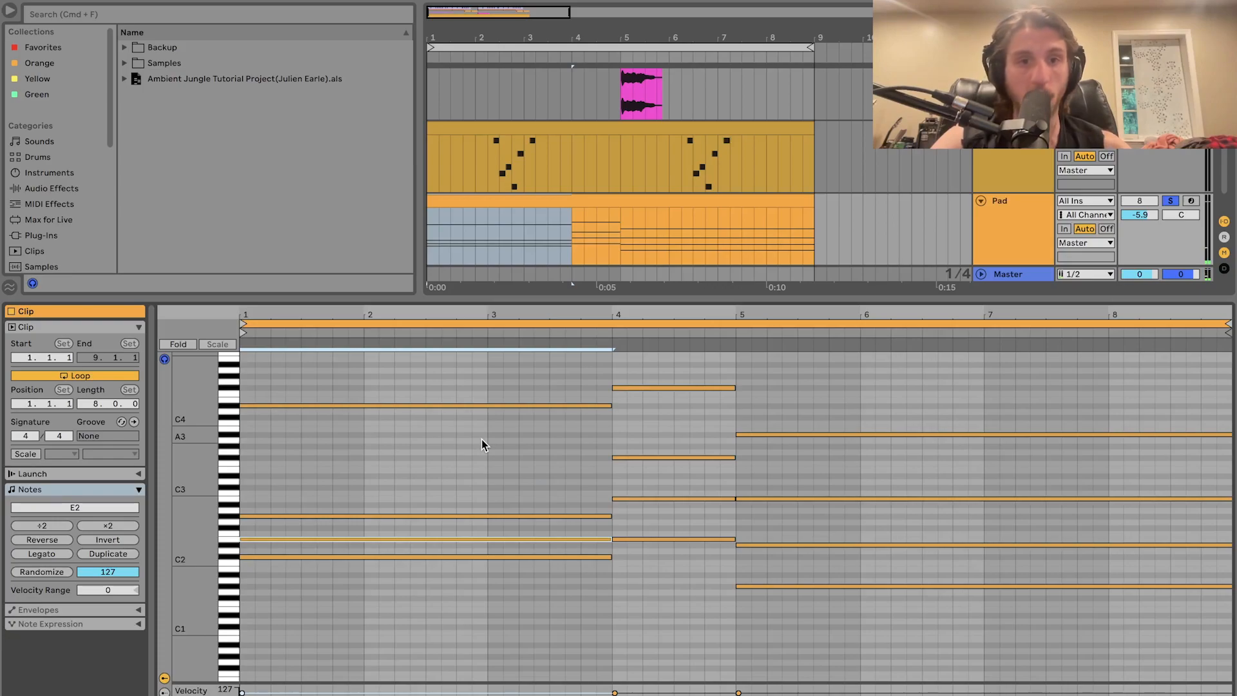
drag(489, 486, 489, 591)
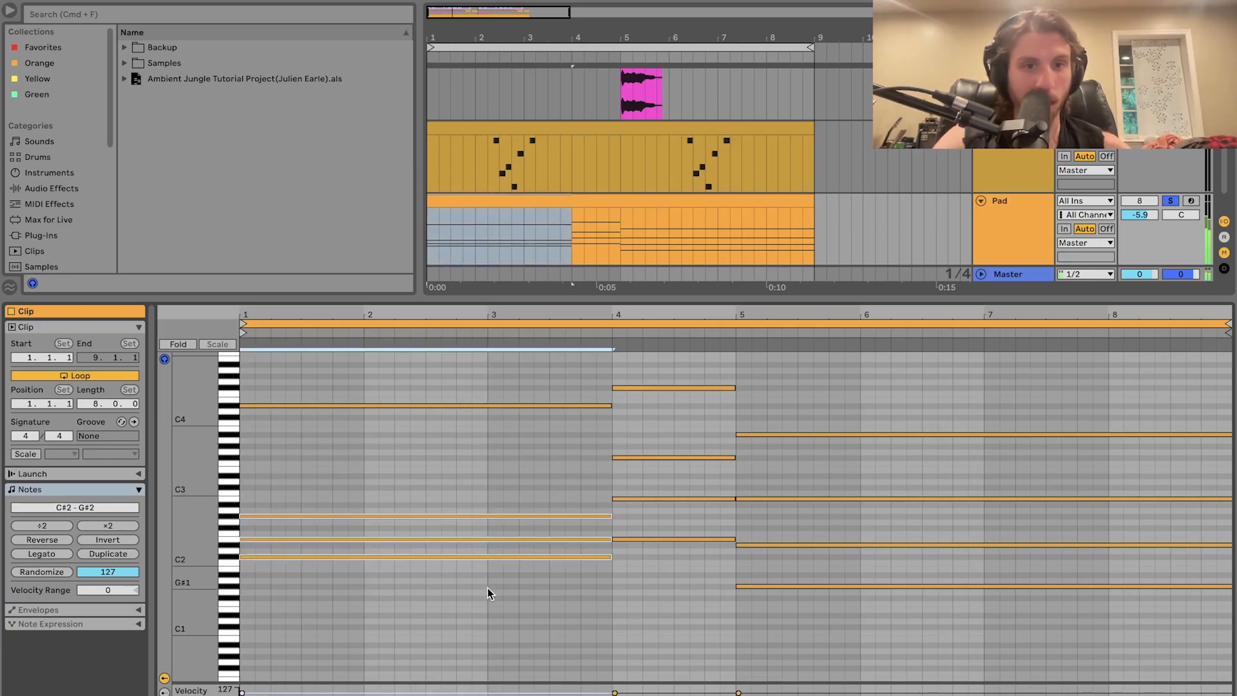
click(498, 538)
key(shift+Up)
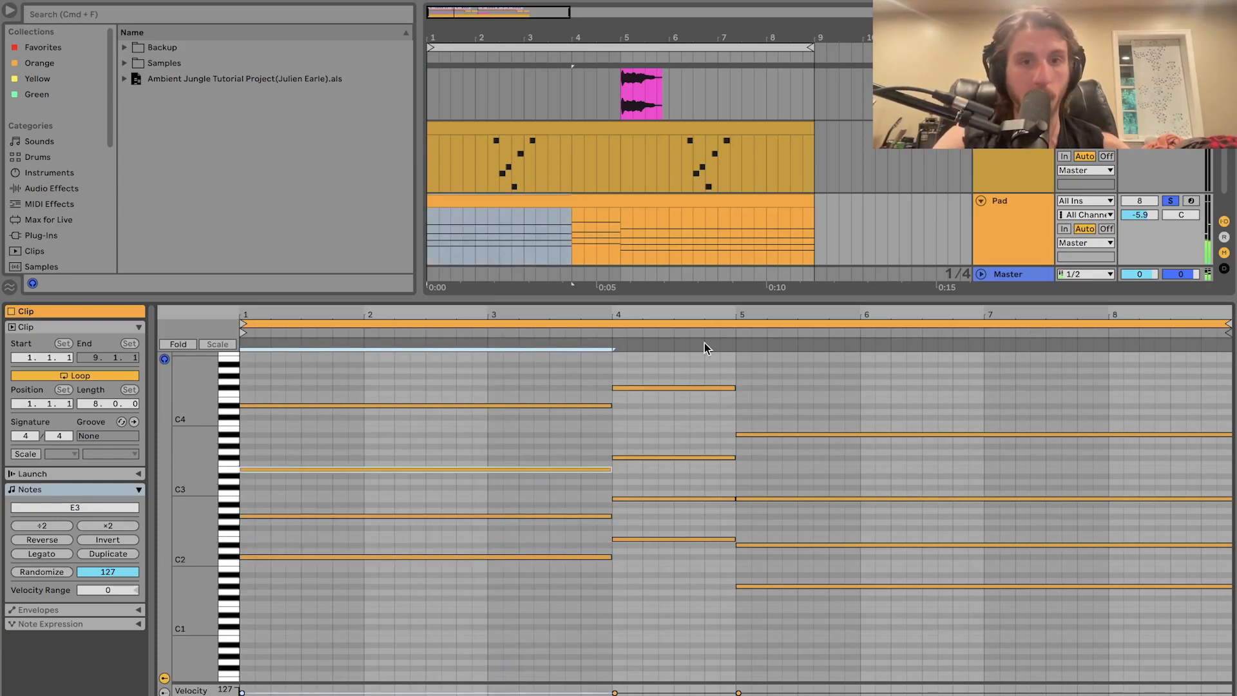
- Audition the first chord's C#2 to E3 notes, try its top D#4 an octave lower, and raise it back
drag(310, 447, 311, 567)
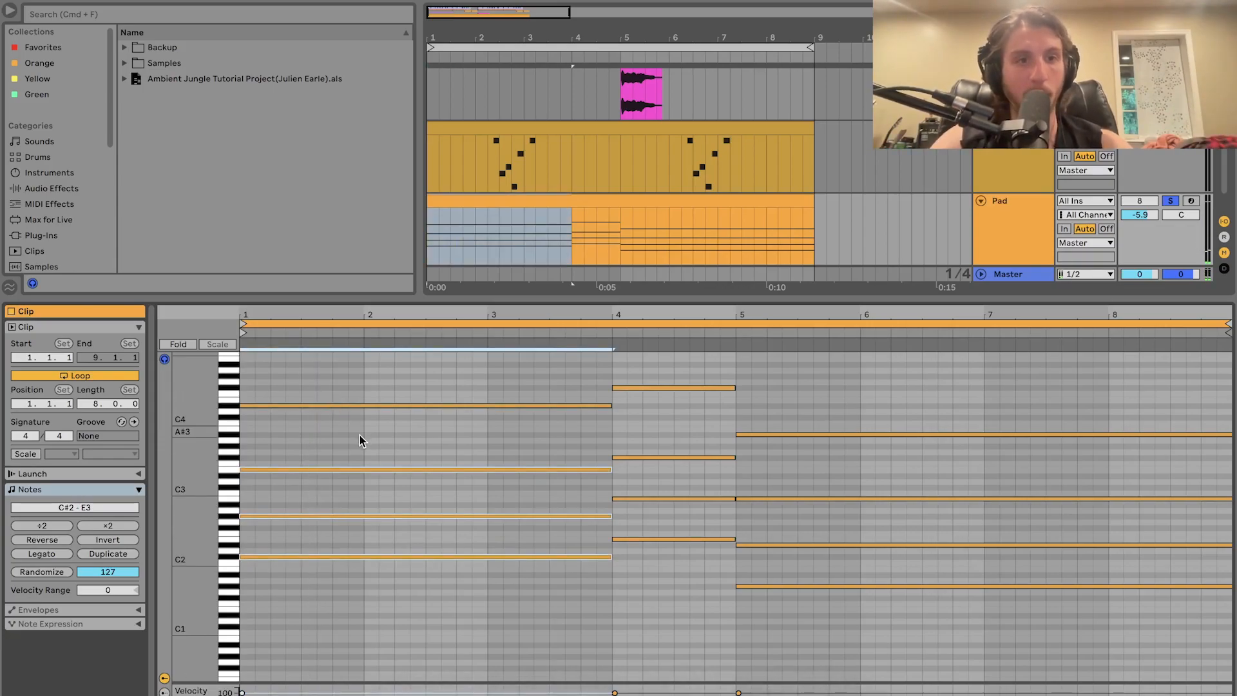
click(361, 405)
key(shift+Down)
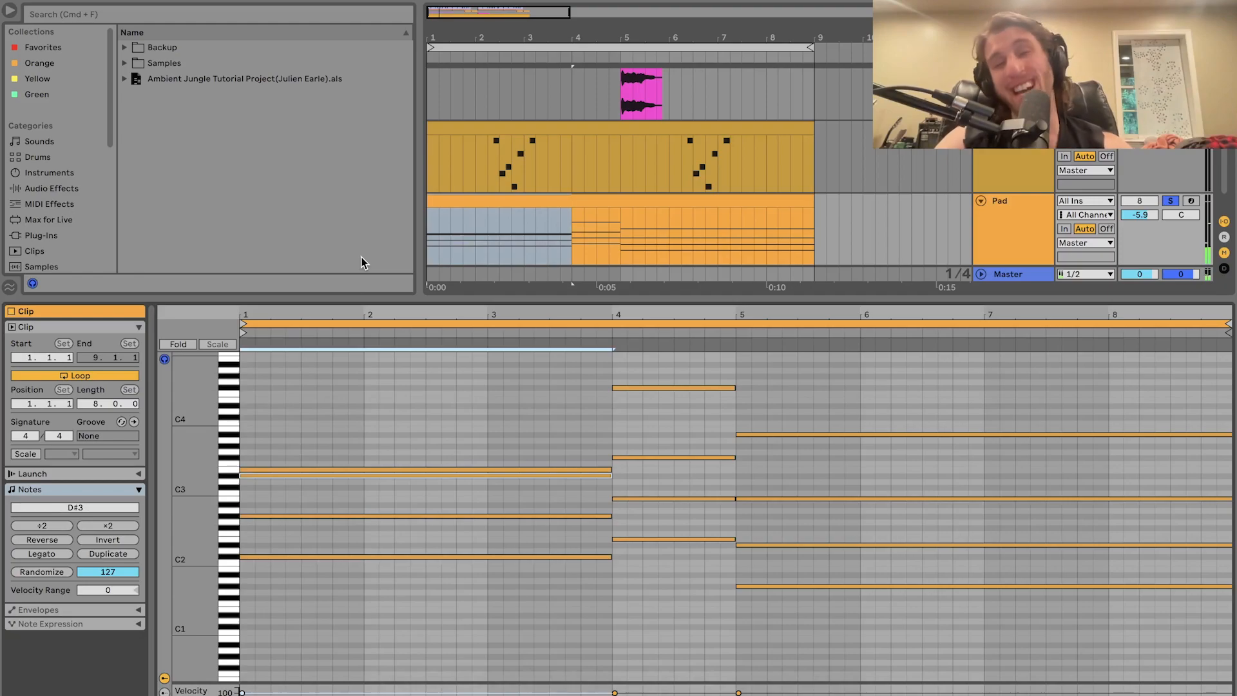
key(shift+Up)
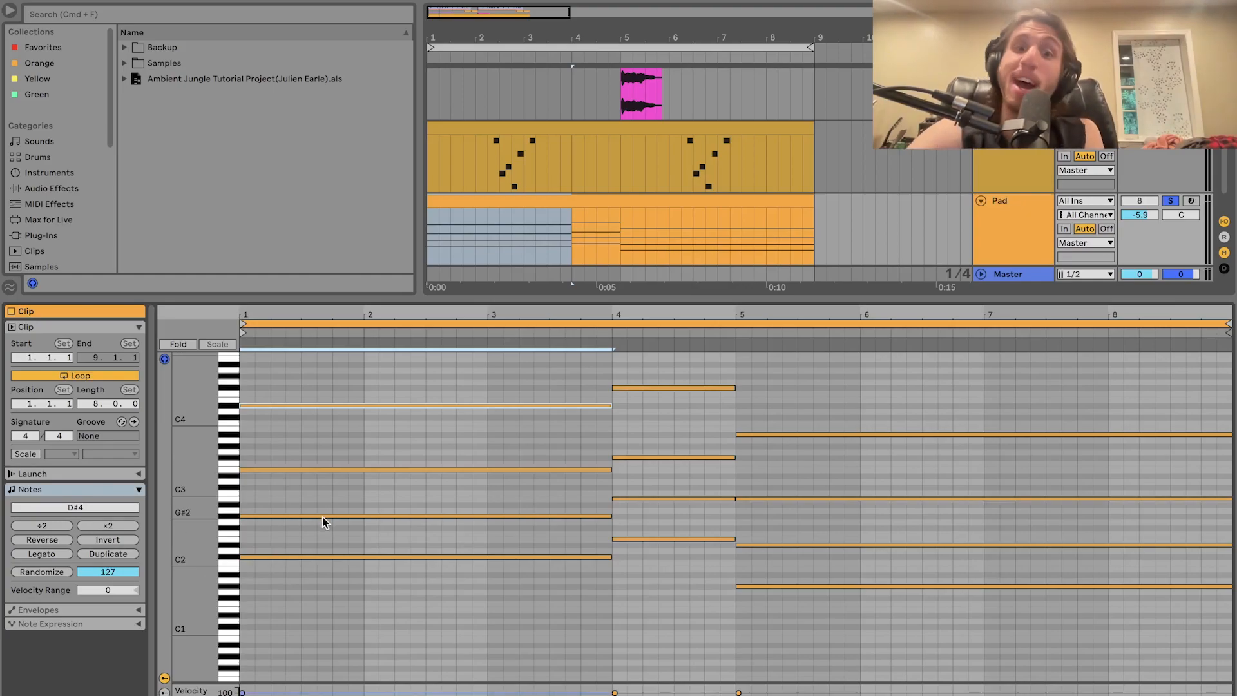
- Audition individual notes of the second pad chord at bar 4, trying its F#4 two octaves lower and raising it back
click(667, 413)
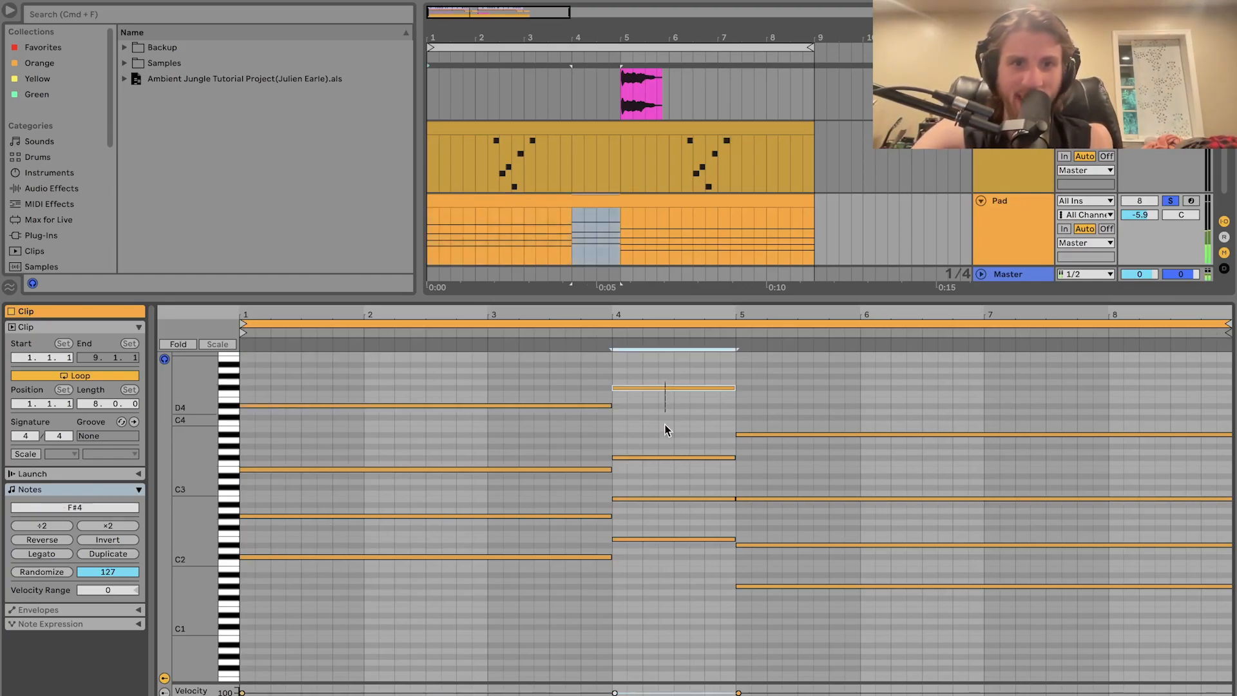
drag(674, 581, 663, 628)
click(669, 458)
drag(659, 413, 659, 266)
key(shift+Down)
key(shift+Down)
key(shift+Up)
key(shift+Up)
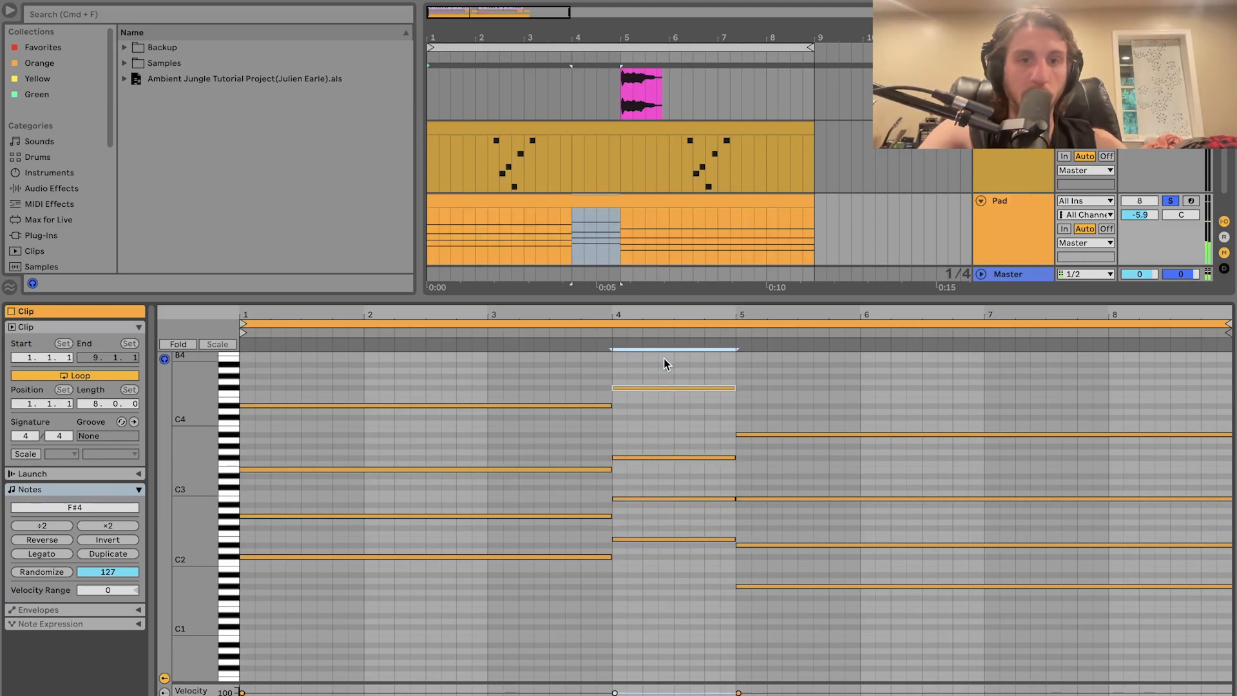
- Audition the whole second chord, and raise its B2 and F#4 notes two semitones to C#3 and G#4
drag(663, 358, 668, 599)
click(691, 499)
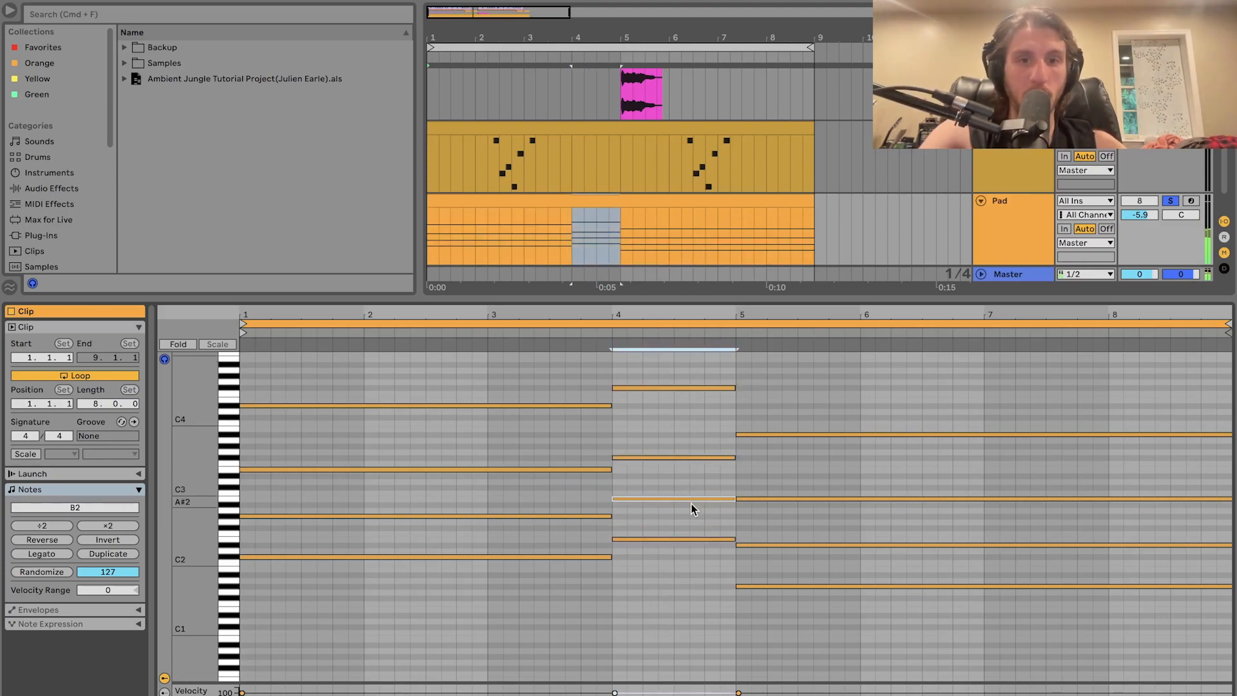
shift+click(682, 388)
key(Up)
key(Up)
click(660, 611)
- Select the second chord's C#3 and G#4 notes and transpose them down to B1 and F#3
click(666, 487)
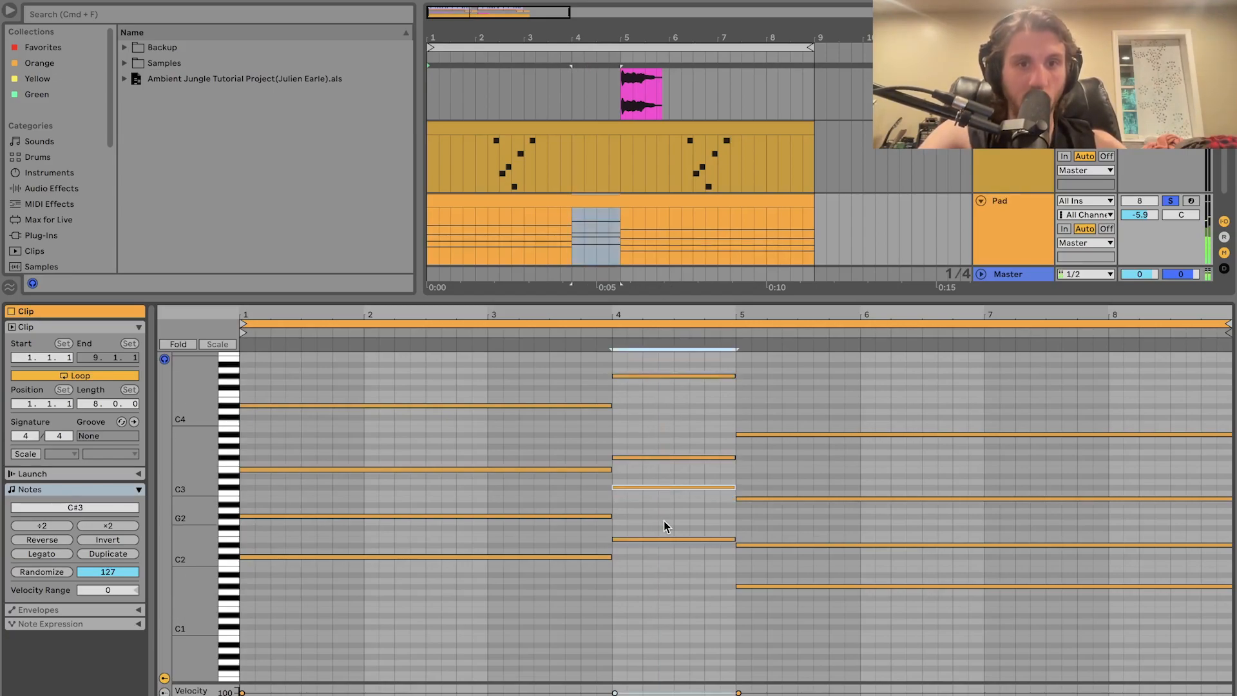
shift+click(678, 376)
key(Down)
key(Down)
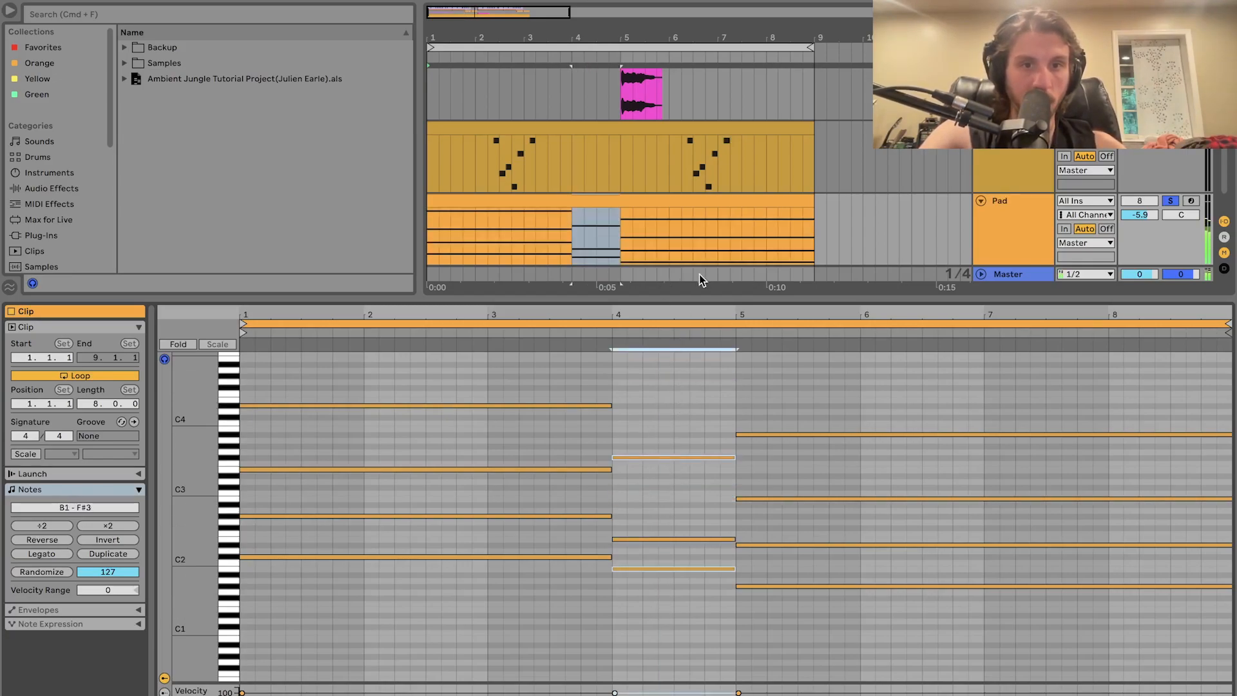
- Try the second pad chord's F#3 and F#4 notes an octave lower, then raise both back
click(679, 427)
click(678, 457)
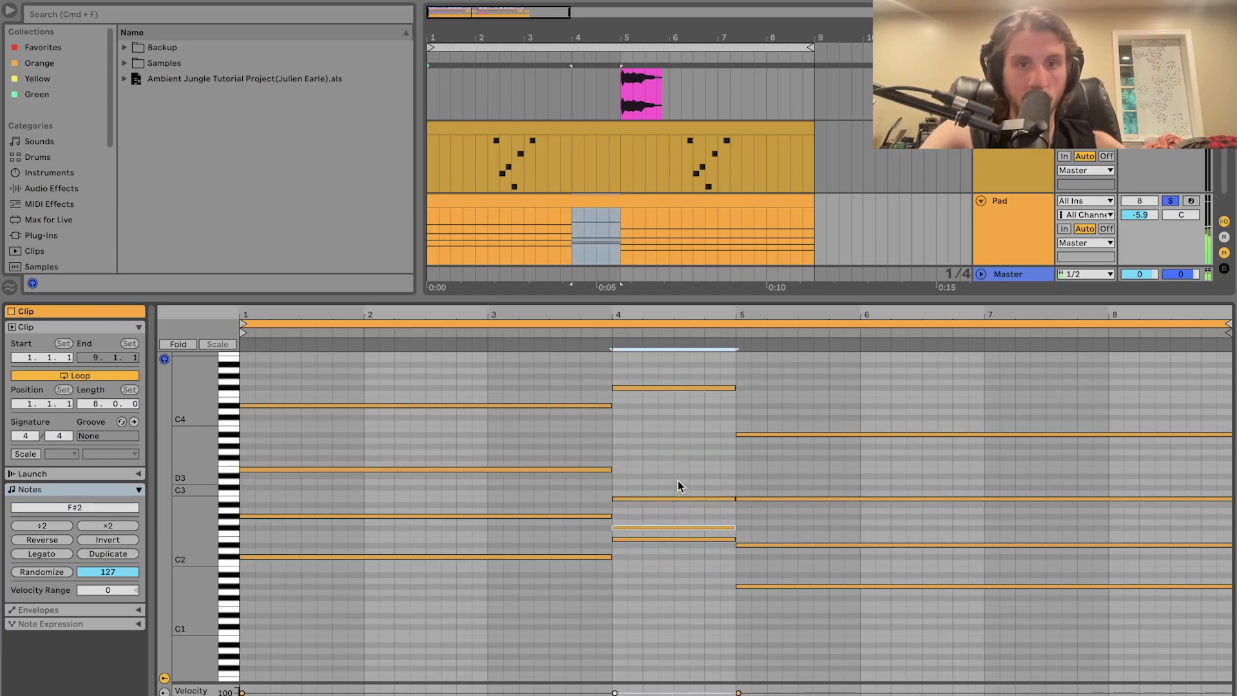
click(681, 388)
key(shift+Down)
key(shift+Down)
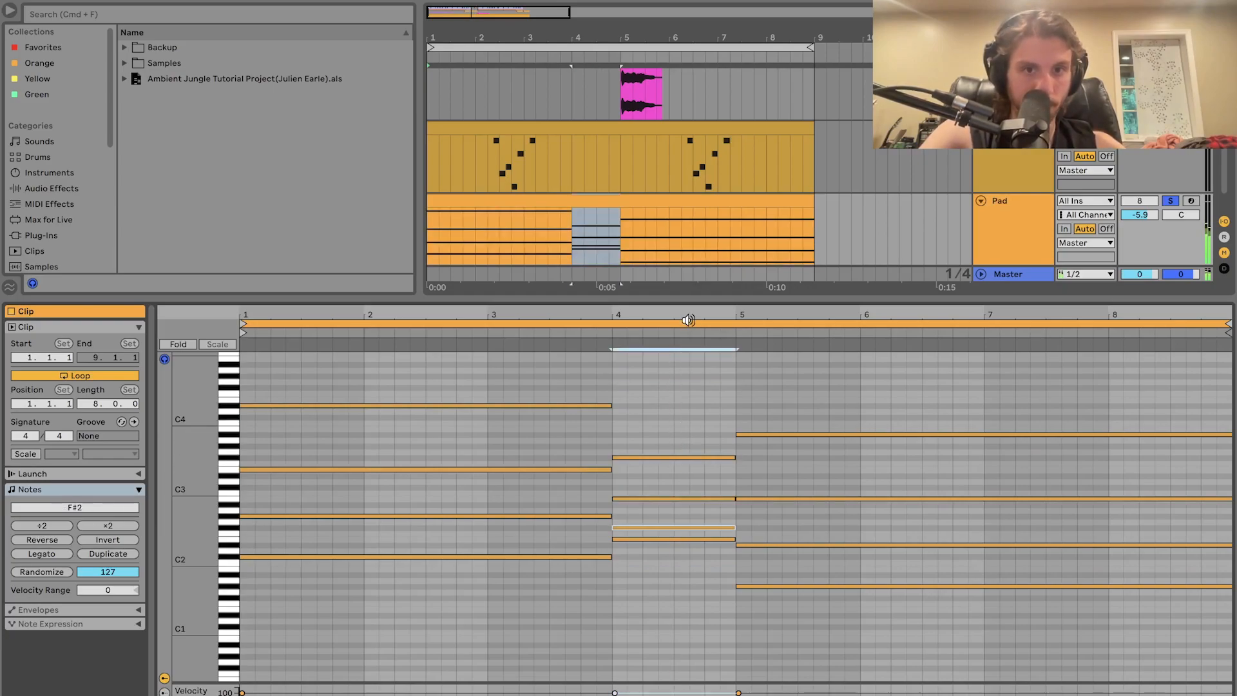
key(shift+Up)
key(shift+Up)
- Audition the whole second pad chord and the G#1 to B2 notes of the third chord at bar 5
drag(660, 380, 672, 652)
drag(785, 606, 820, 328)
drag(803, 425, 802, 477)
drag(800, 631, 802, 455)
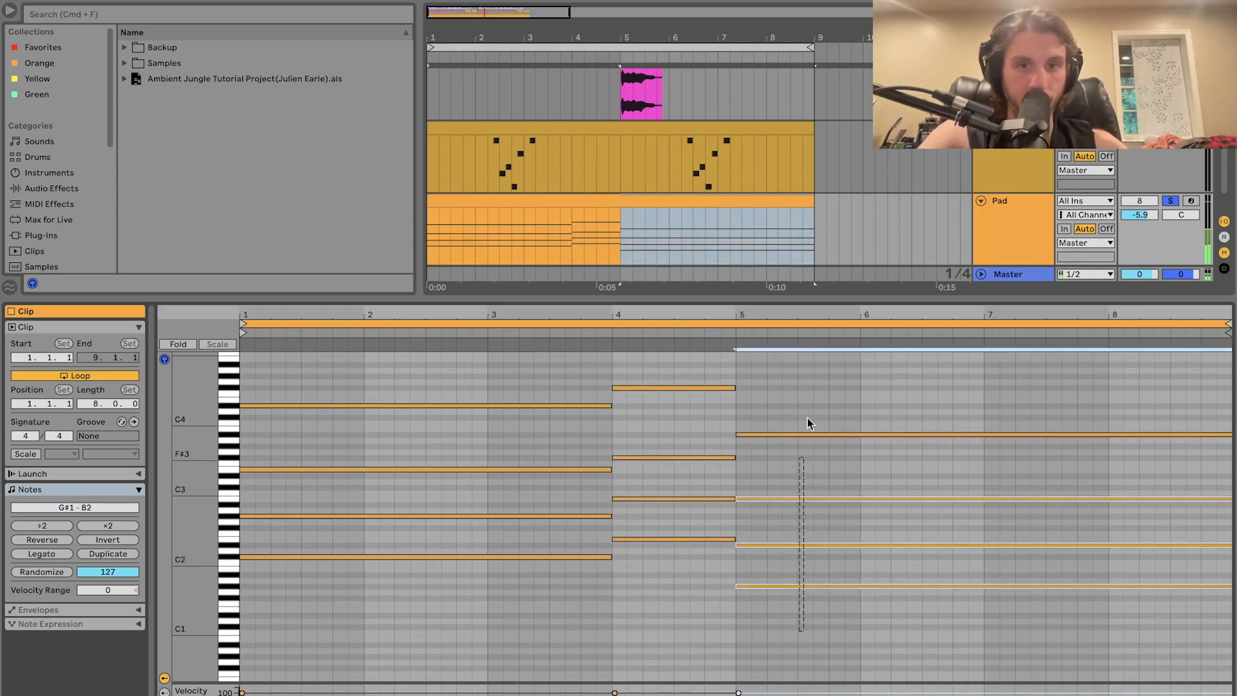
- Try the third pad chord's notes in lower octaves and raise them back to the G#1 to A#3 voicing
click(772, 618)
drag(772, 618, 777, 644)
key(shift+Down)
key(shift+Down)
key(shift+Up)
key(shift+Up)
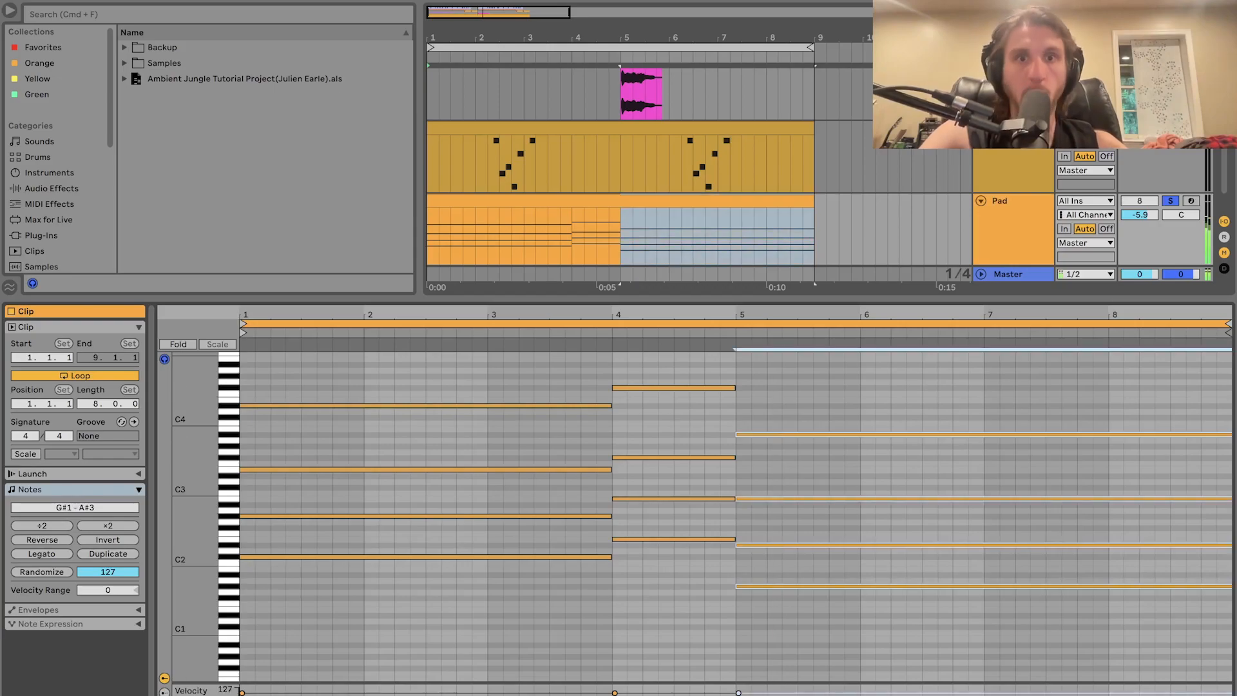
- Show the Pad track's devices, play the pad from bar 4, and select the Pad track again
double_click(1004, 243)
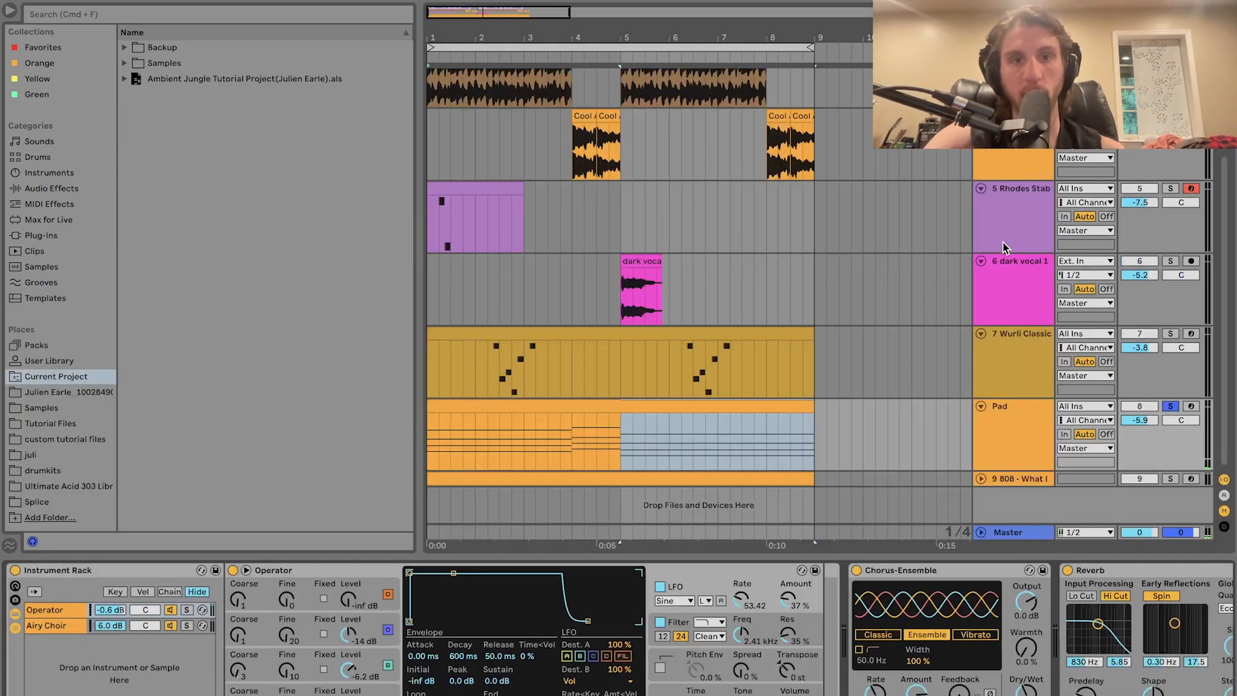
click(571, 433)
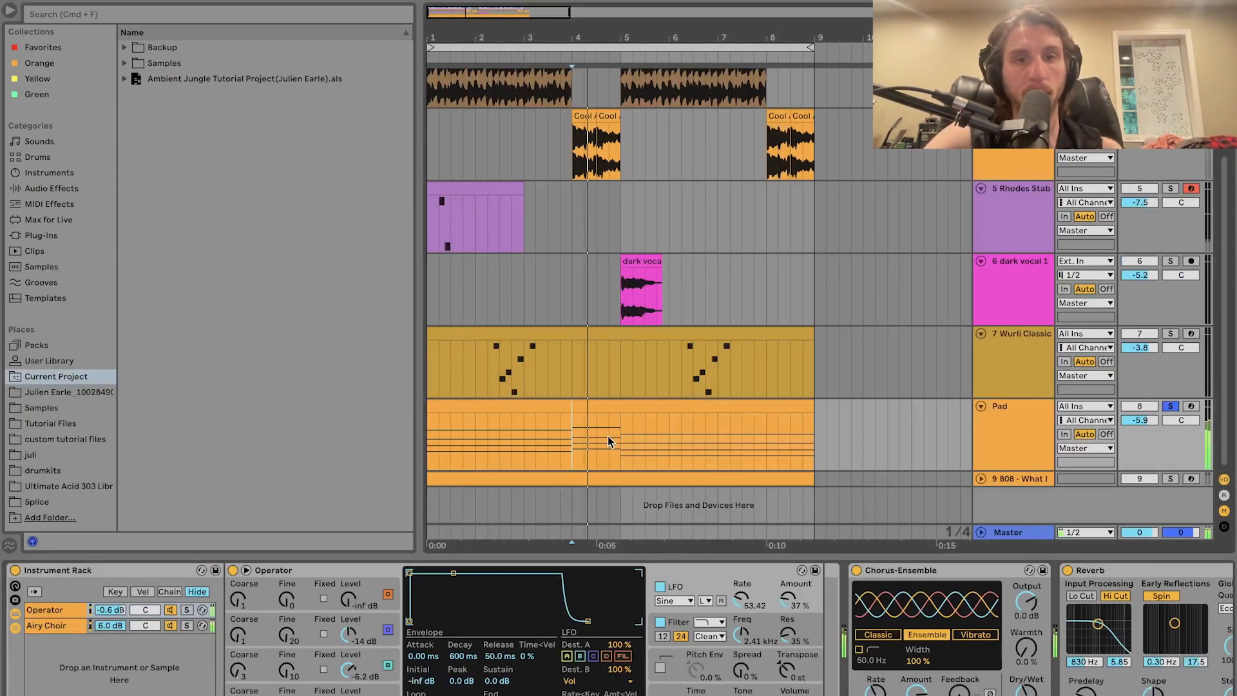
click(578, 393)
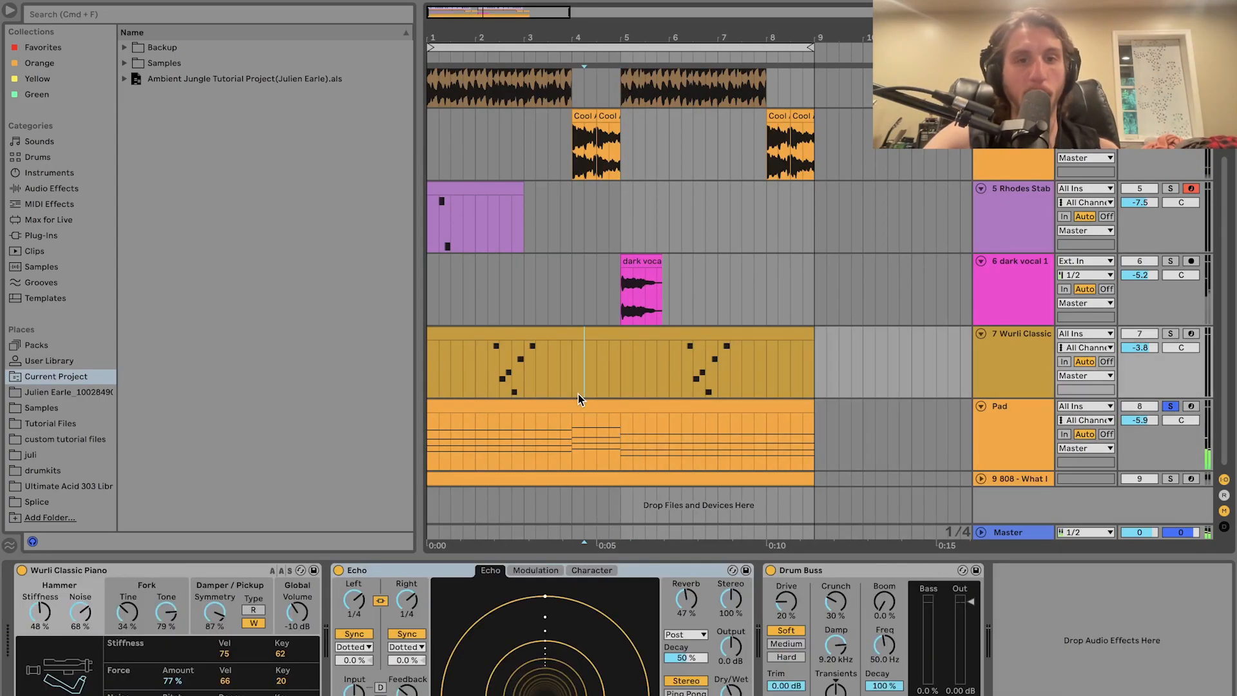
click(578, 409)
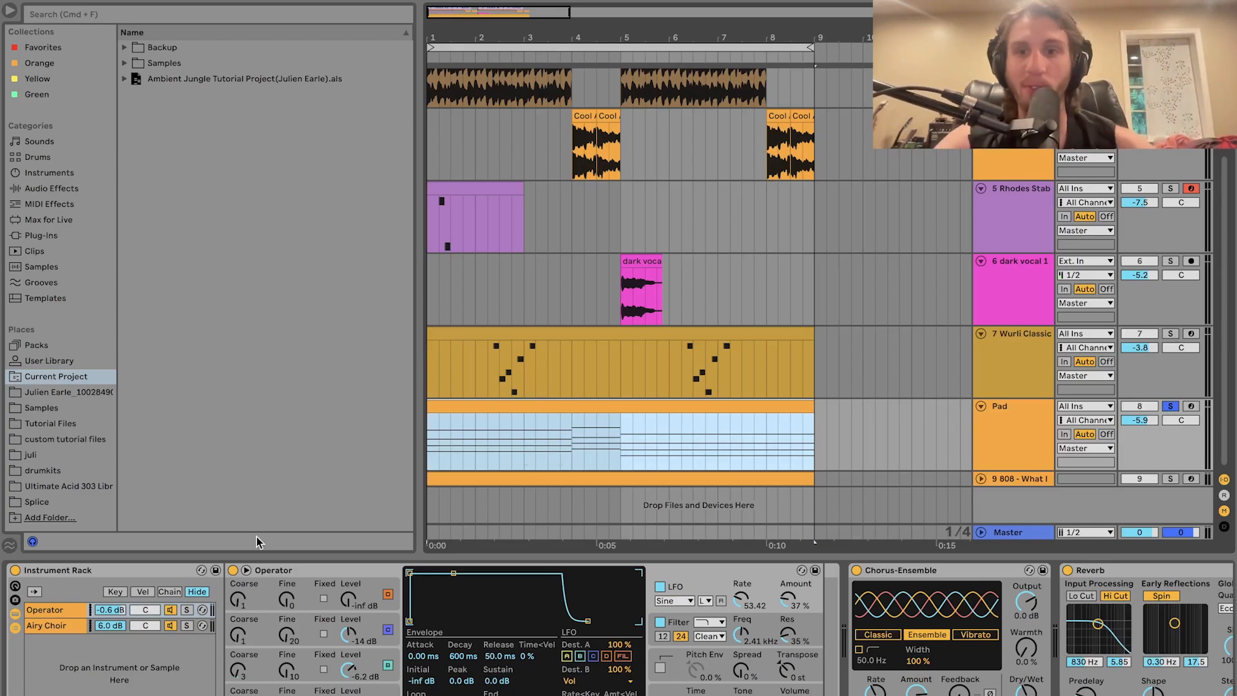
- Solo the Pad rack's Operator chain and play it, then solo and replay the Airy Choir chain
click(186, 610)
key(space)
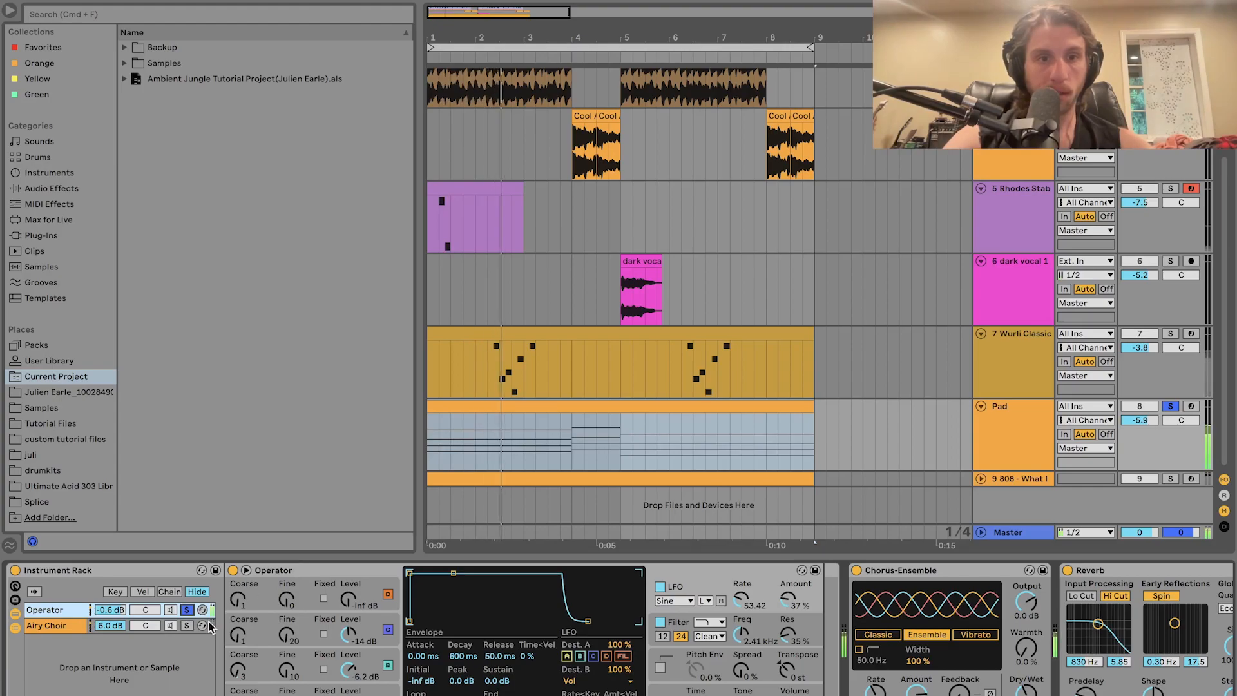
click(186, 626)
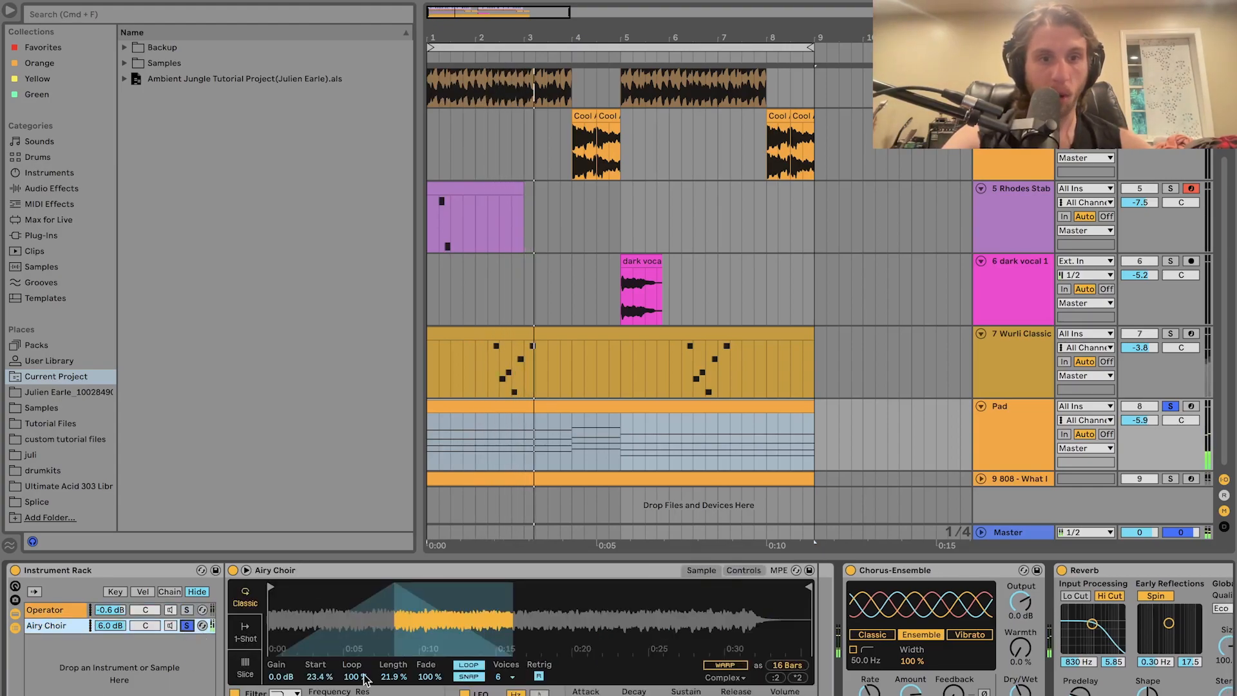
key(space)
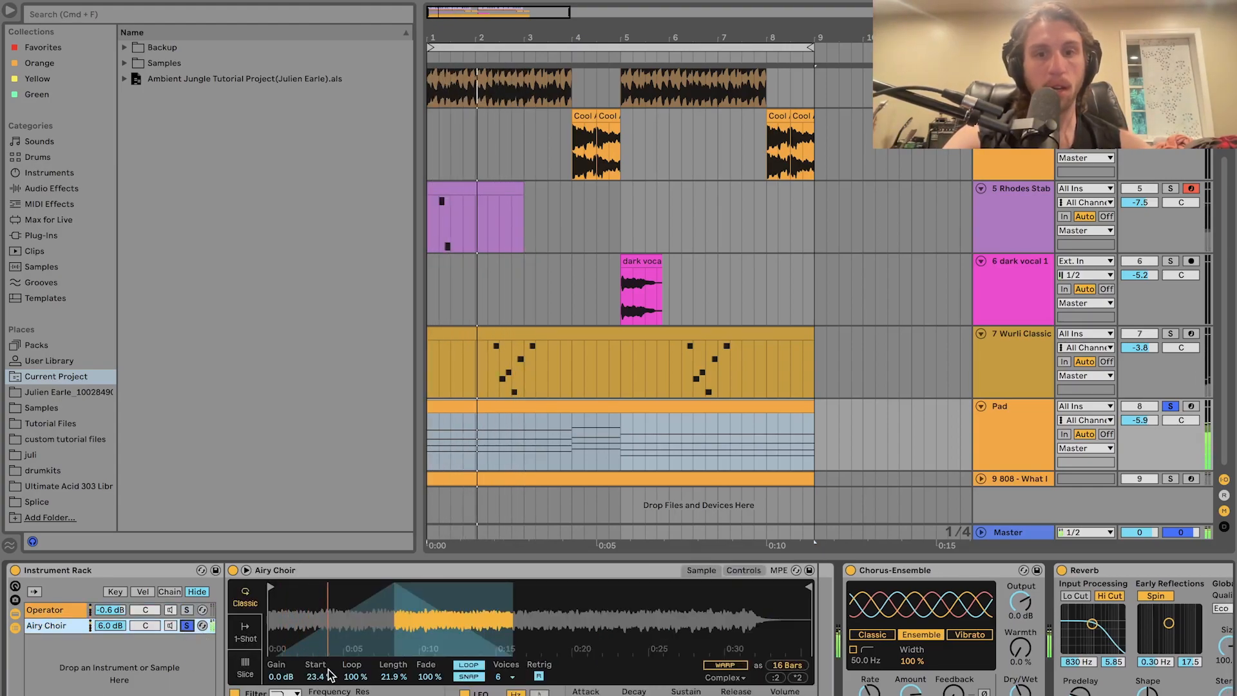
- Compare the Operator and Airy Choir chains by switching their solos, leaving Operator soloed
click(189, 612)
key(space)
click(188, 610)
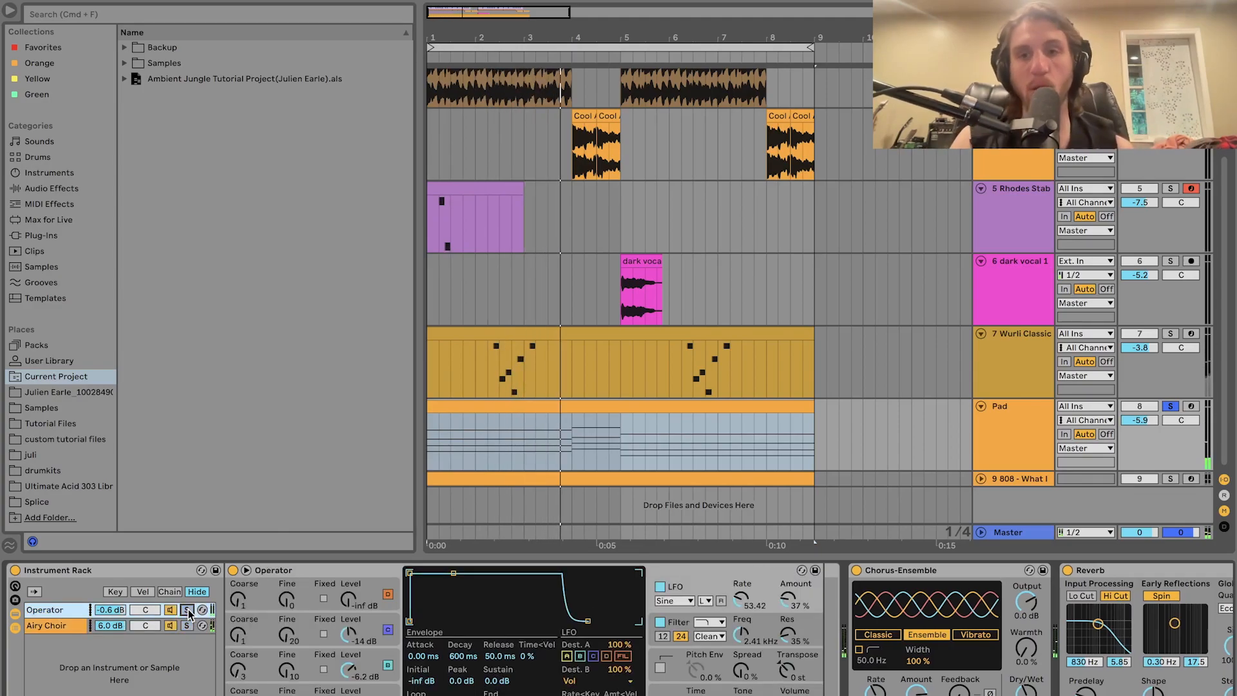
click(187, 625)
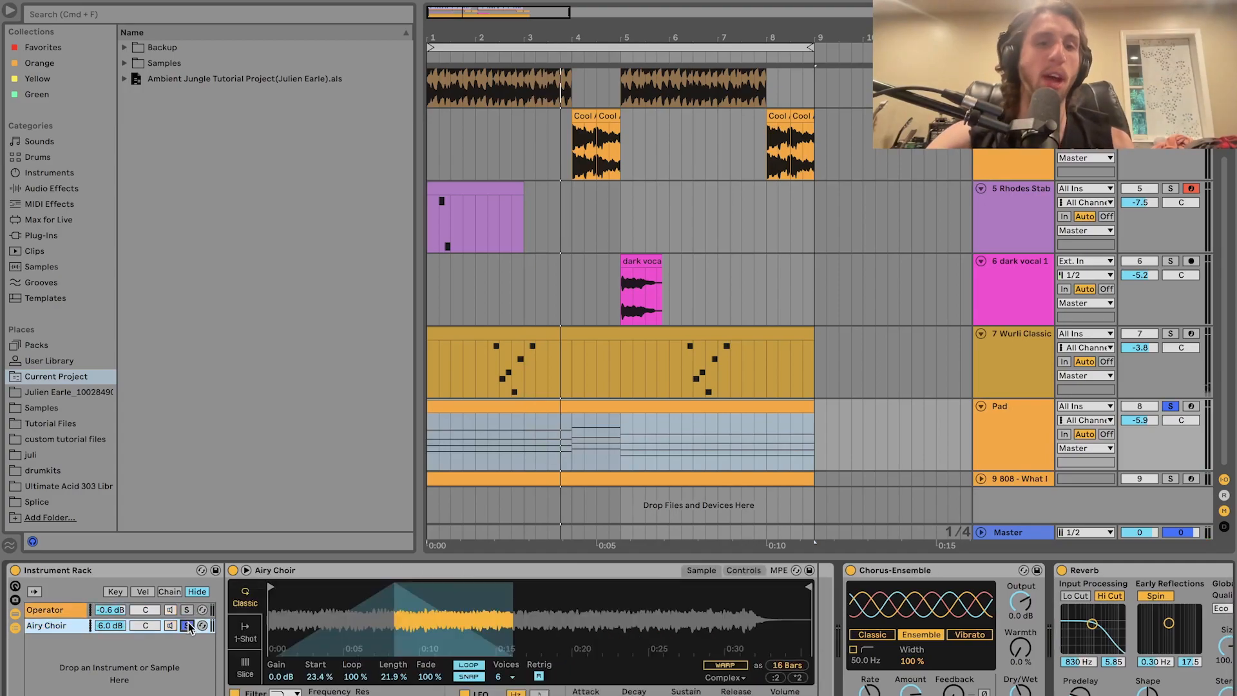
click(187, 609)
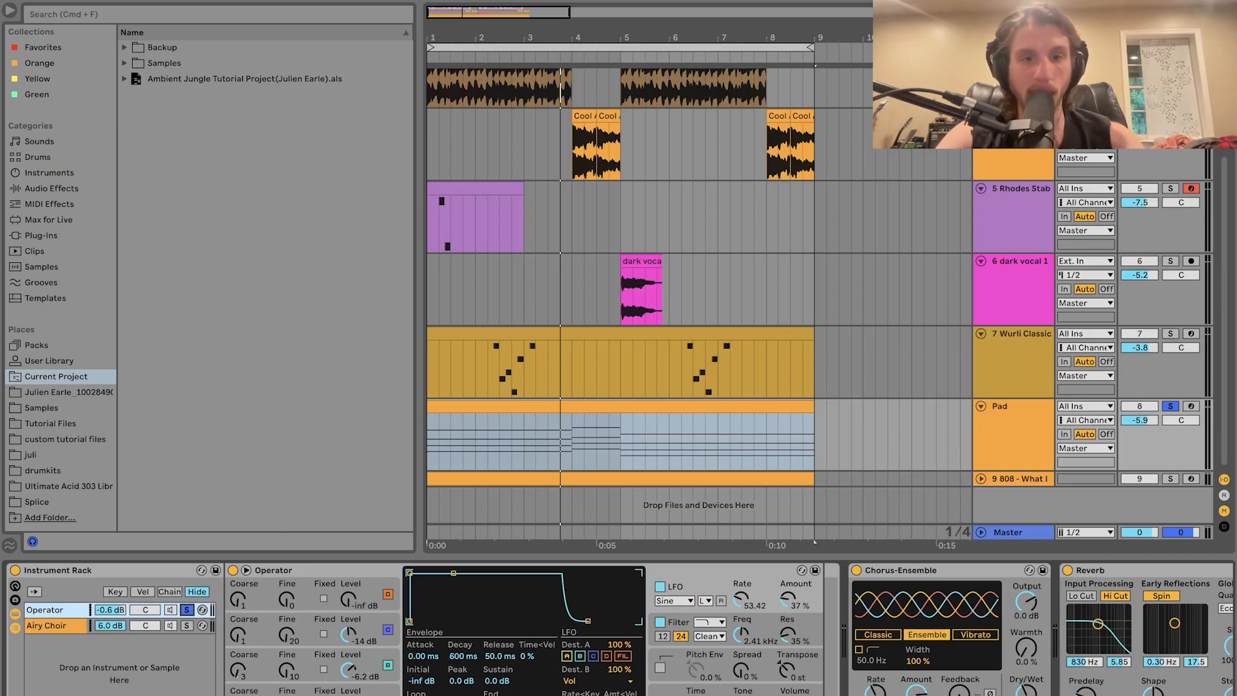
- Examine Operator's global settings and the waveforms and envelopes of its oscillators
click(671, 694)
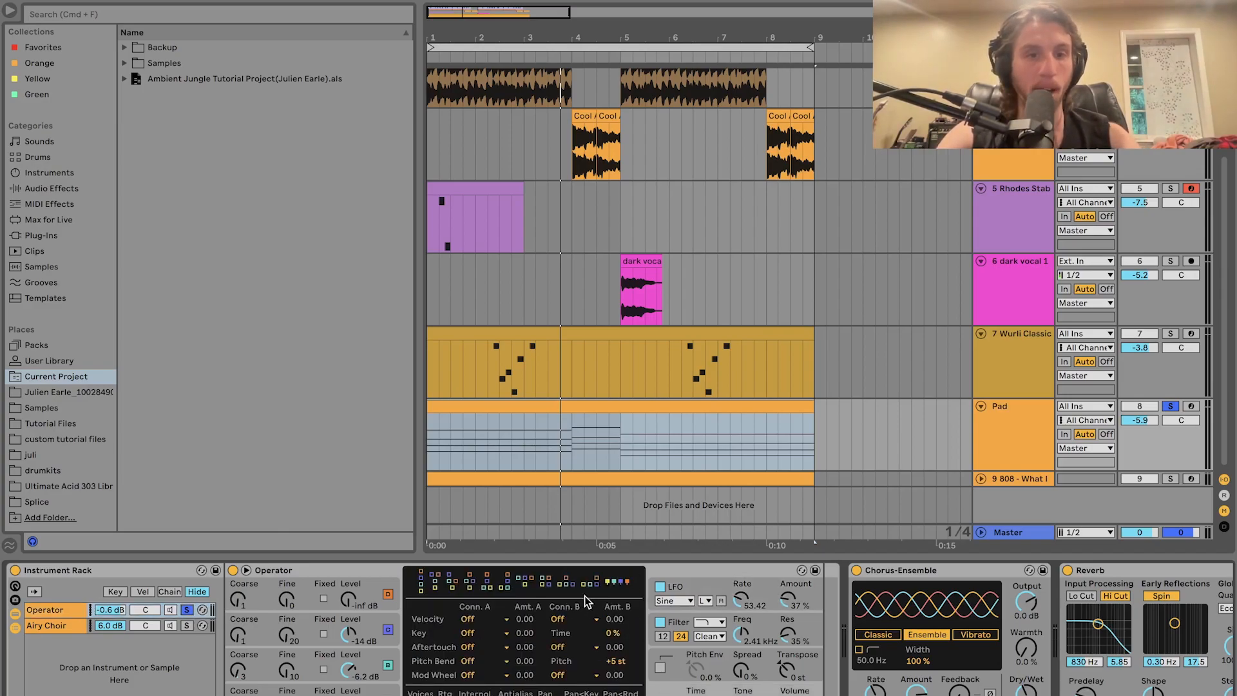
click(385, 694)
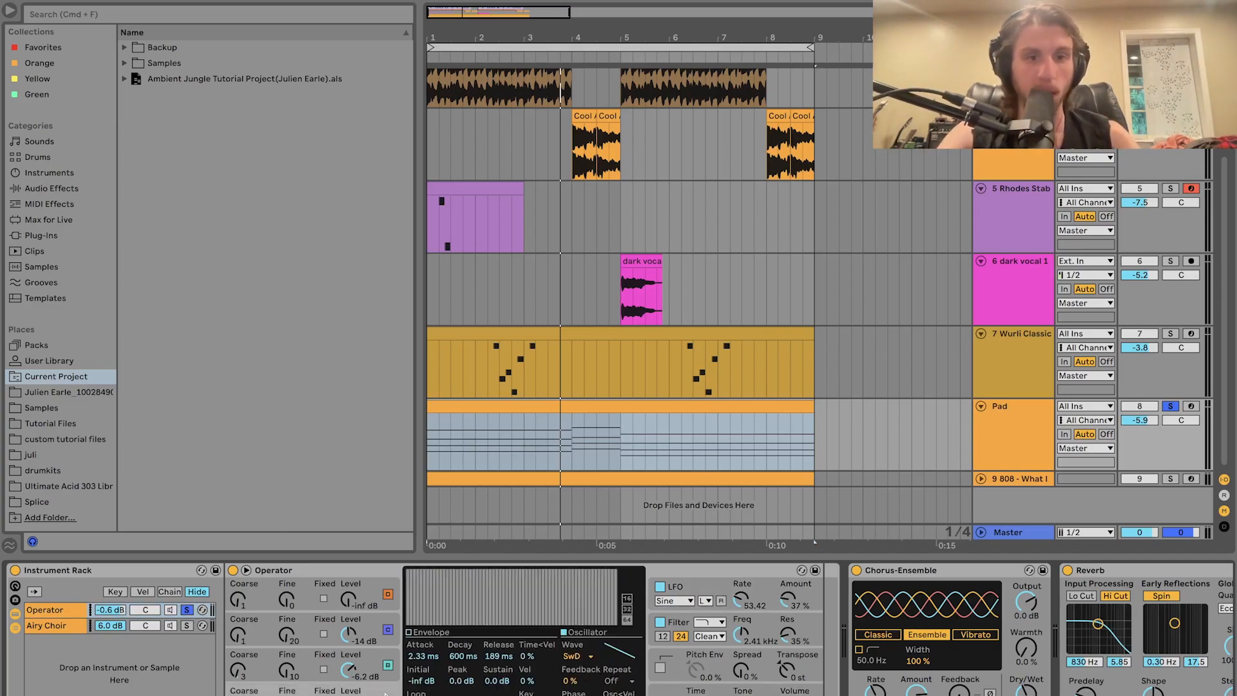
click(353, 658)
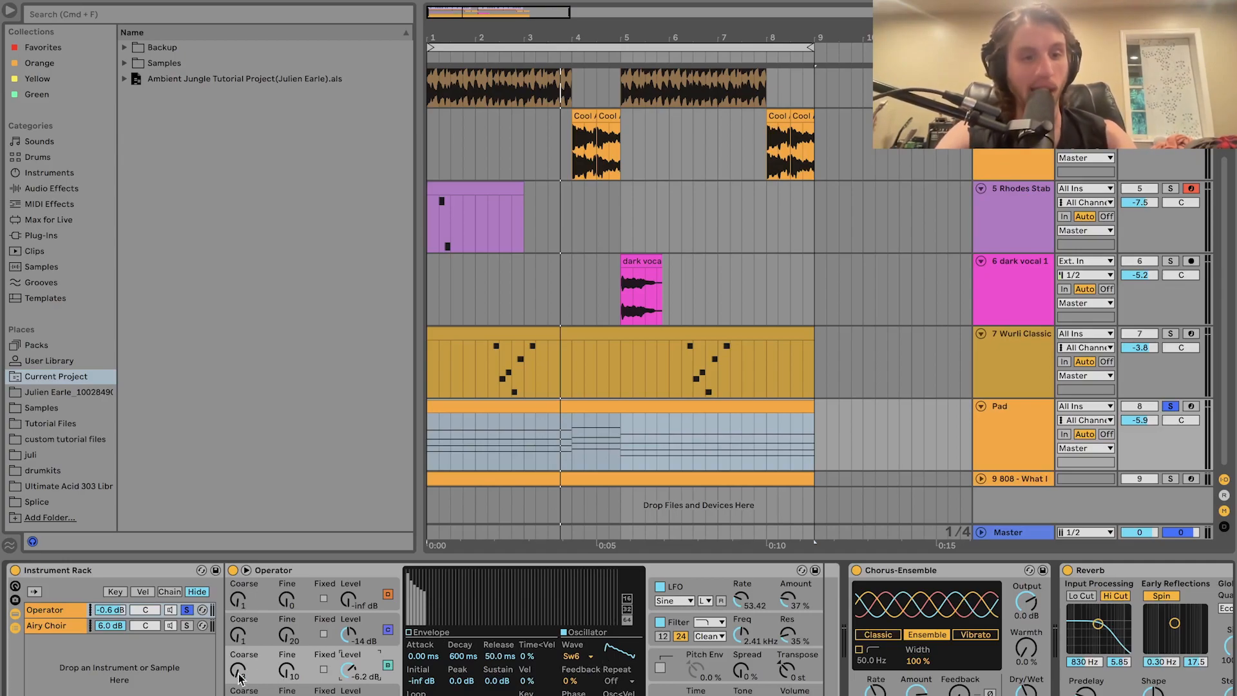
click(366, 628)
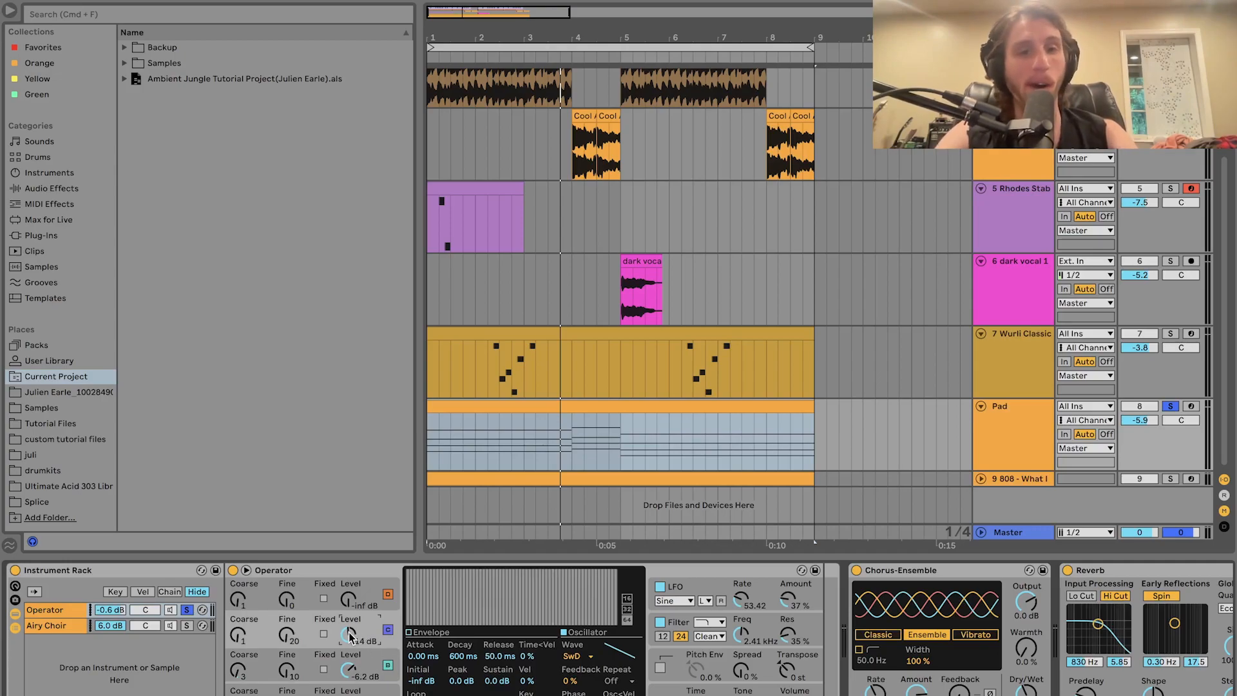
- Try lowering Operator's two audible oscillator levels to -inf dB during playback, and undo both changes
key(space)
drag(348, 638, 354, 680)
key(space)
key(space)
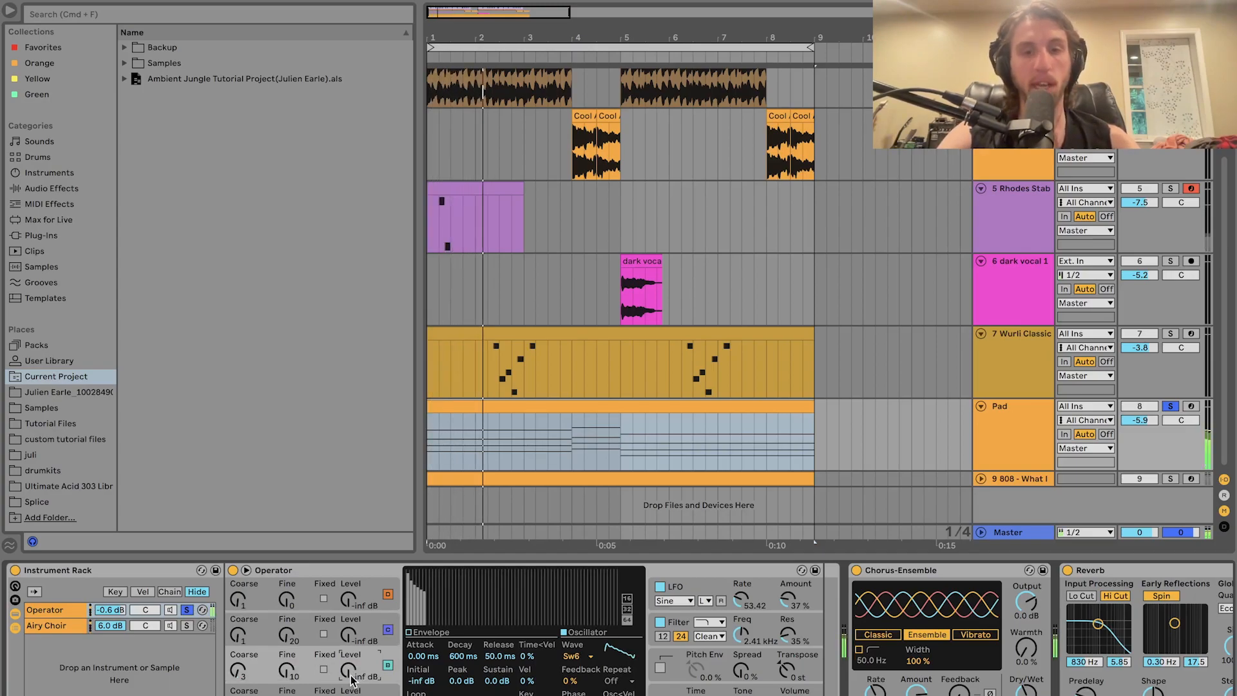
key(super+z)
key(super+z)
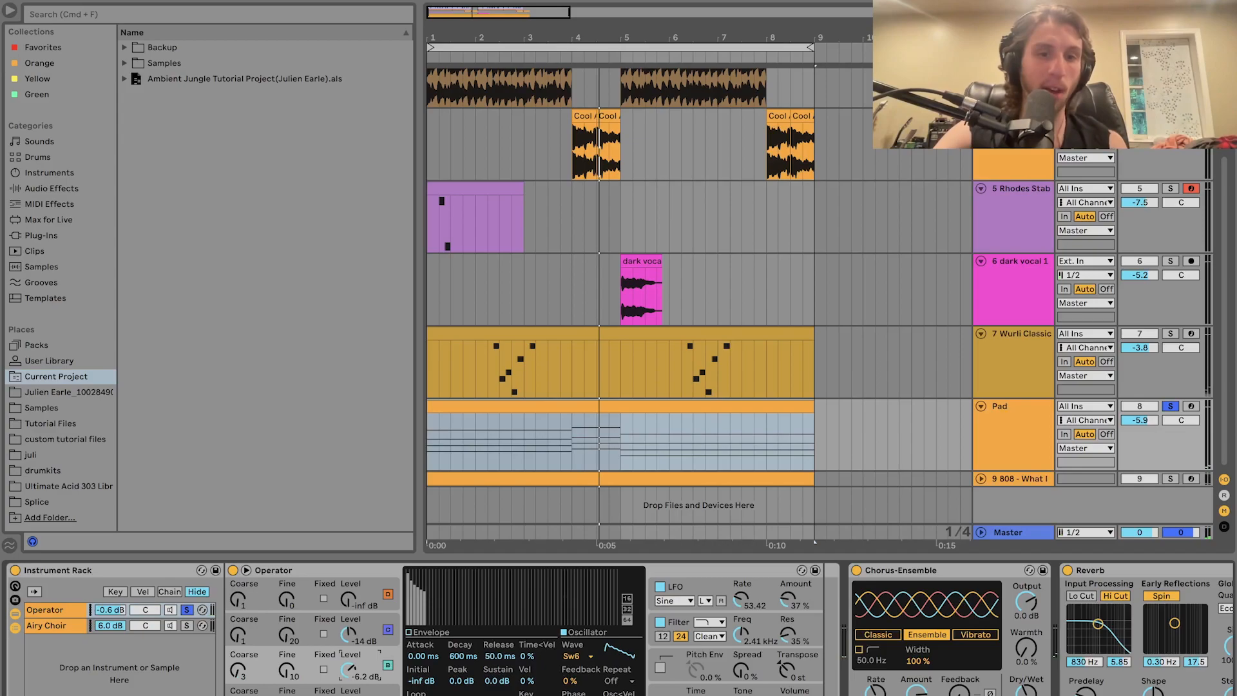
- Inspect Operator's filter and LFO settings, then solo the Airy Choir chain and play it
click(682, 634)
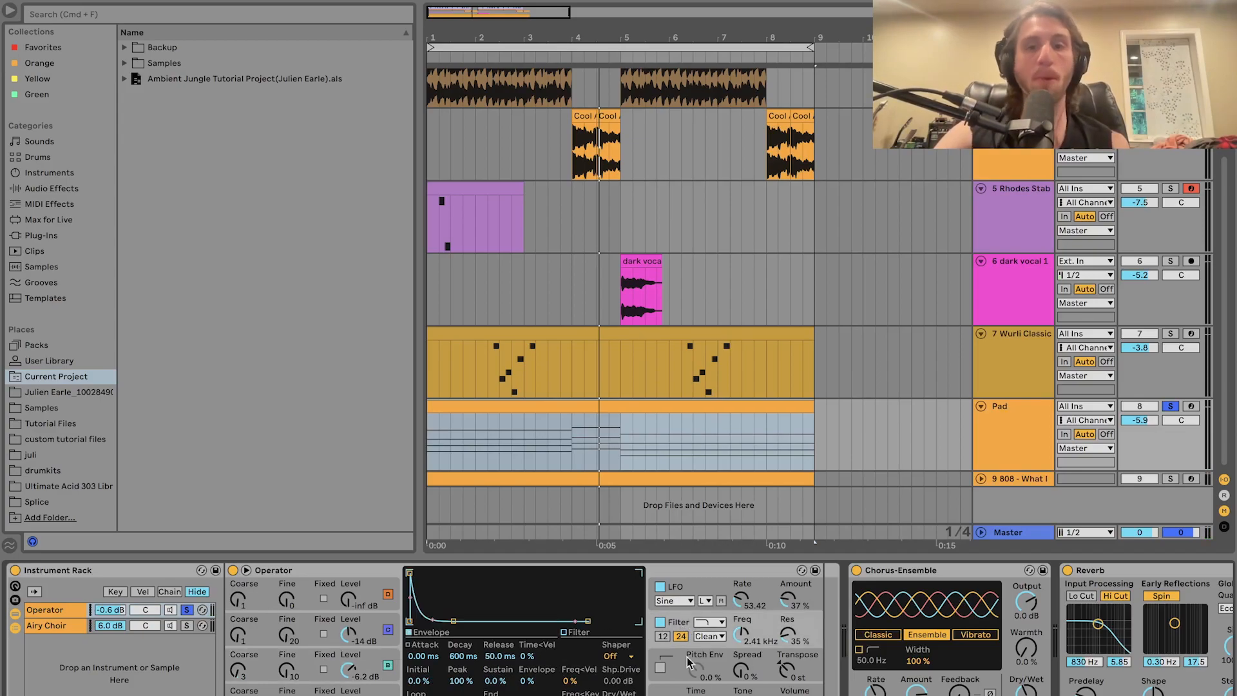
click(711, 588)
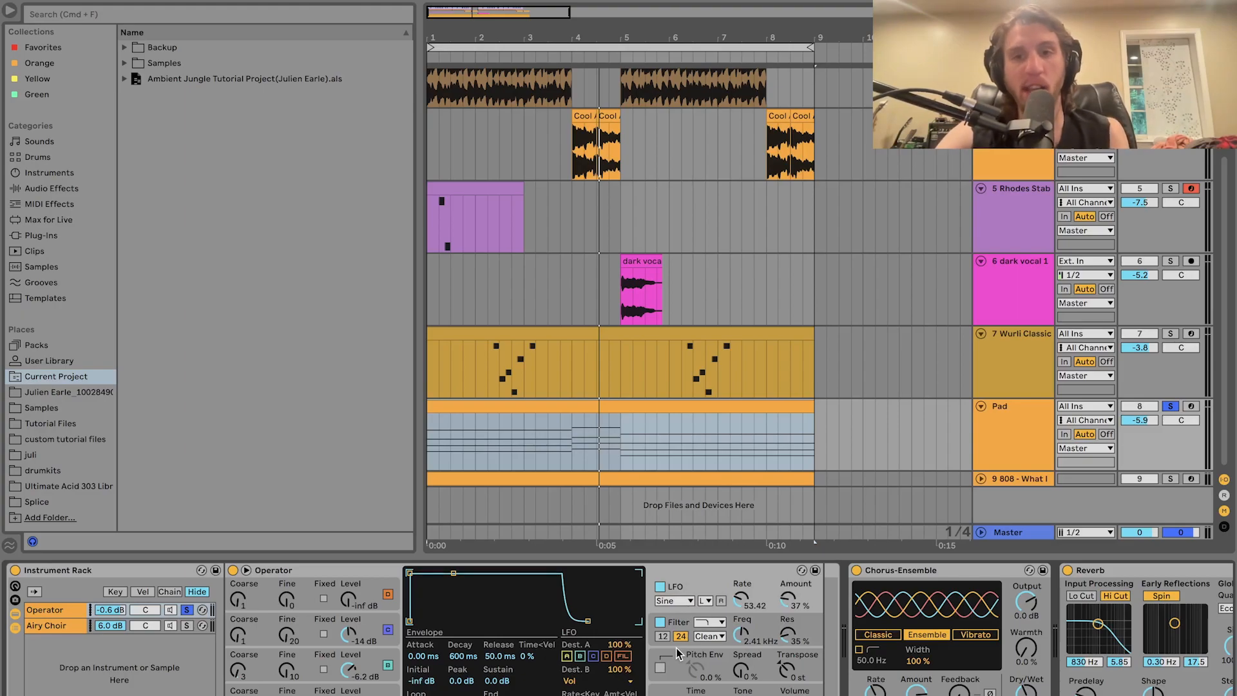
click(187, 625)
key(space)
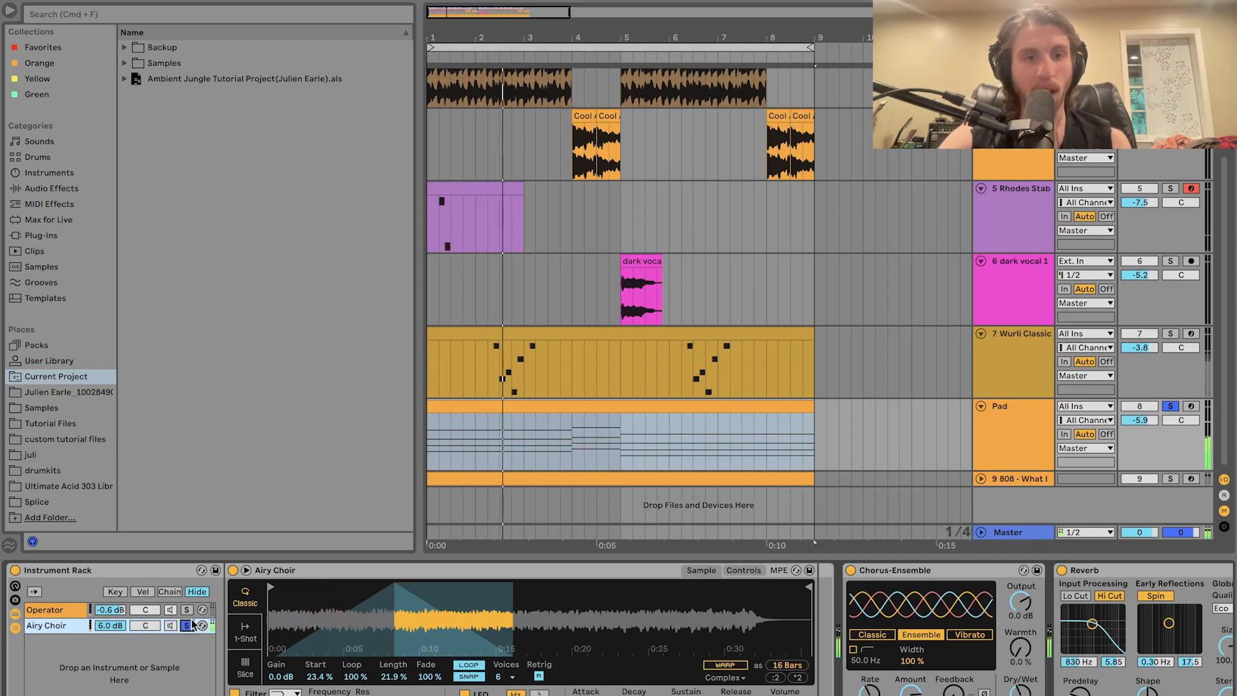
- Solo the Operator chain, play the pad again, and turn the Operator solo off
click(188, 610)
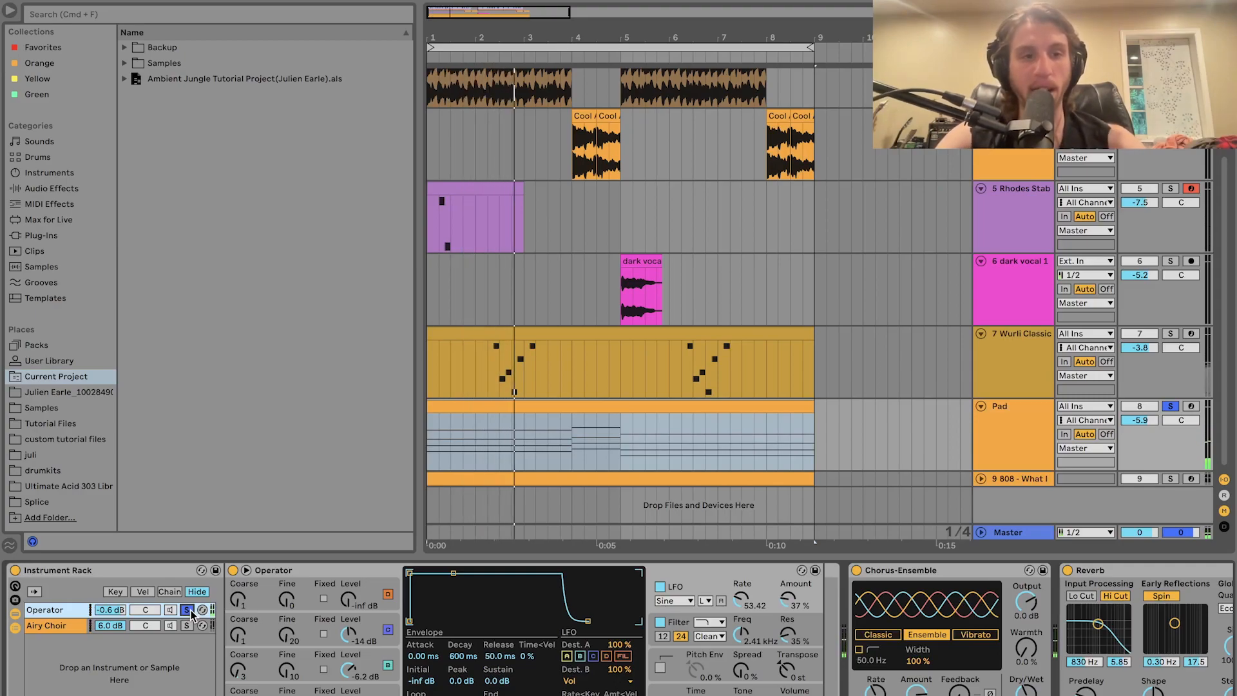
key(space)
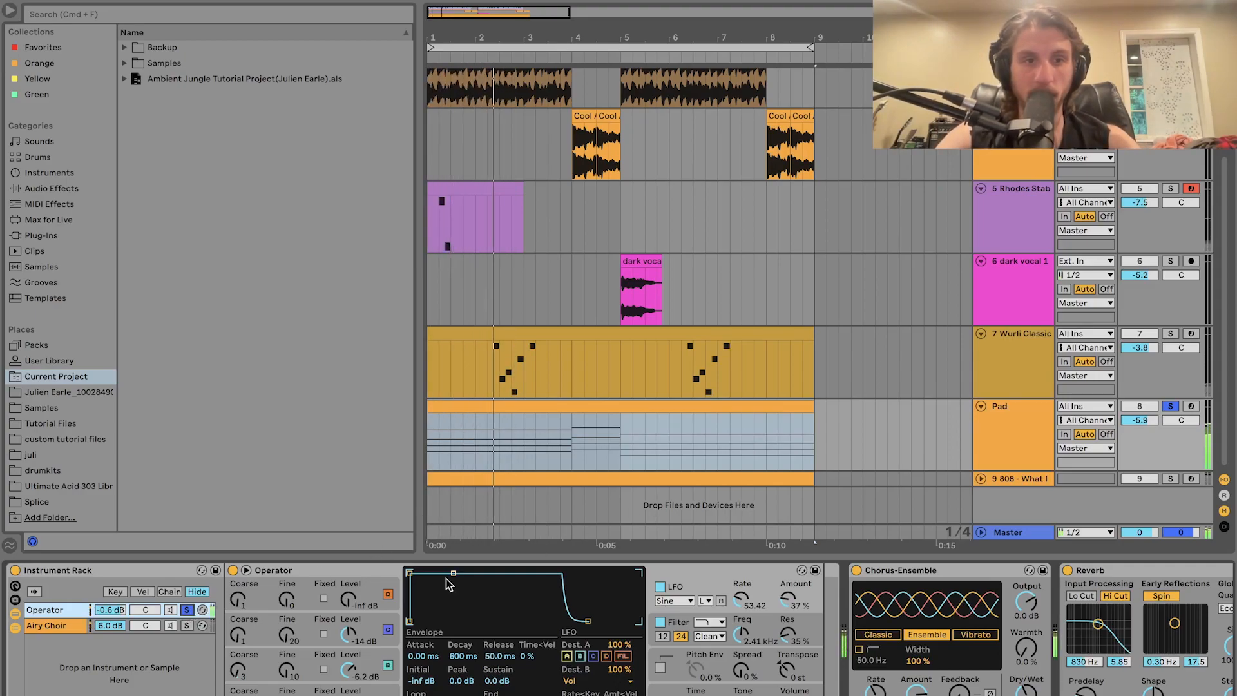
click(189, 610)
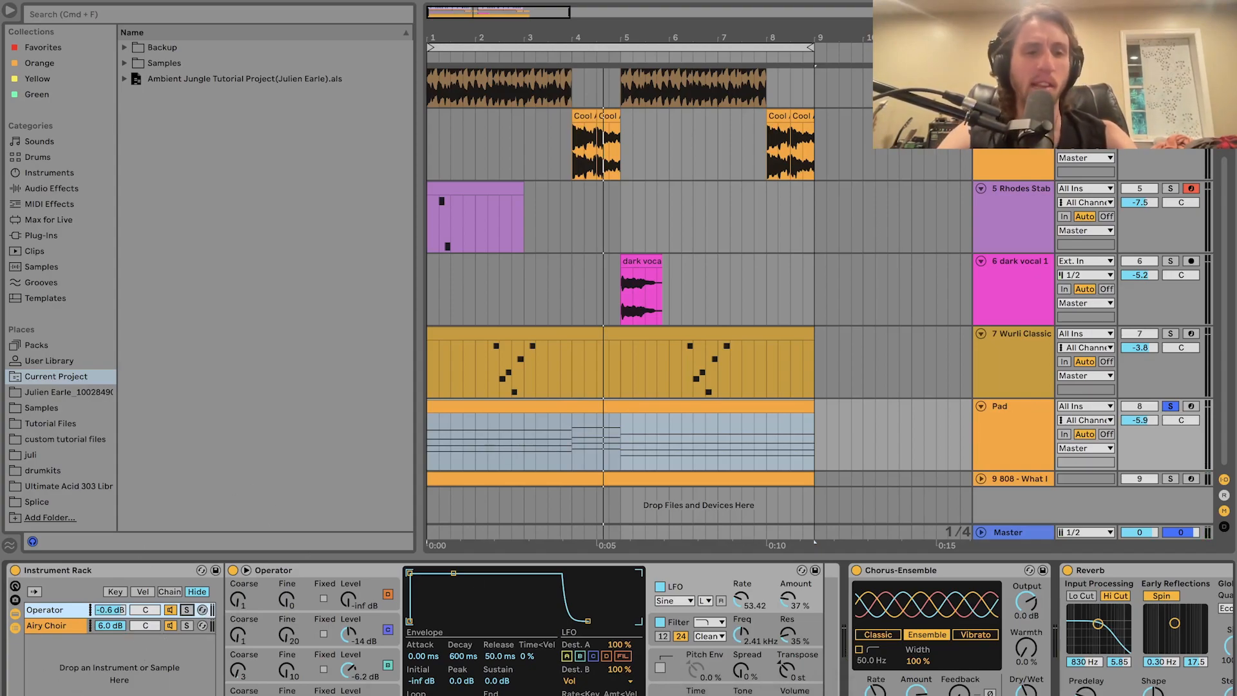
- Solo Airy Choir, set its sample start to 25.0 % and length to 24.2 %, play it, and turn its solo off
click(188, 625)
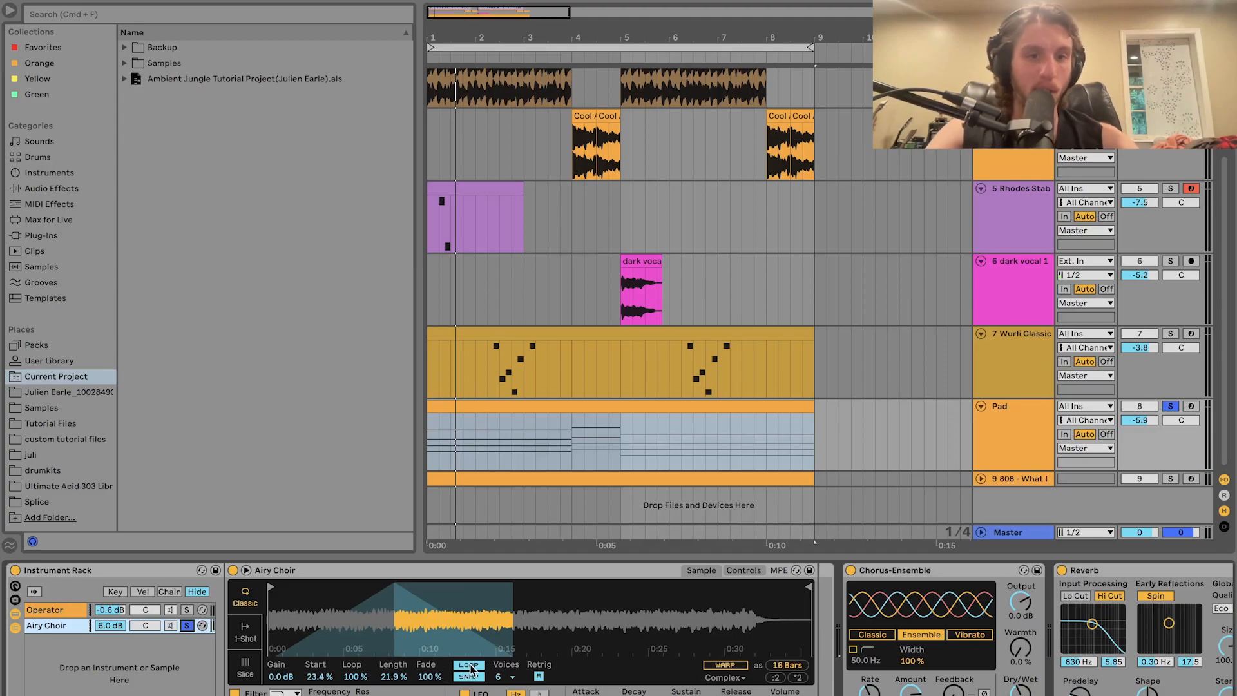
drag(316, 678, 381, 638)
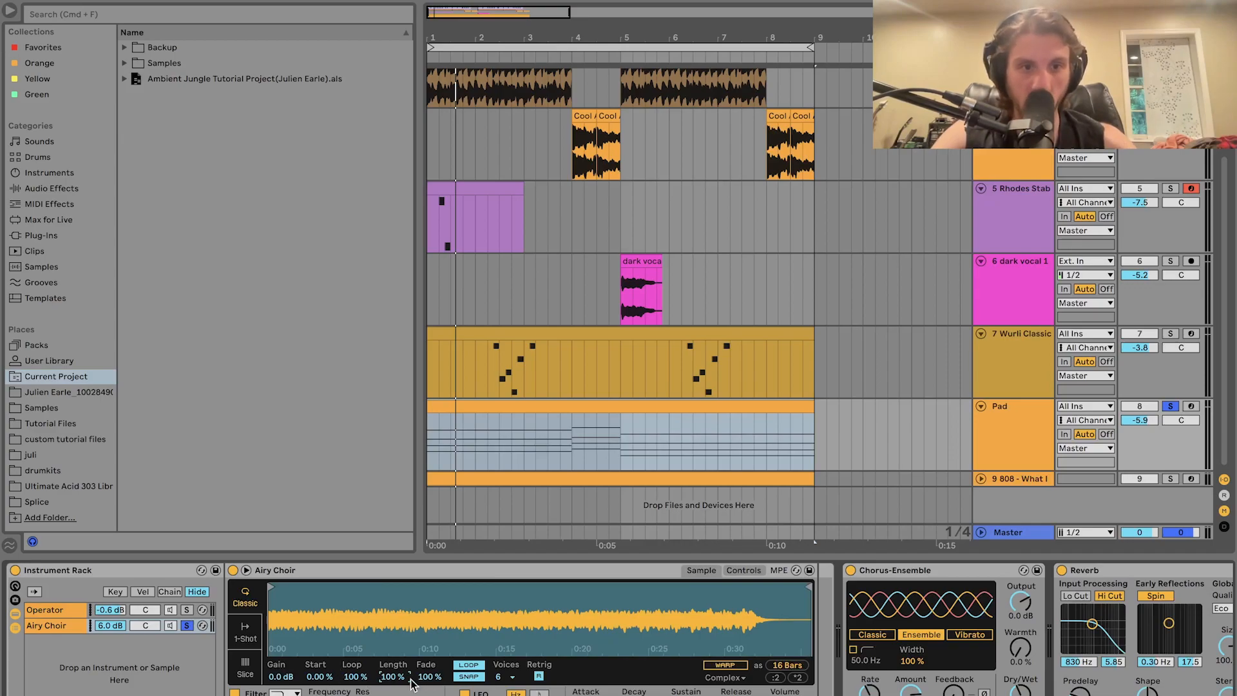
drag(401, 679, 401, 694)
drag(320, 678, 320, 651)
drag(425, 678, 425, 645)
mouse_move(321, 681)
mouse_down()
mouse_move(320, 657)
mouse_move(325, 694)
mouse_move(325, 682)
mouse_up()
key(space)
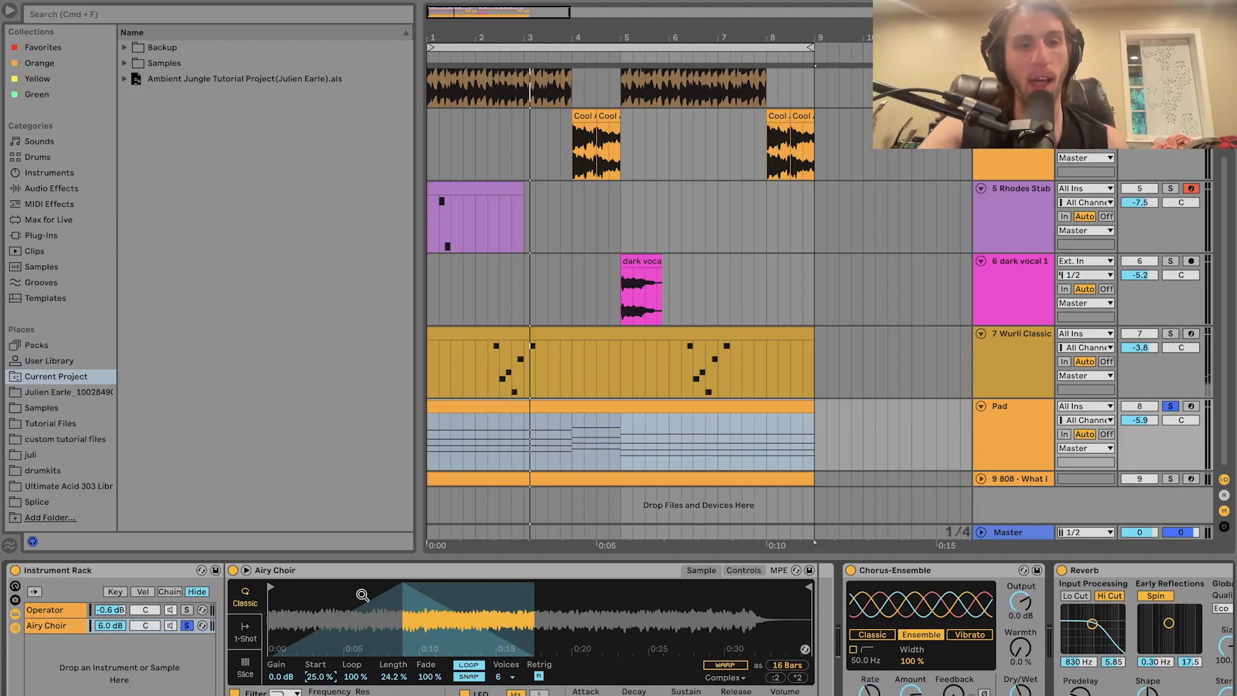
click(188, 627)
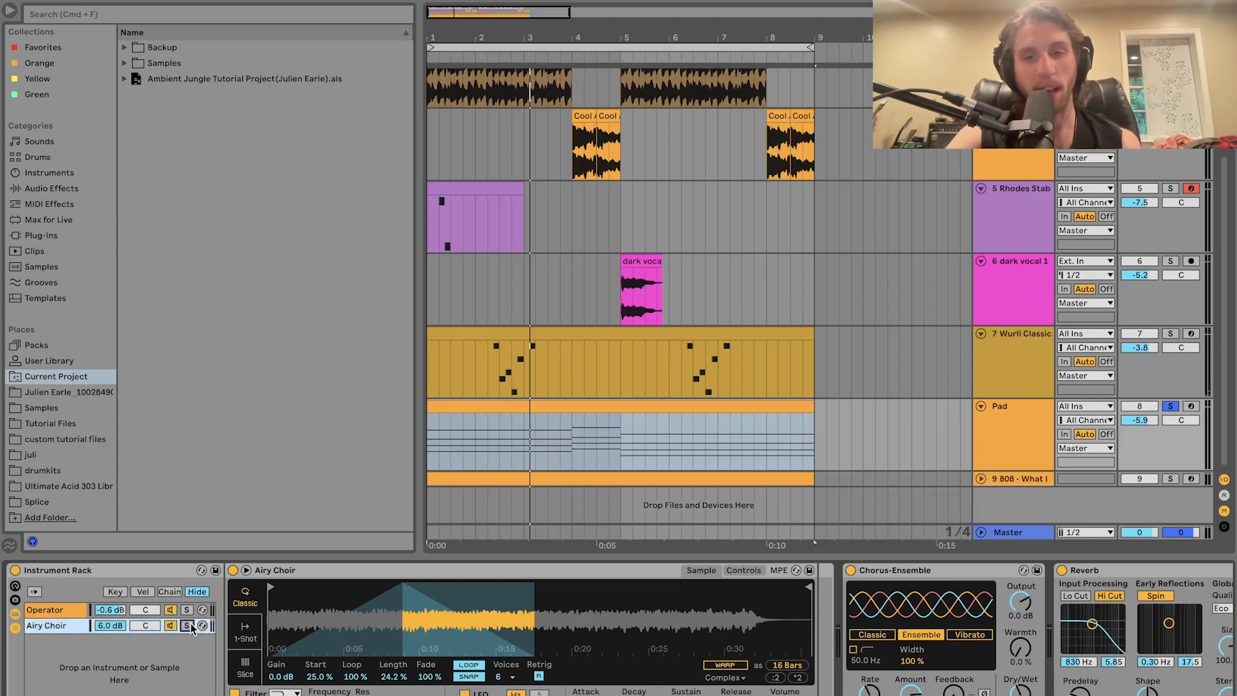
- Play both pad layers together, and view the Chorus-Ensemble and Reverb following the Operator
click(56, 609)
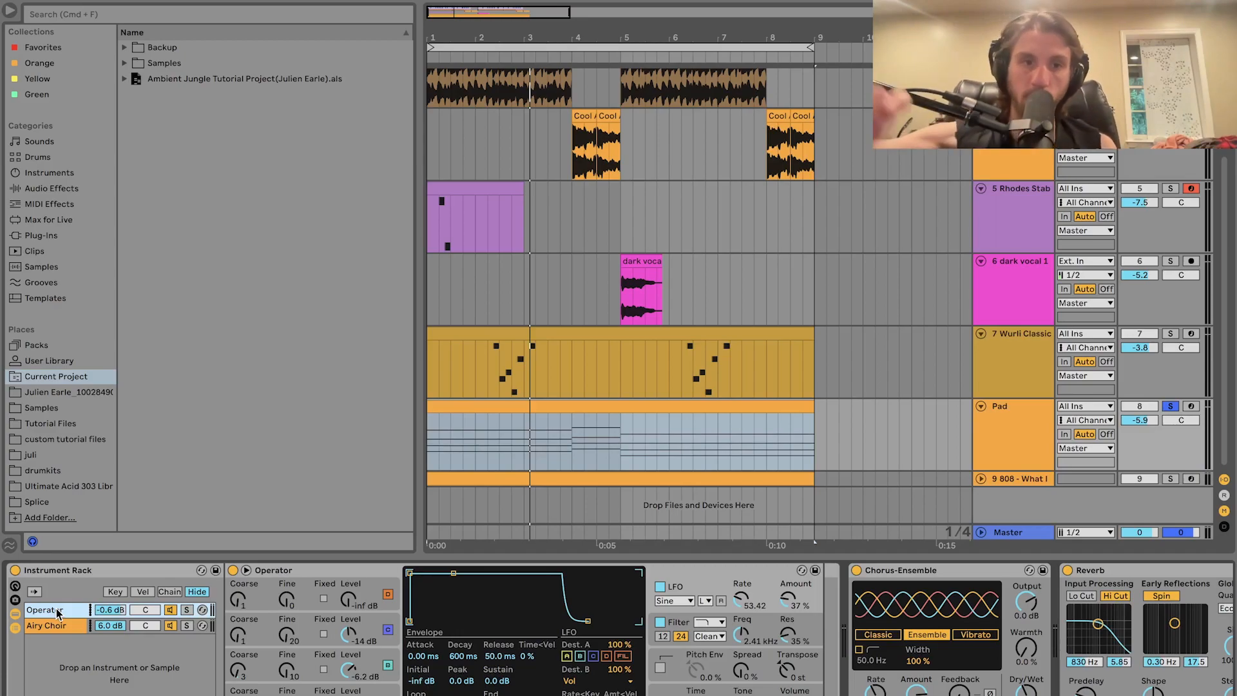
key(space)
key(space)
key(space)
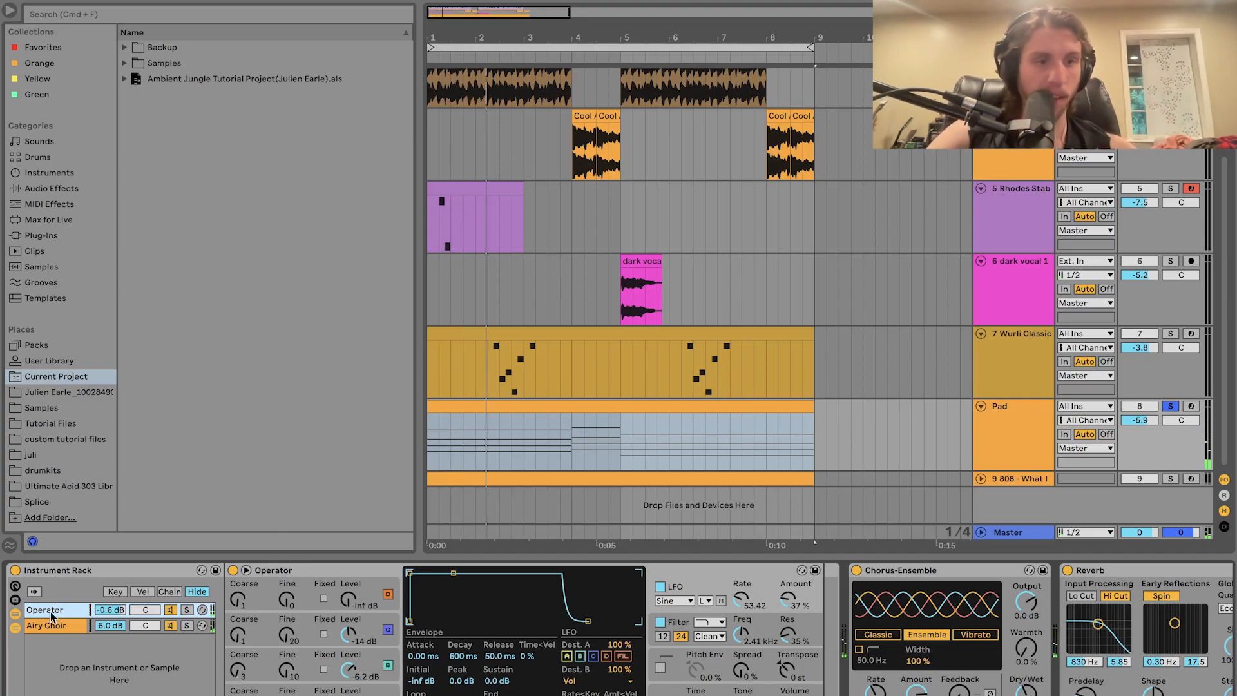
scroll(154, 633, right, 5)
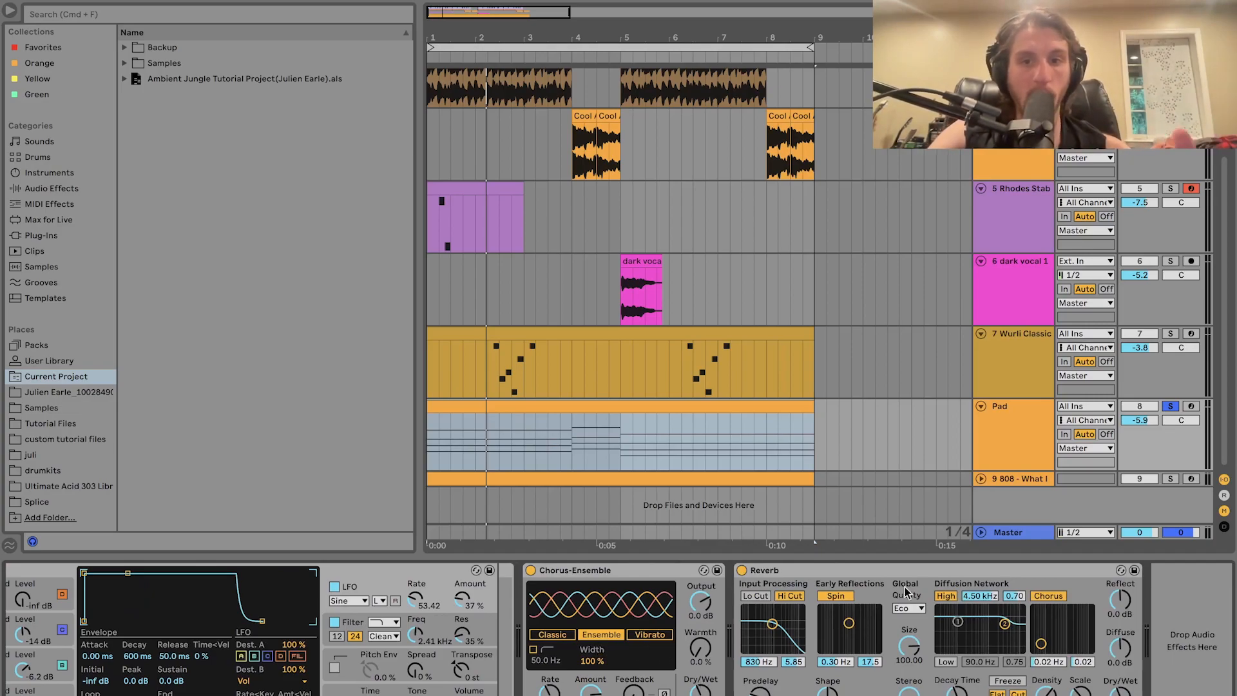
- Solo the 808 track instead of the Pad, unfold it, and select its bass clip
click(1171, 479)
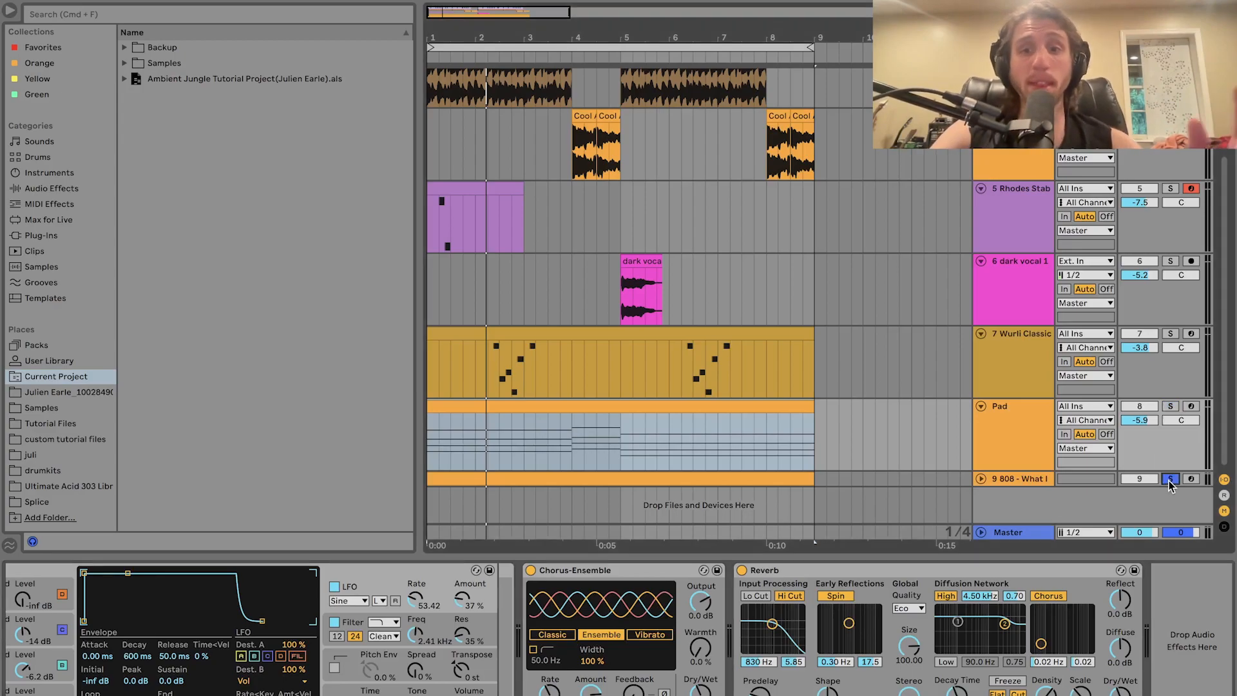
click(981, 478)
click(1008, 477)
click(645, 460)
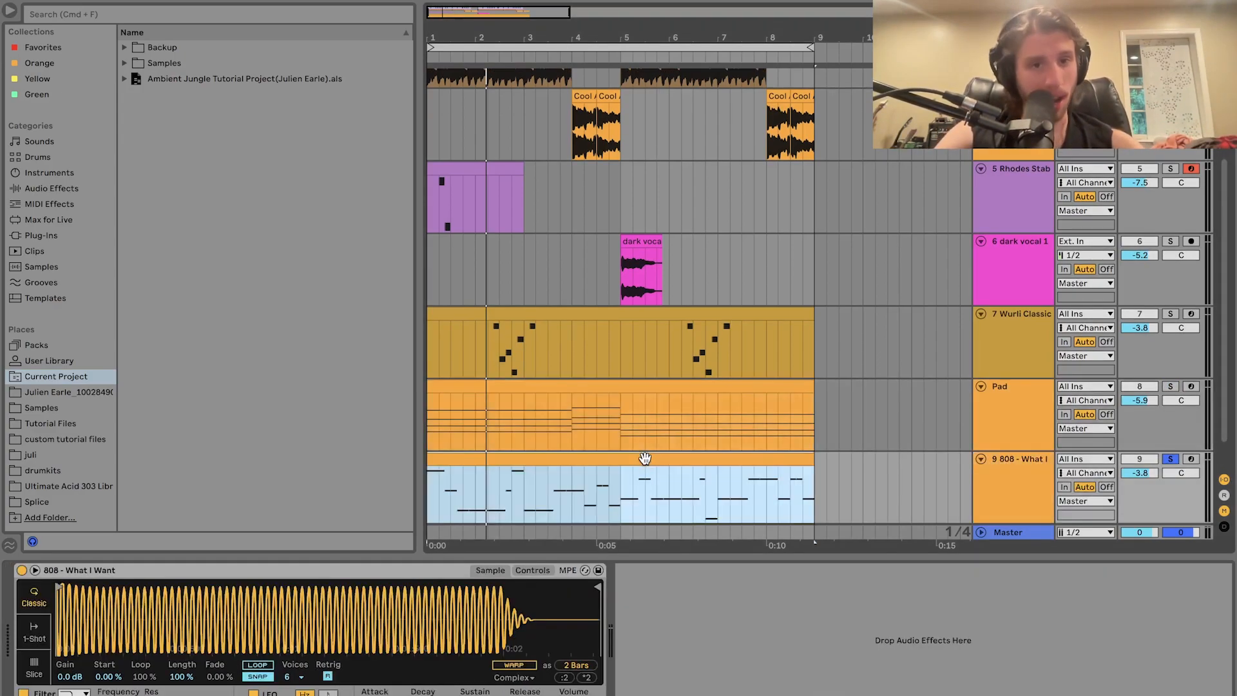
- Play the soloed 808 and open its bass clip in the note editor
key(space)
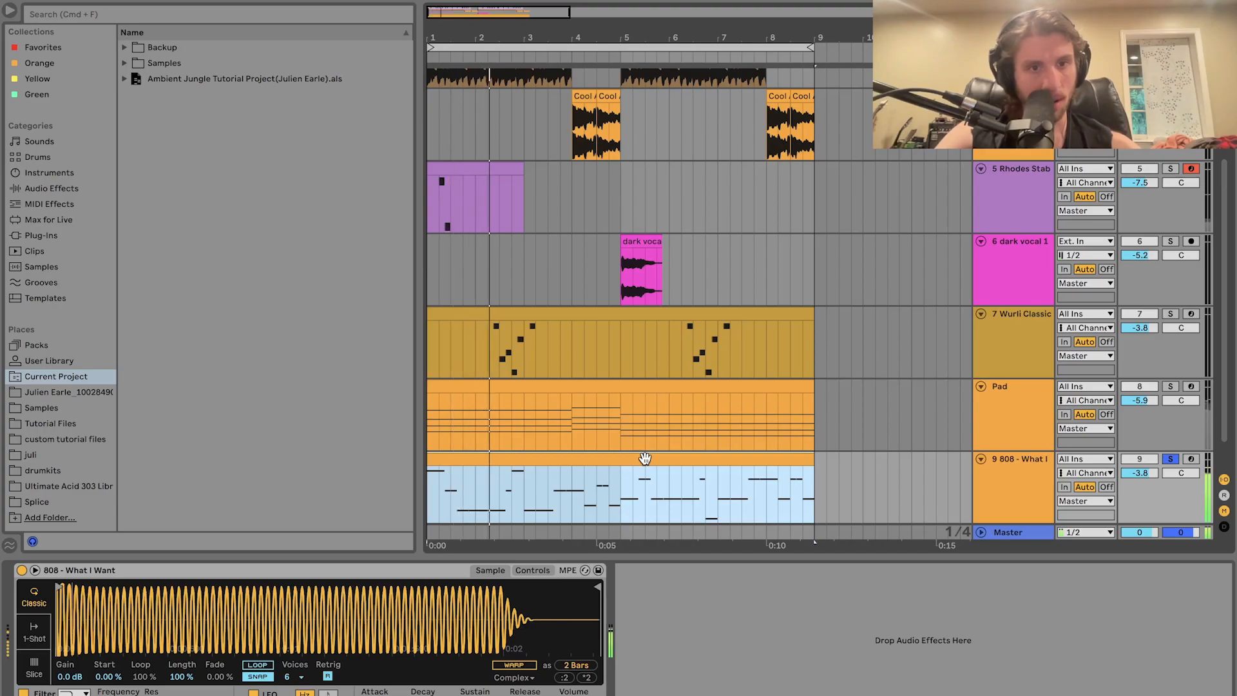
double_click(645, 458)
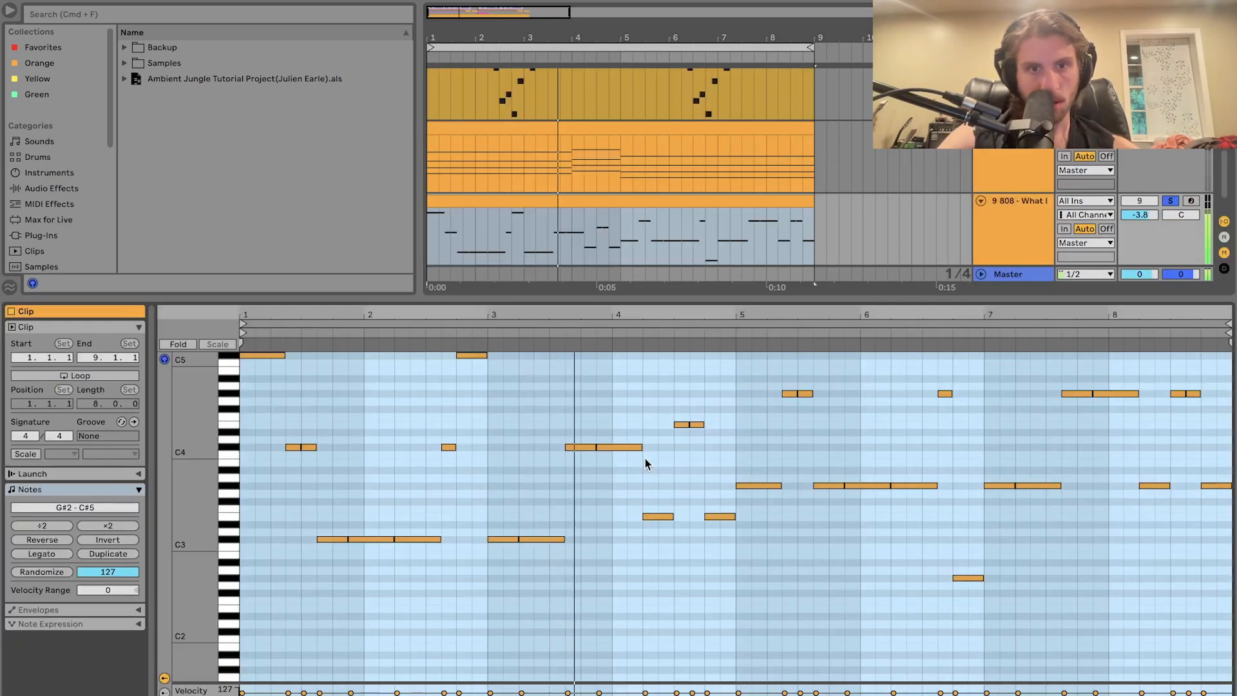
click(637, 467)
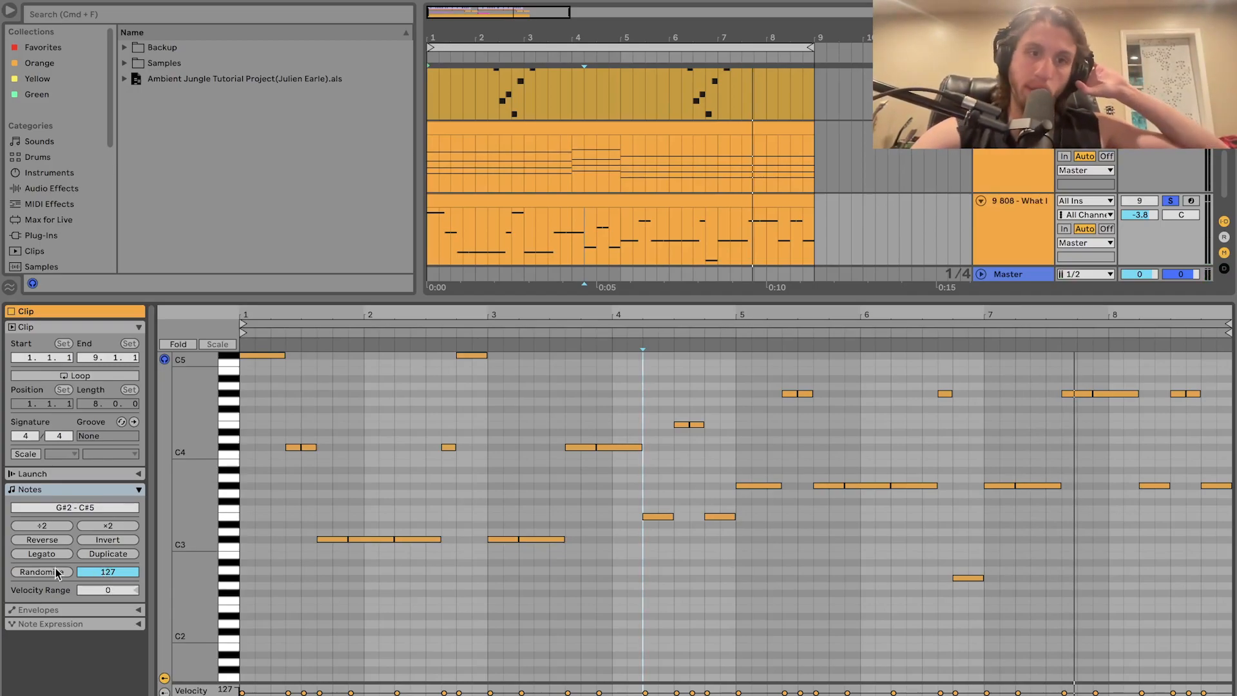
- Highlight the bass line's C#3, E3 and G#3 notes in turn, ending with all G#3 notes from bar 5 onward
mouse_move(287, 503)
mouse_down()
mouse_move(340, 538)
mouse_move(444, 553)
mouse_up()
click(604, 516)
drag(605, 516, 673, 525)
drag(777, 450, 764, 503)
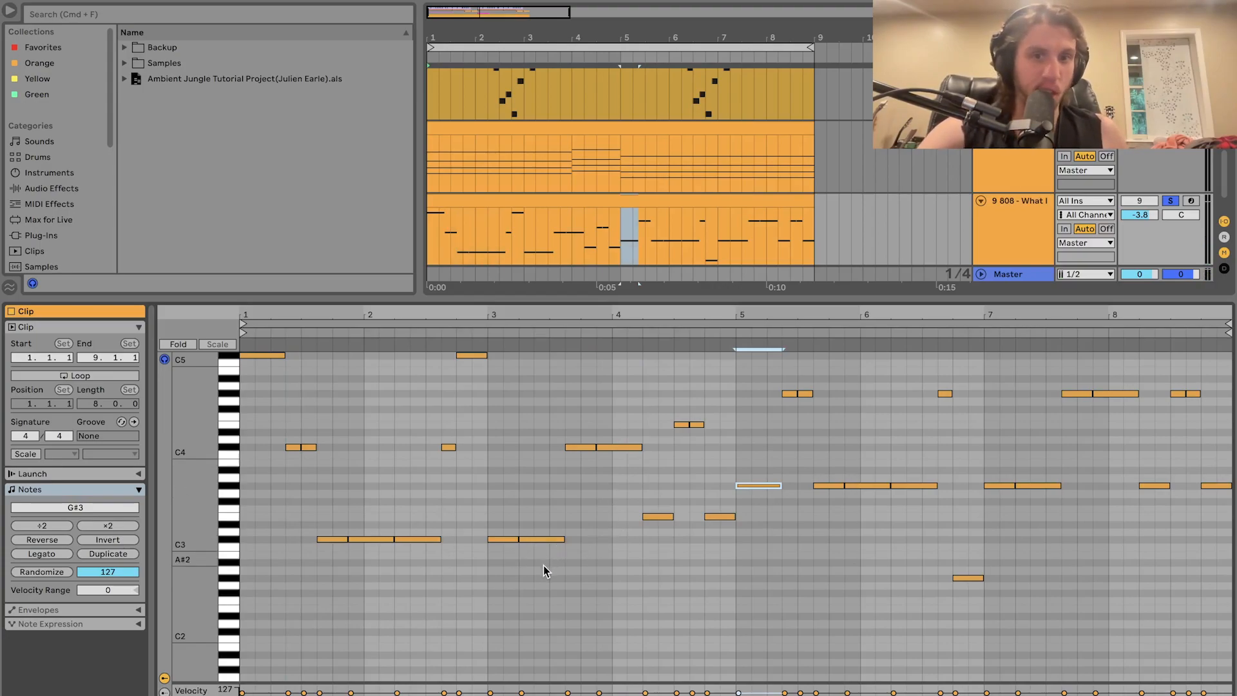
drag(544, 565, 746, 484)
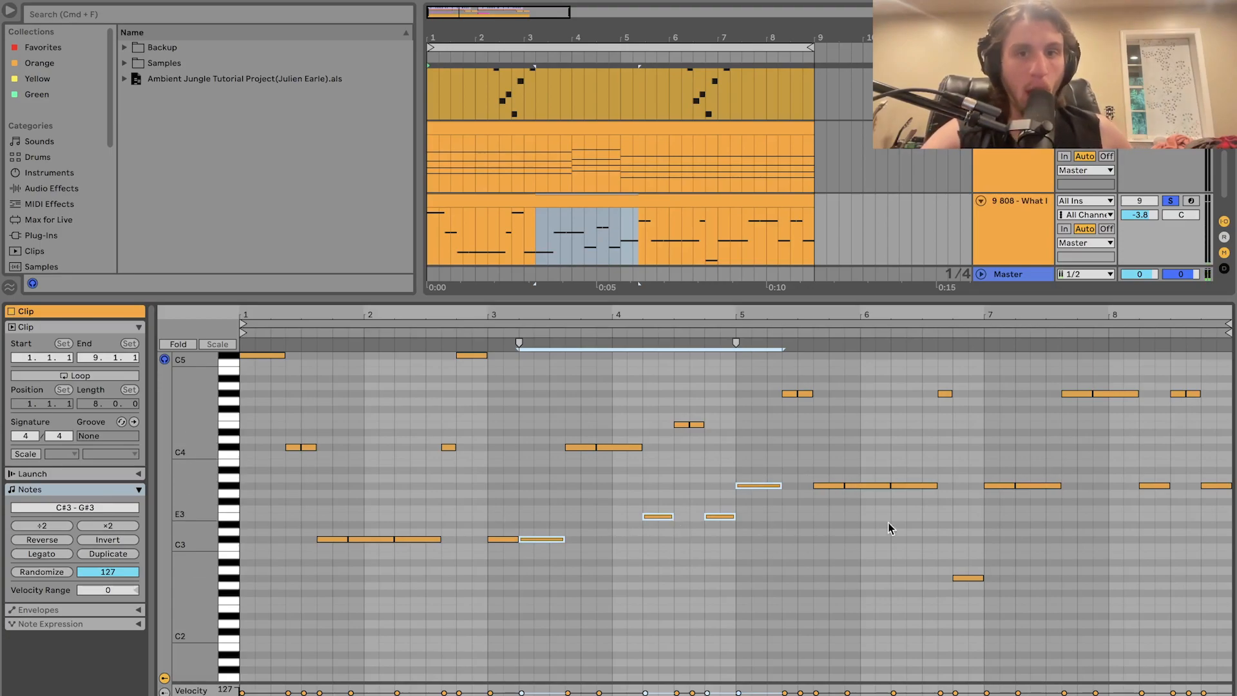
drag(761, 501, 1232, 490)
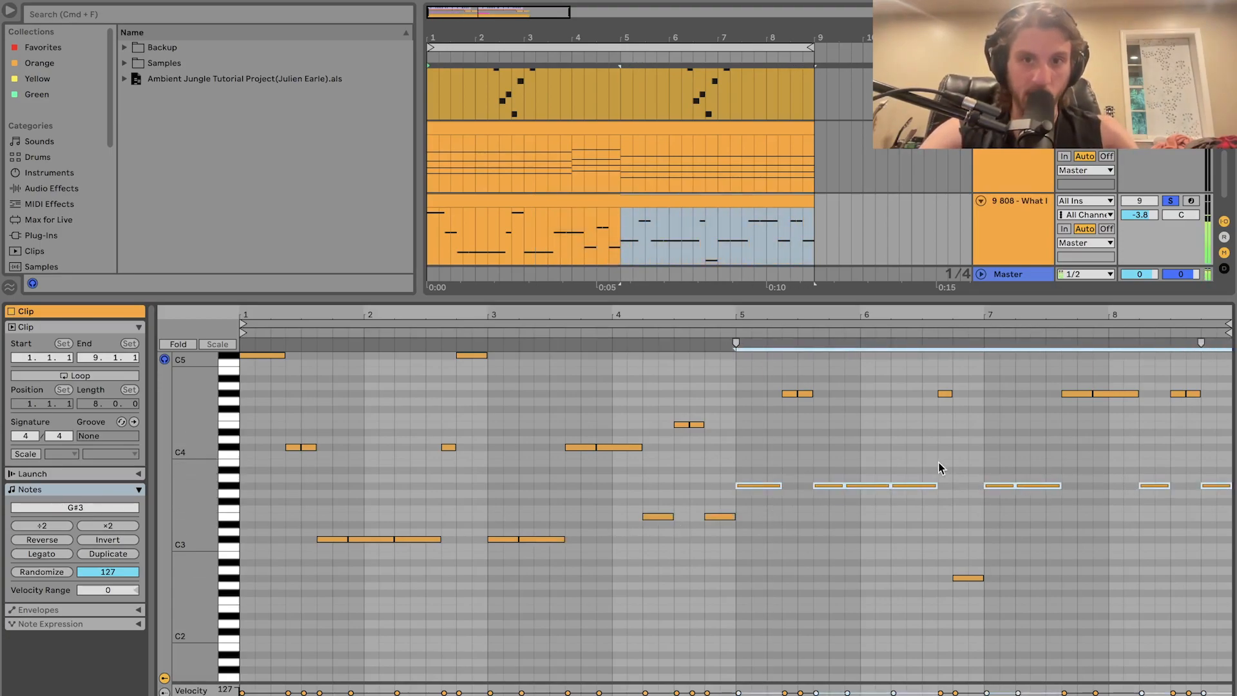
- Play the bass line, show the 808's instrument, and audition the 808 together with the Effect Break track
key(space)
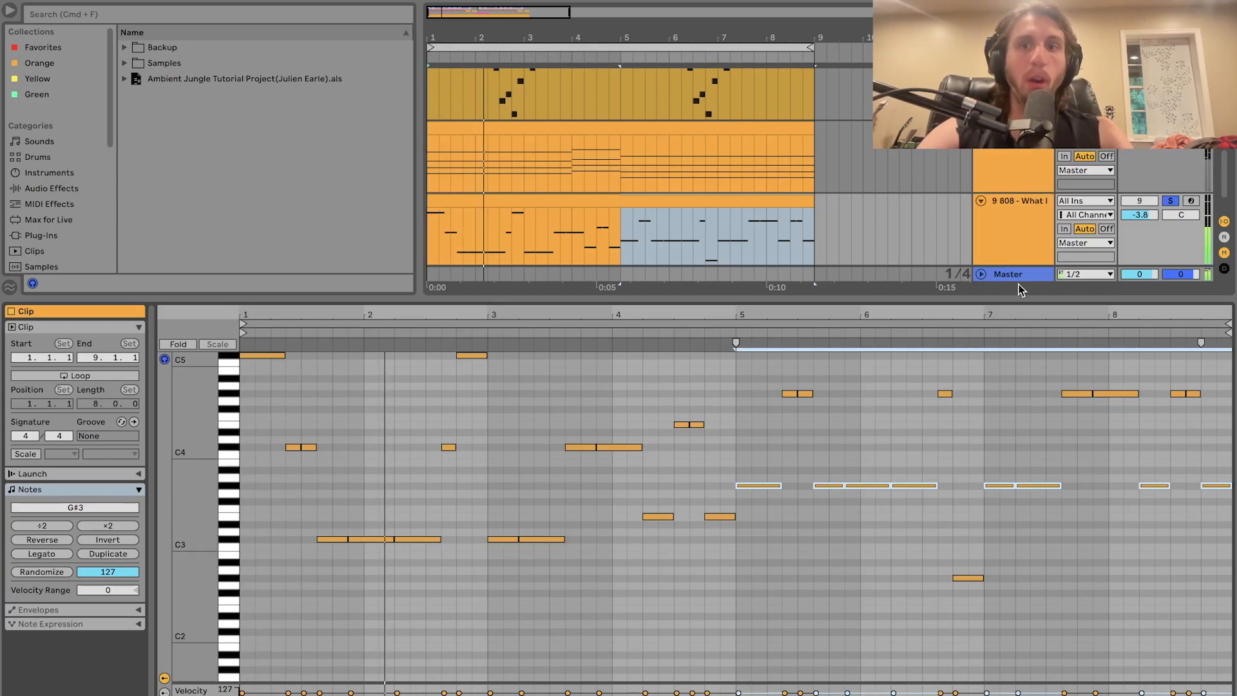
click(1016, 238)
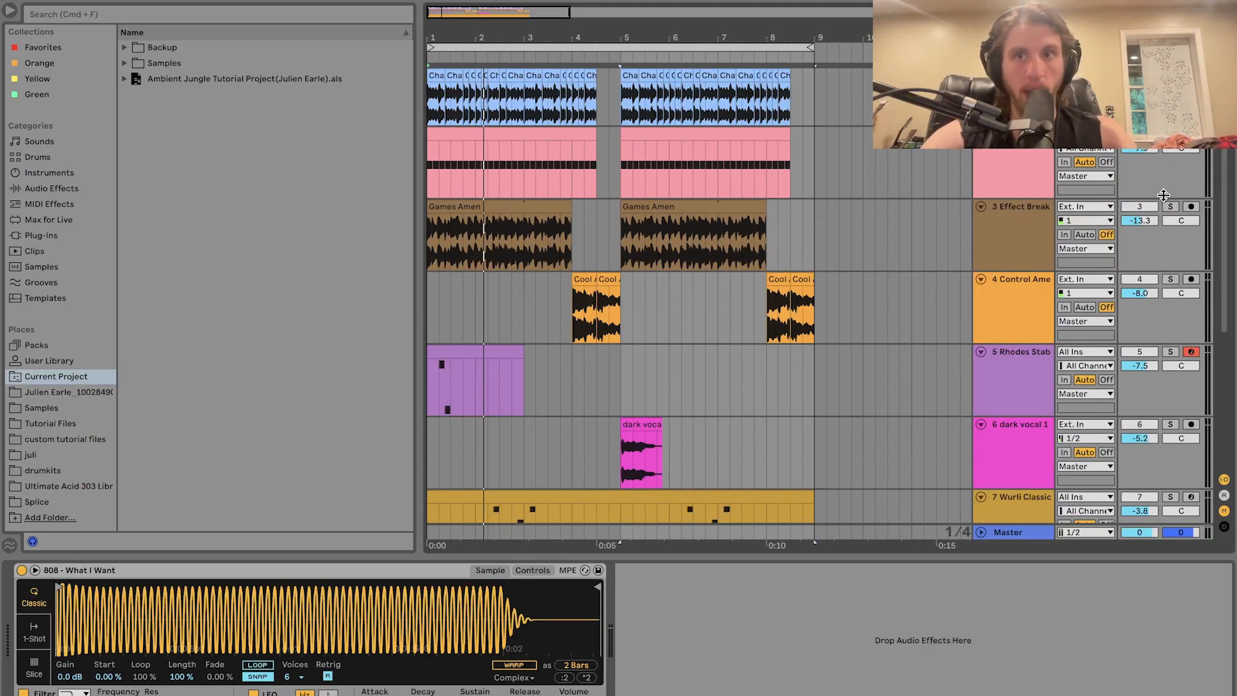
scroll(841, 332, down, 3)
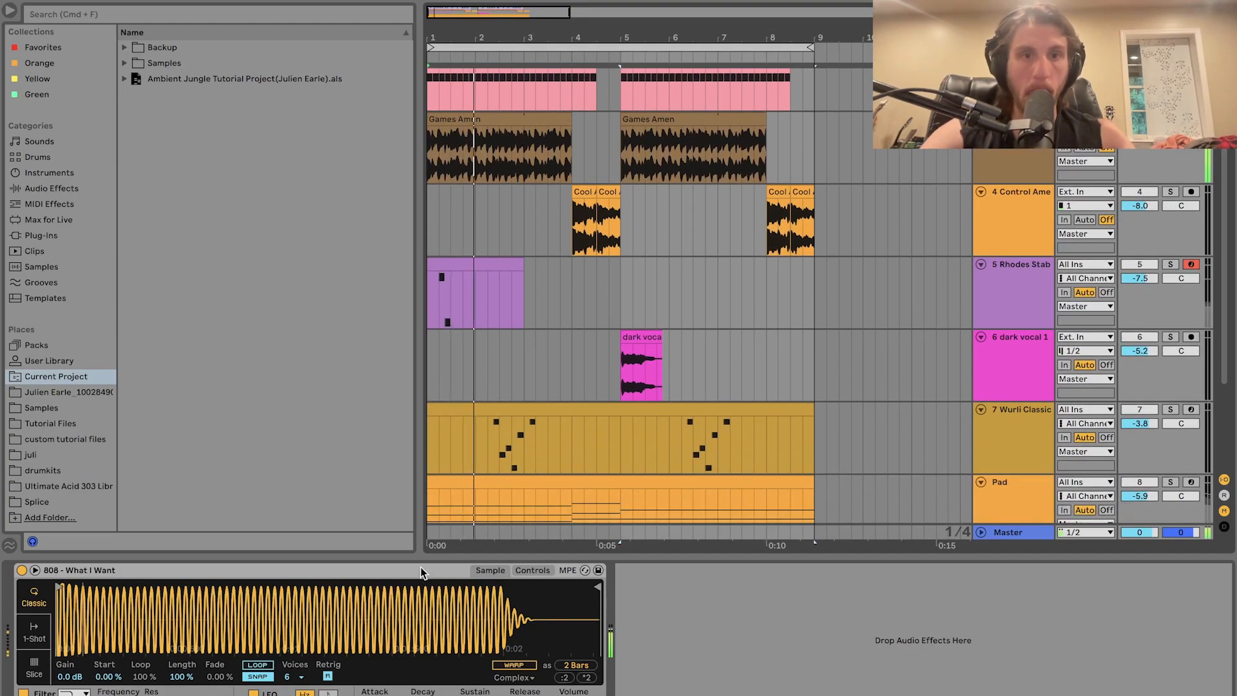
scroll(841, 332, up, 3)
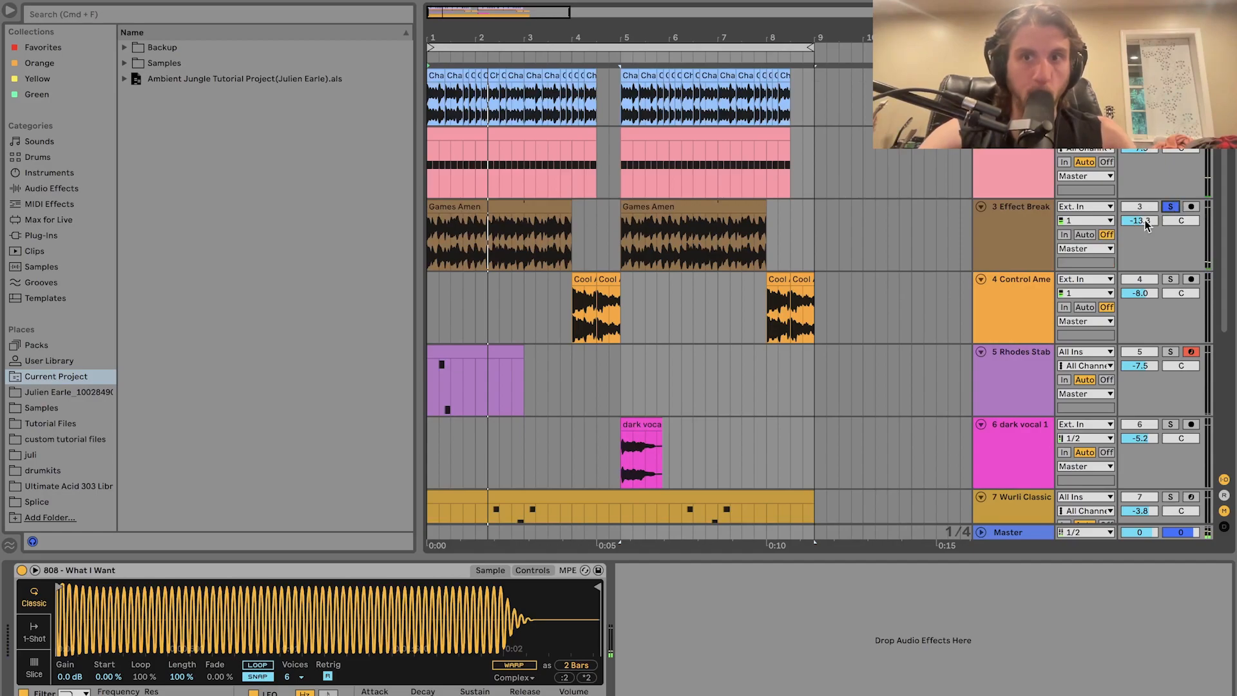
scroll(1063, 250, down, 8)
- Reopen the 808 clip in the note editor, play its opening, and select the first C#4 note
double_click(570, 430)
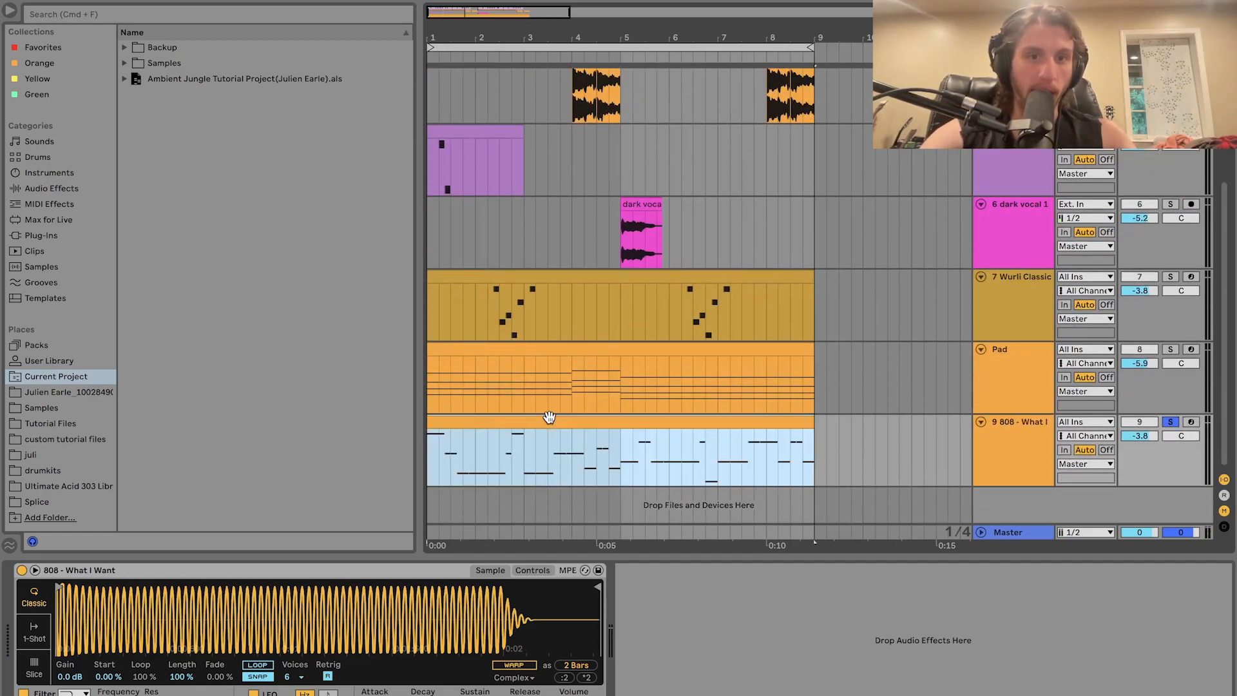
key(space)
key(space)
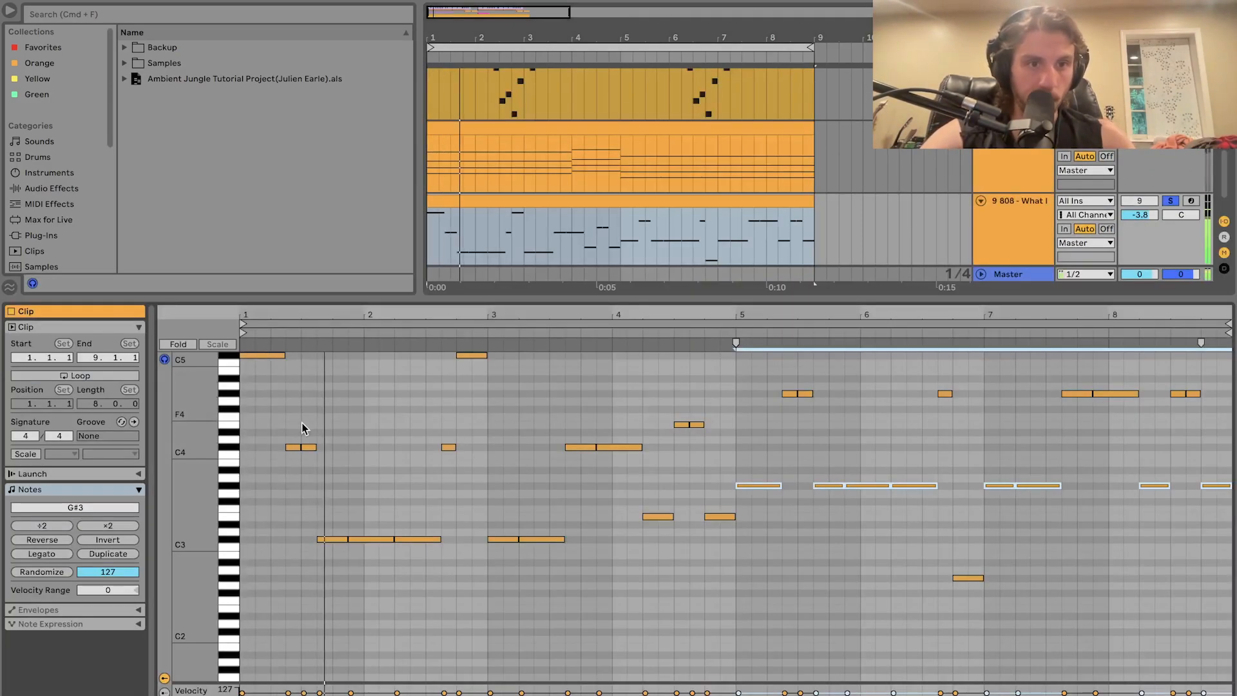
key(space)
click(293, 447)
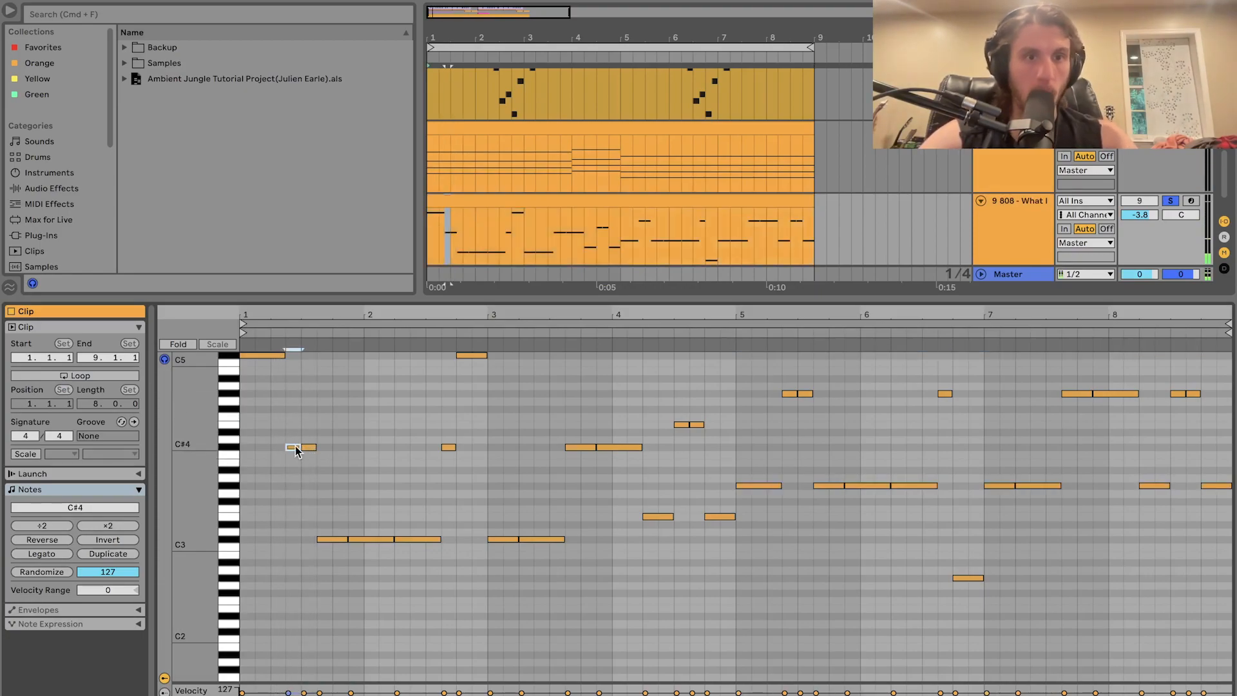
- Set the playback start at the first C#4 note in the 808 clip and play that spot repeatedly
scroll(465, 231, up, 5)
scroll(465, 230, down, 2)
click(465, 230)
click(462, 214)
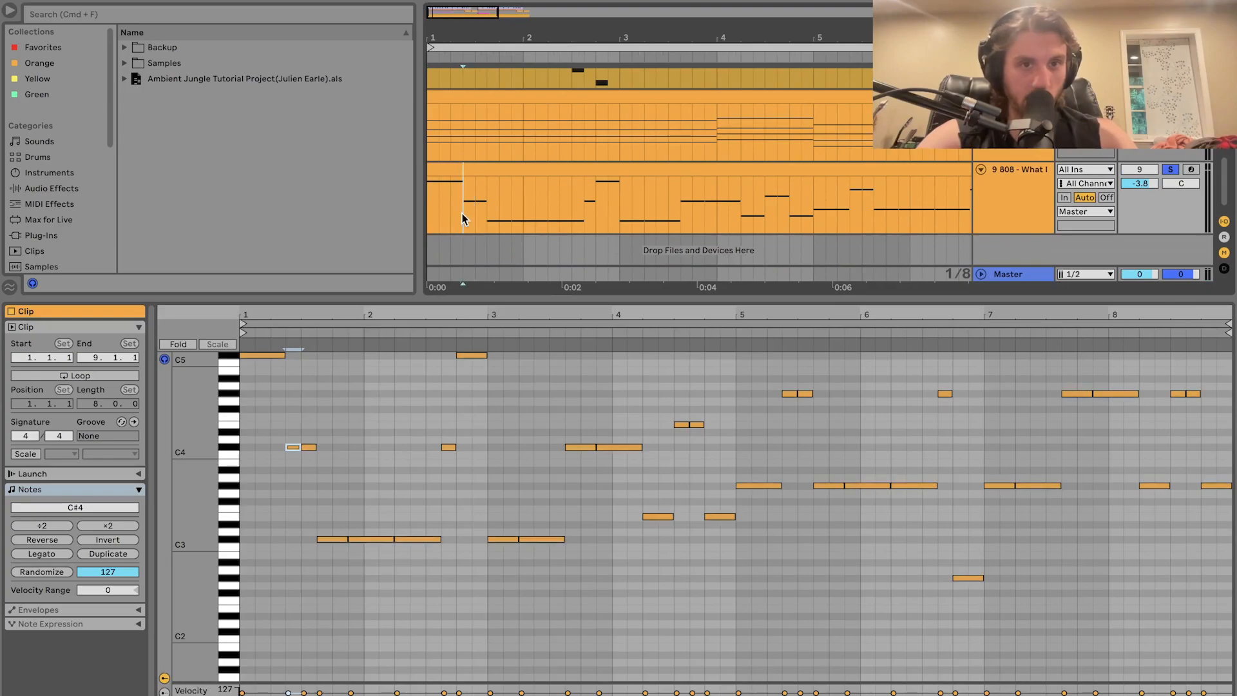
key(space)
key(space)
key(space)
key(space)
key(space)
key(space)
key(space)
key(space)
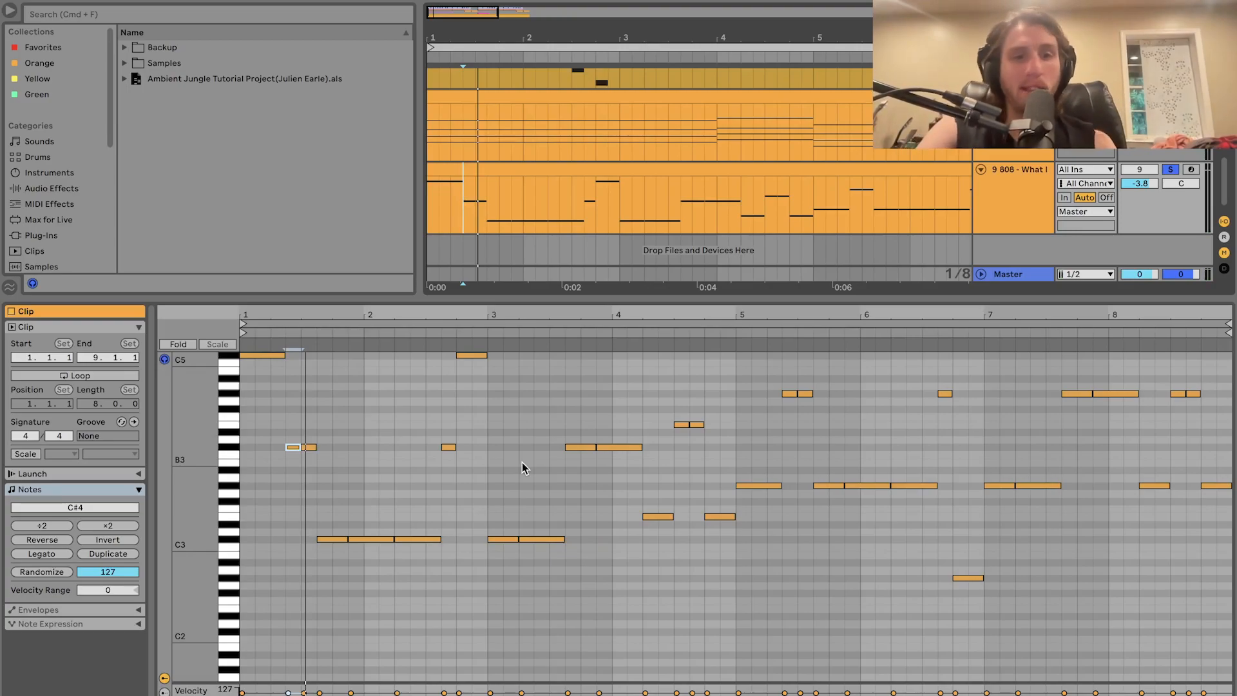
- Show the whole arrangement with the 808's instrument, and play the soloed drum breaks without the 808
click(630, 174)
click(1038, 202)
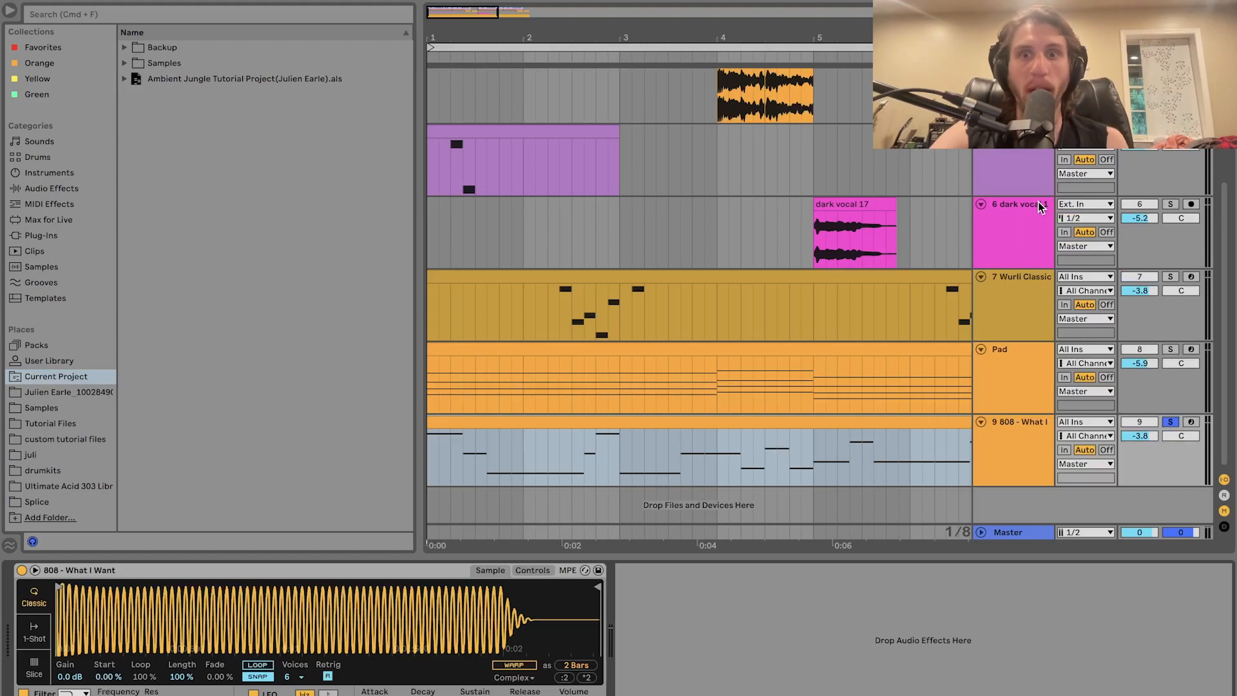
mouse_move(648, 39)
mouse_down()
mouse_move(599, 32)
mouse_move(652, 39)
mouse_up()
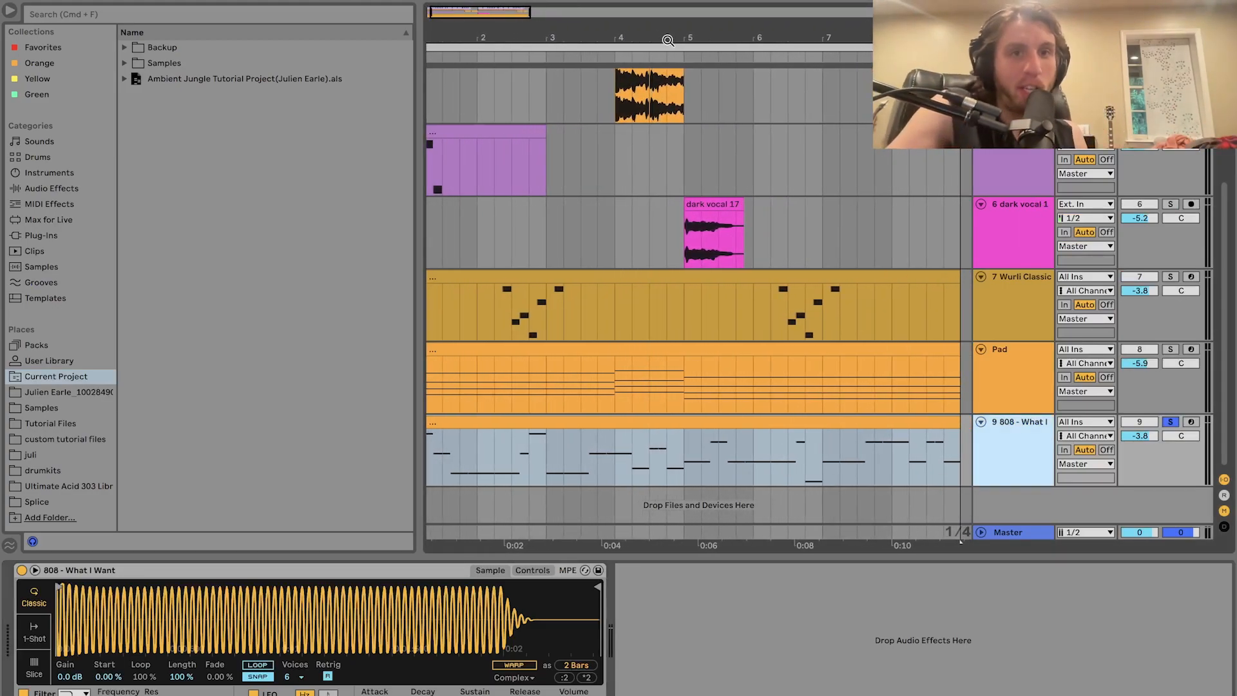
key(minus)
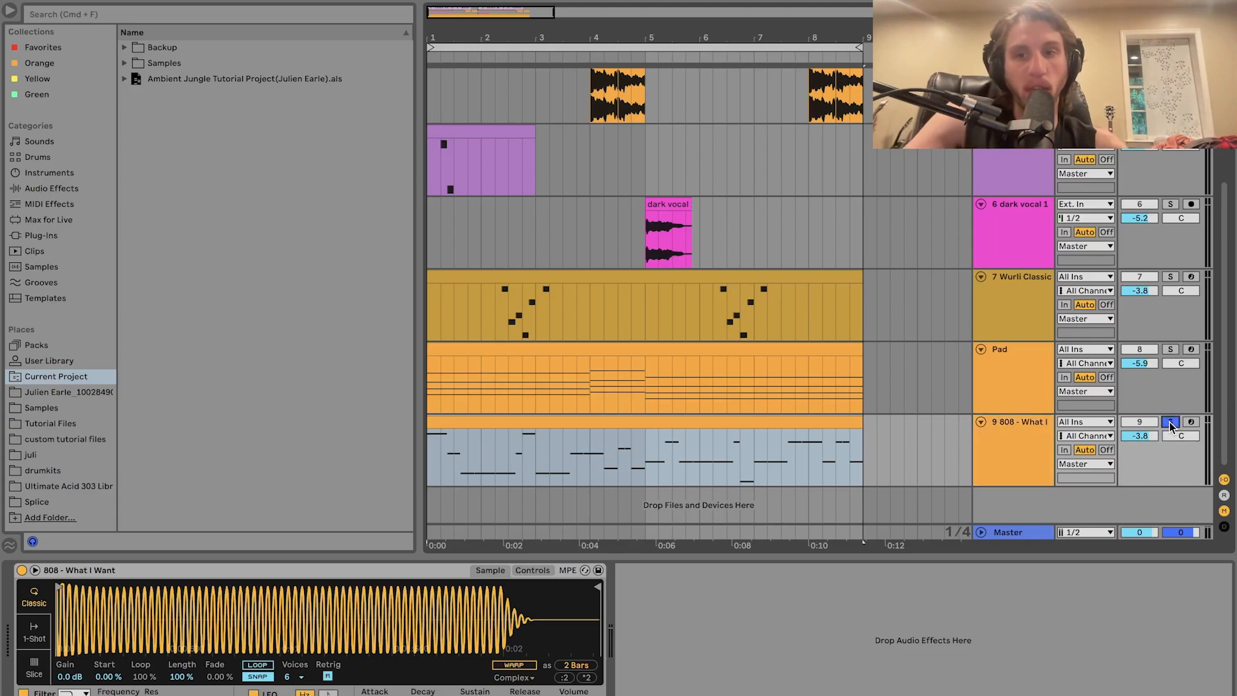
scroll(988, 155, up, 5)
key(space)
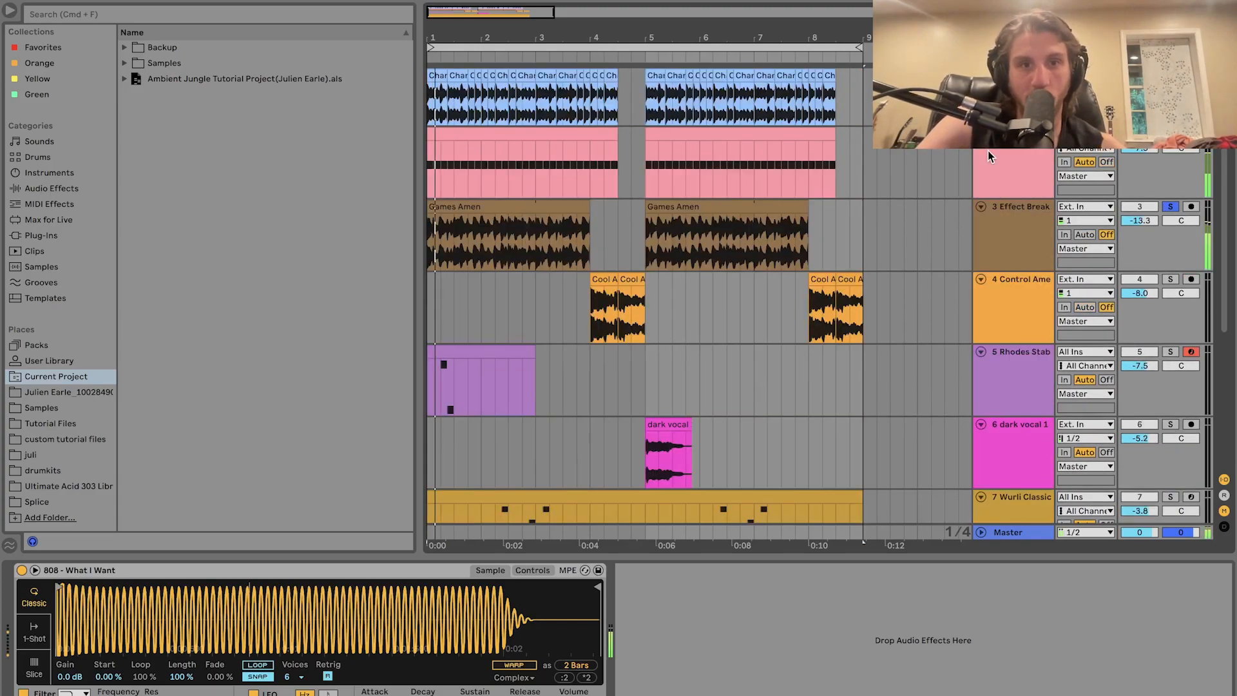
scroll(988, 149, down, 2)
scroll(988, 150, down, 2)
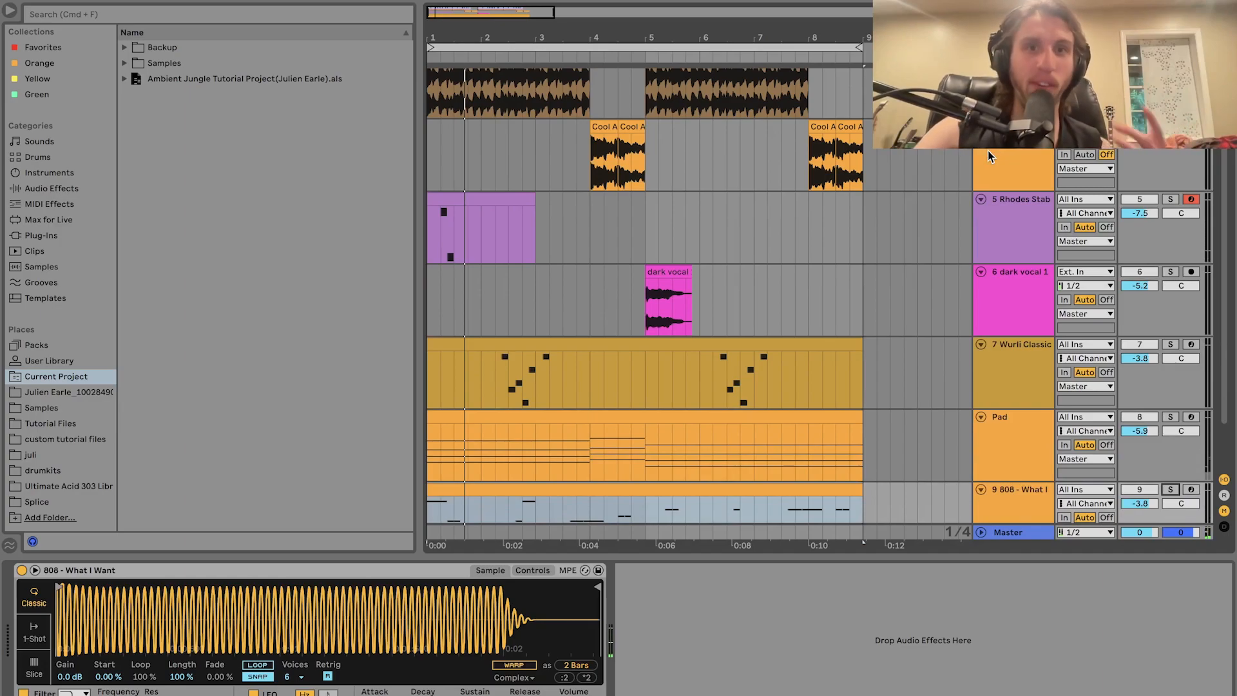
- Solo and play the 808 again, open its clip in the note editor, and select the opening C#5 note
scroll(988, 149, down, 2)
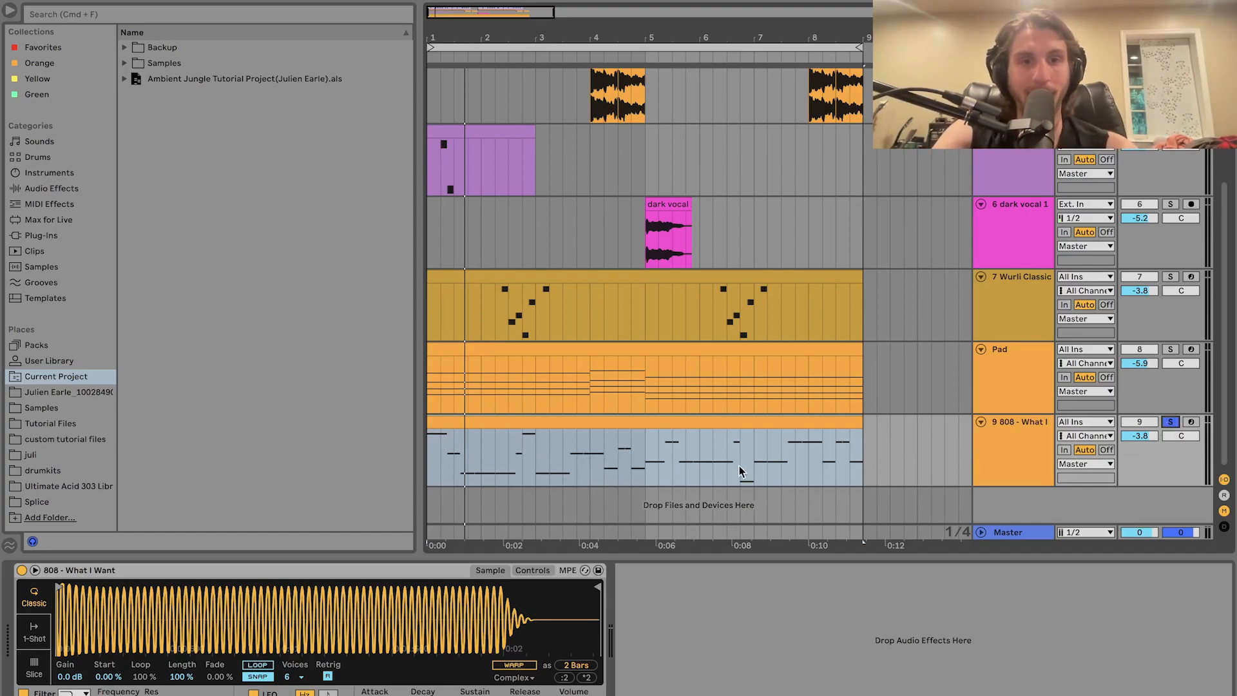
key(space)
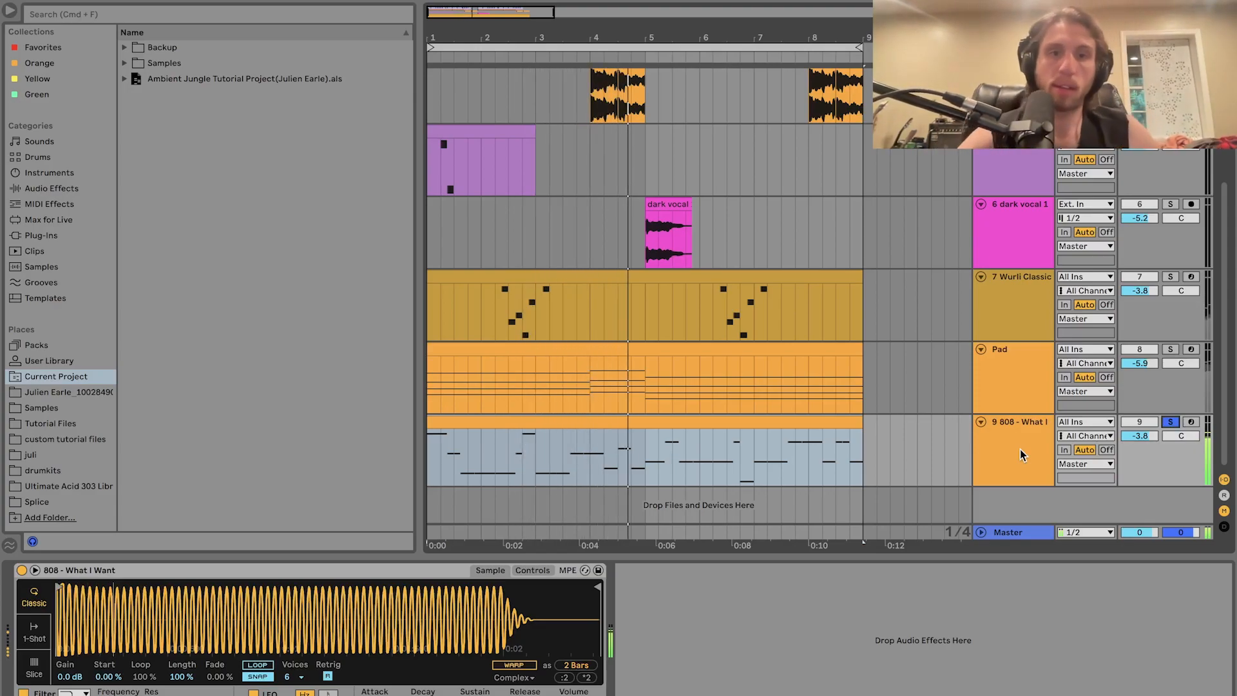
double_click(785, 426)
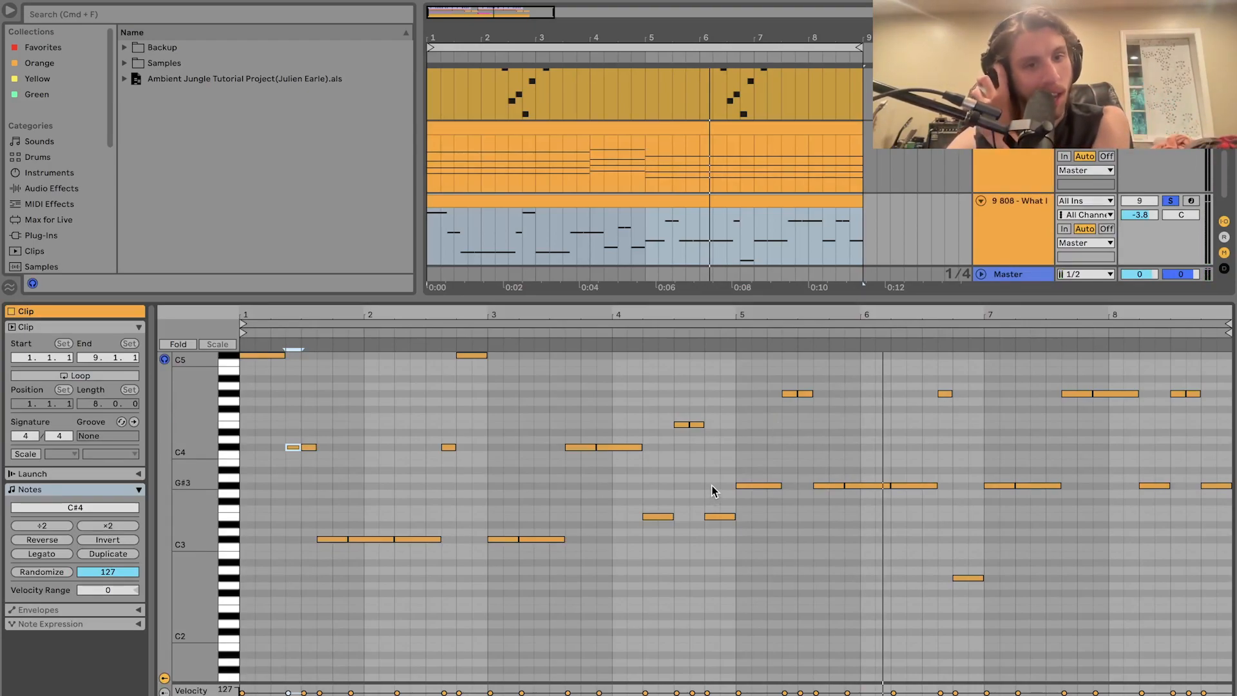
click(285, 395)
click(265, 356)
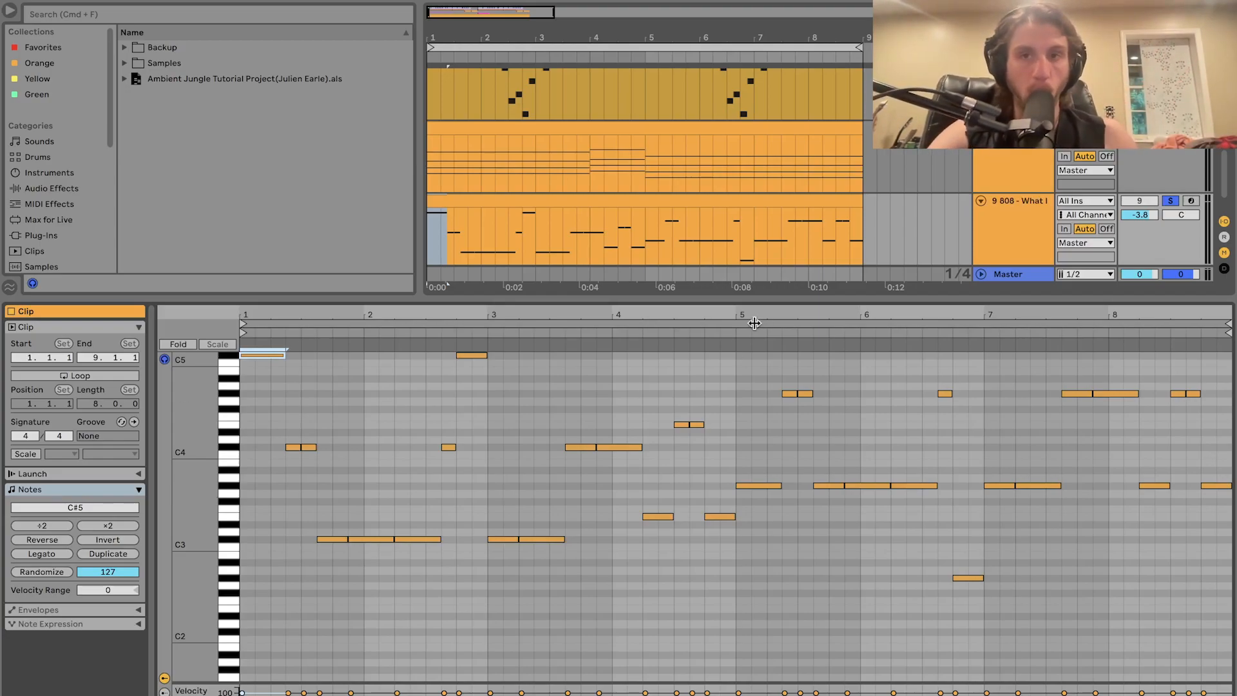
- Stop playback, show the 808's instrument, turn off the track's solo, and arm it for recording
key(space)
click(1034, 210)
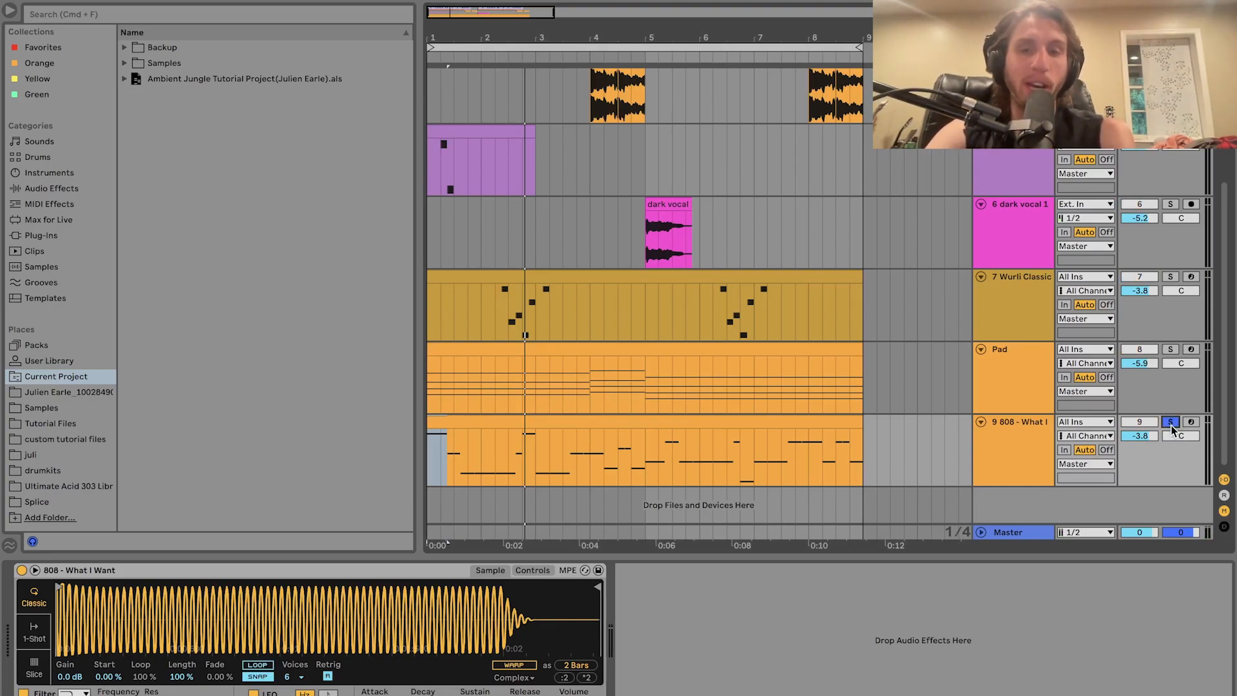
click(1018, 446)
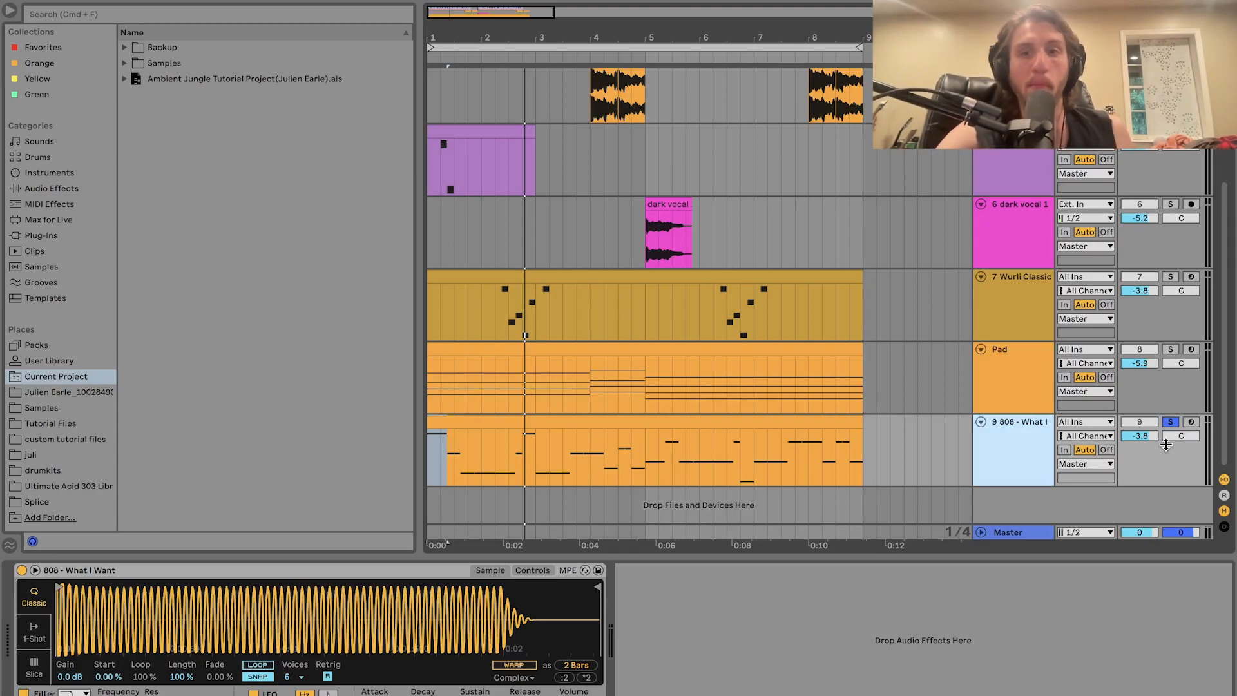
click(1177, 423)
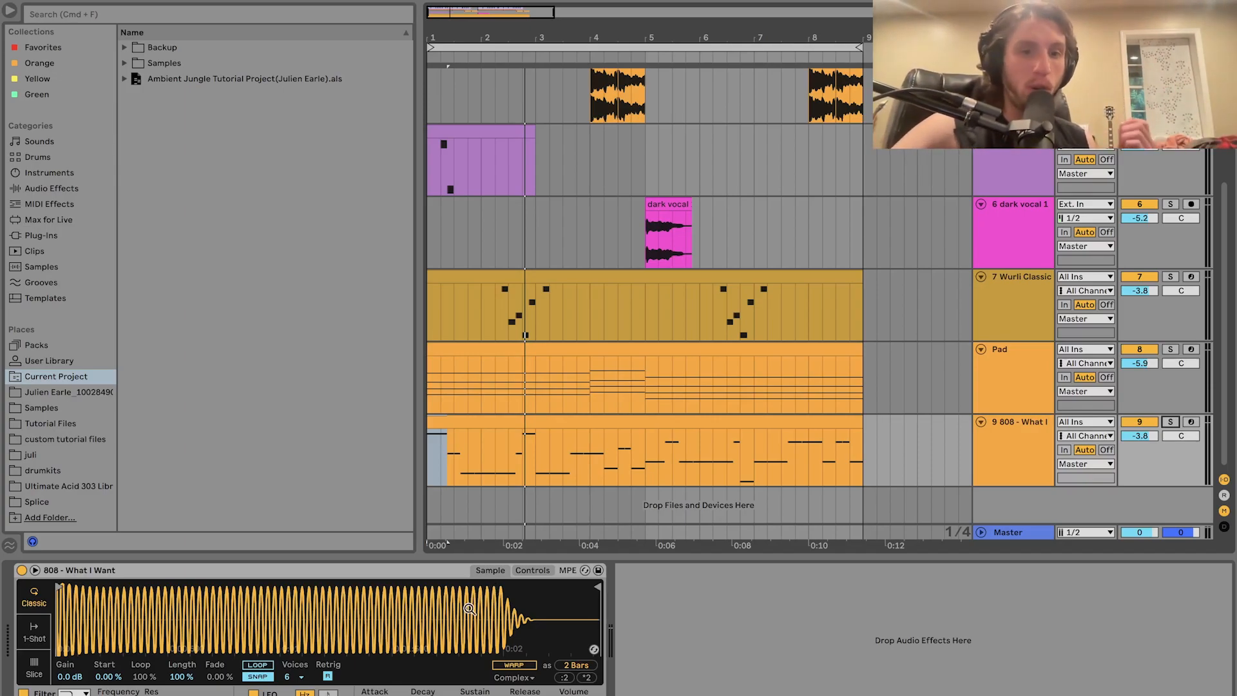
click(1191, 422)
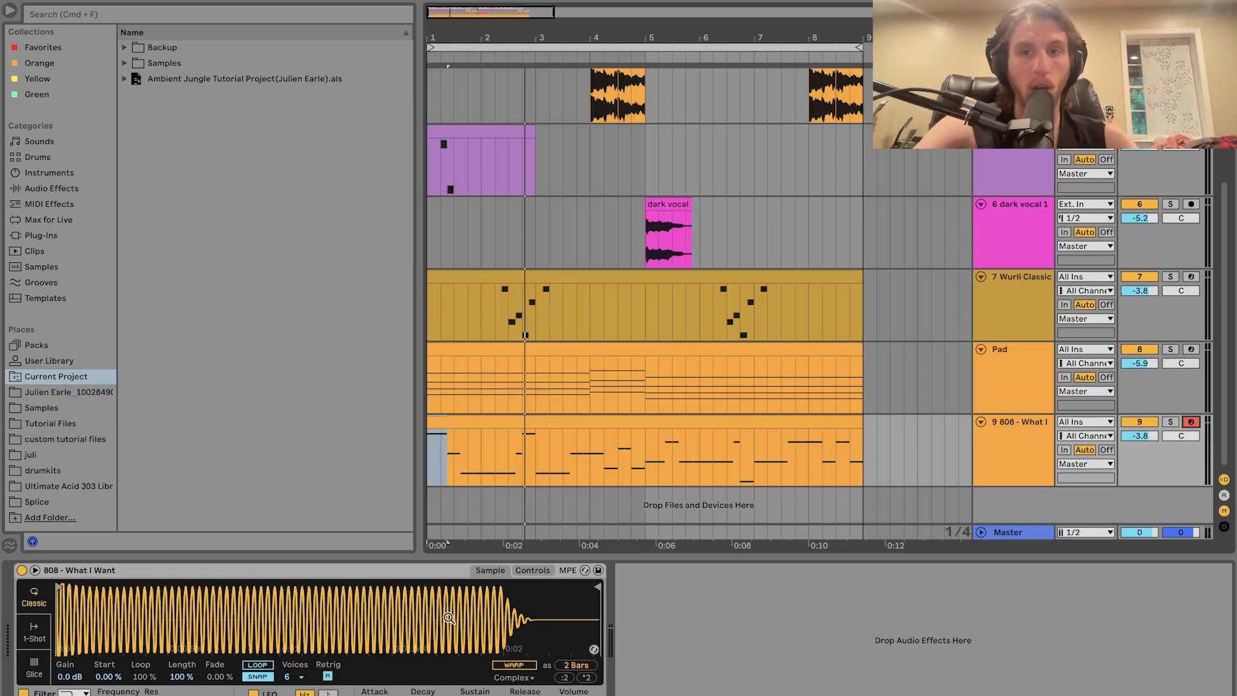
- Play the full mix with no track soloed and look over the arrangement's tracks
key(space)
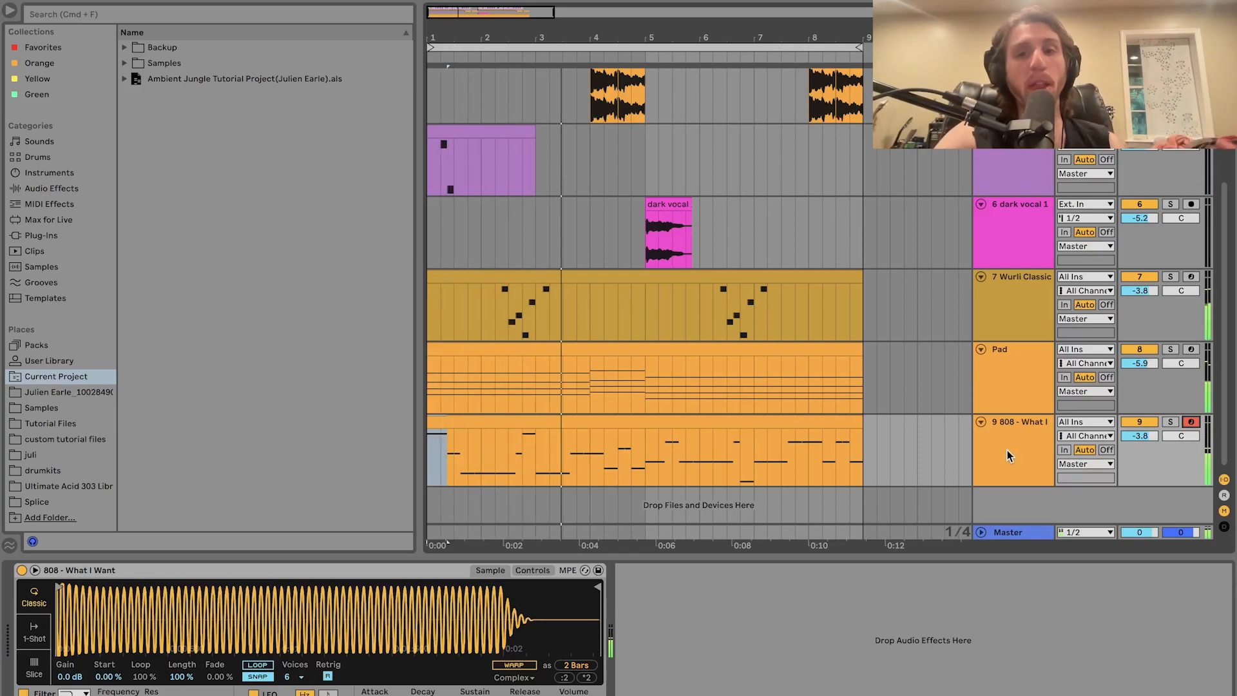
scroll(1007, 450, up, 5)
scroll(1007, 450, down, 5)
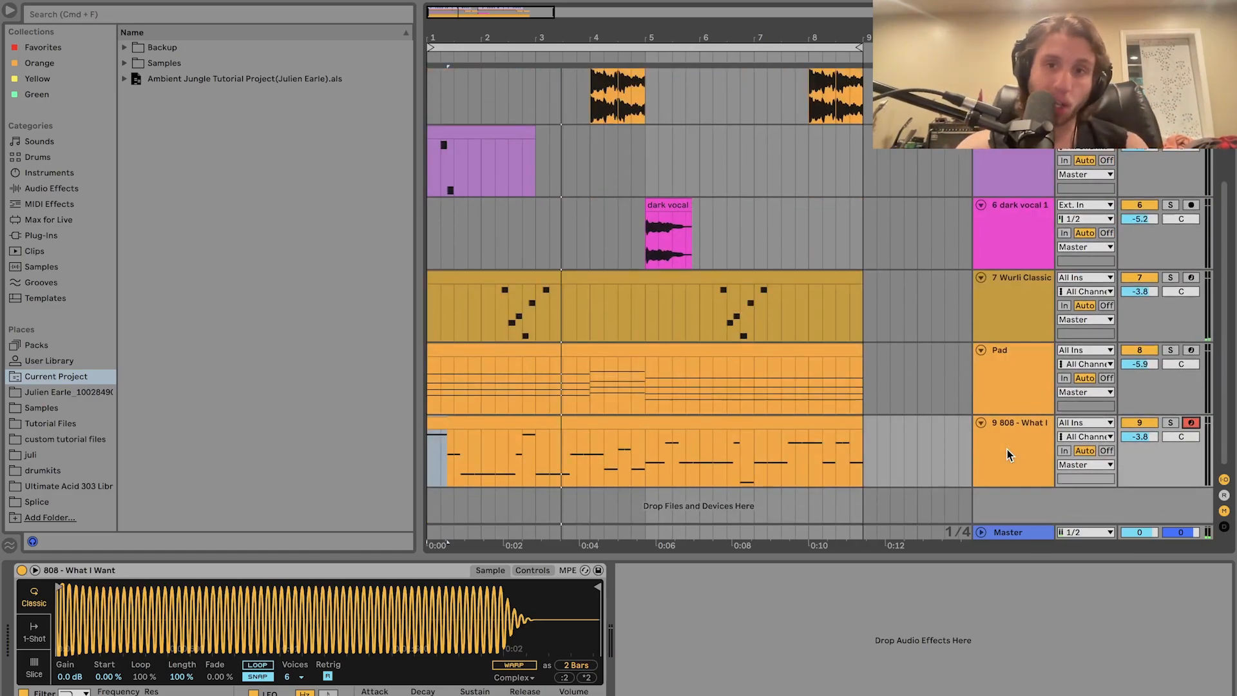
scroll(1007, 450, up, 5)
- Solo the drum break and play it without the 808
click(1172, 75)
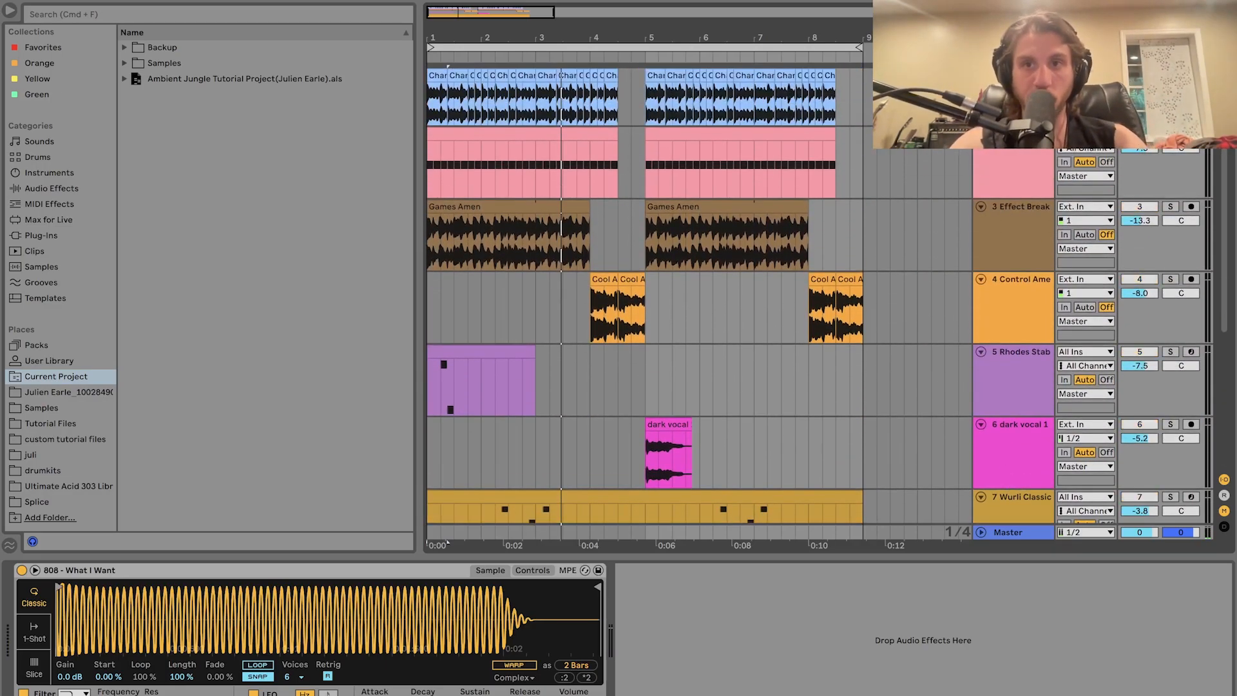
click(1172, 207)
key(space)
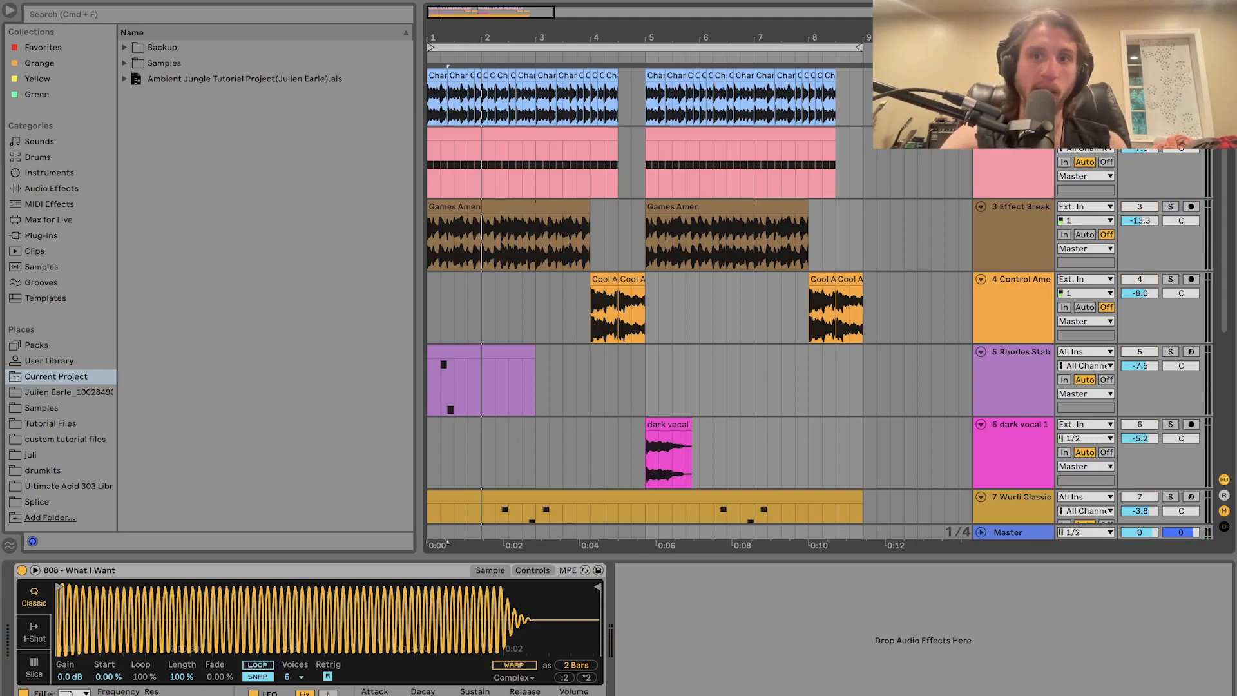
key(space)
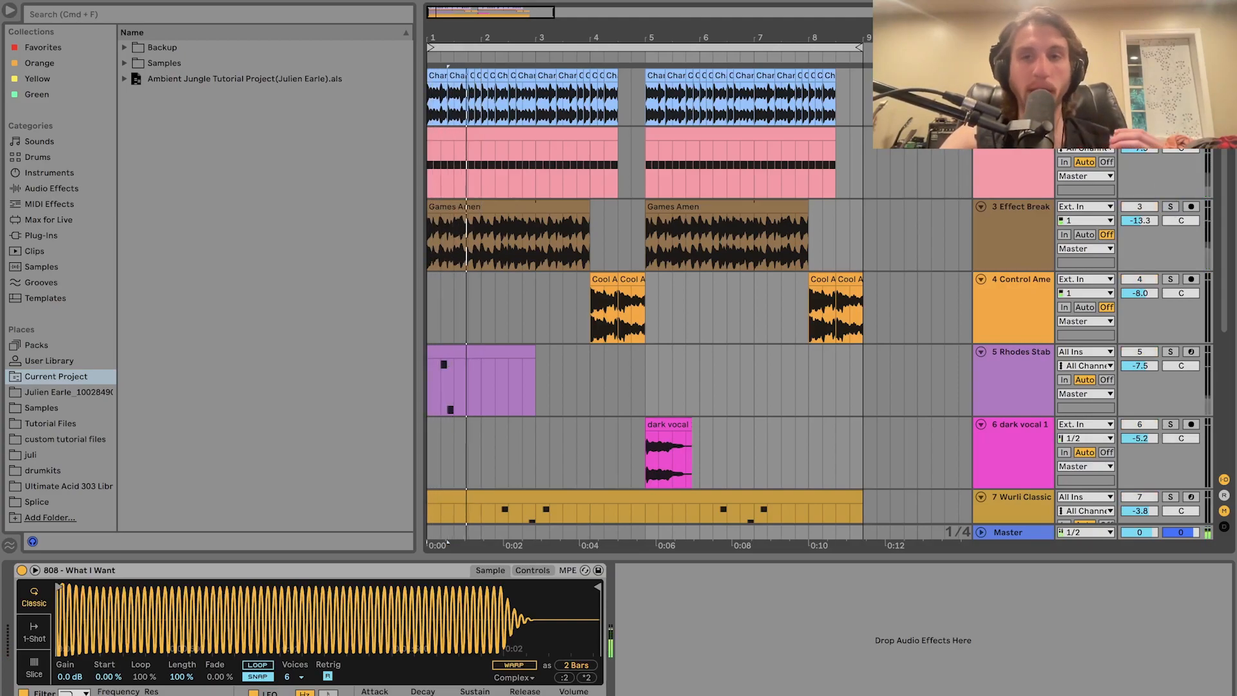
- Solo the 808 track instead of the drums, select it, and play it
scroll(645, 290, down, 10)
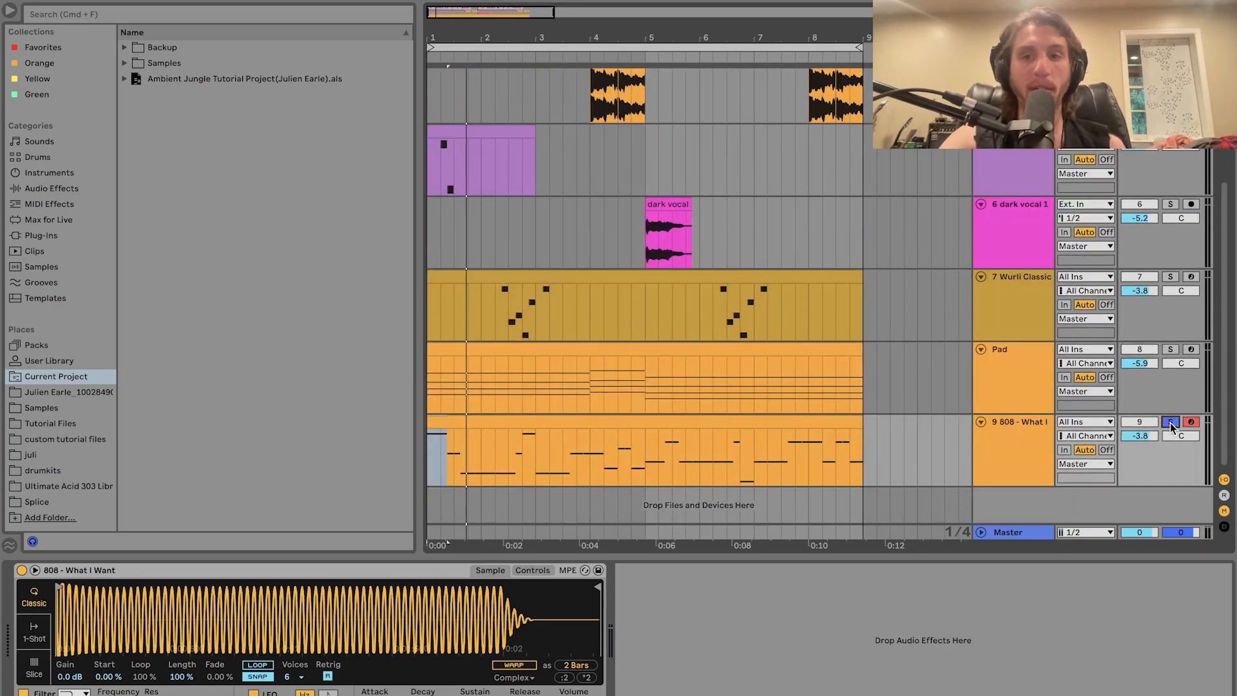
click(1031, 438)
key(space)
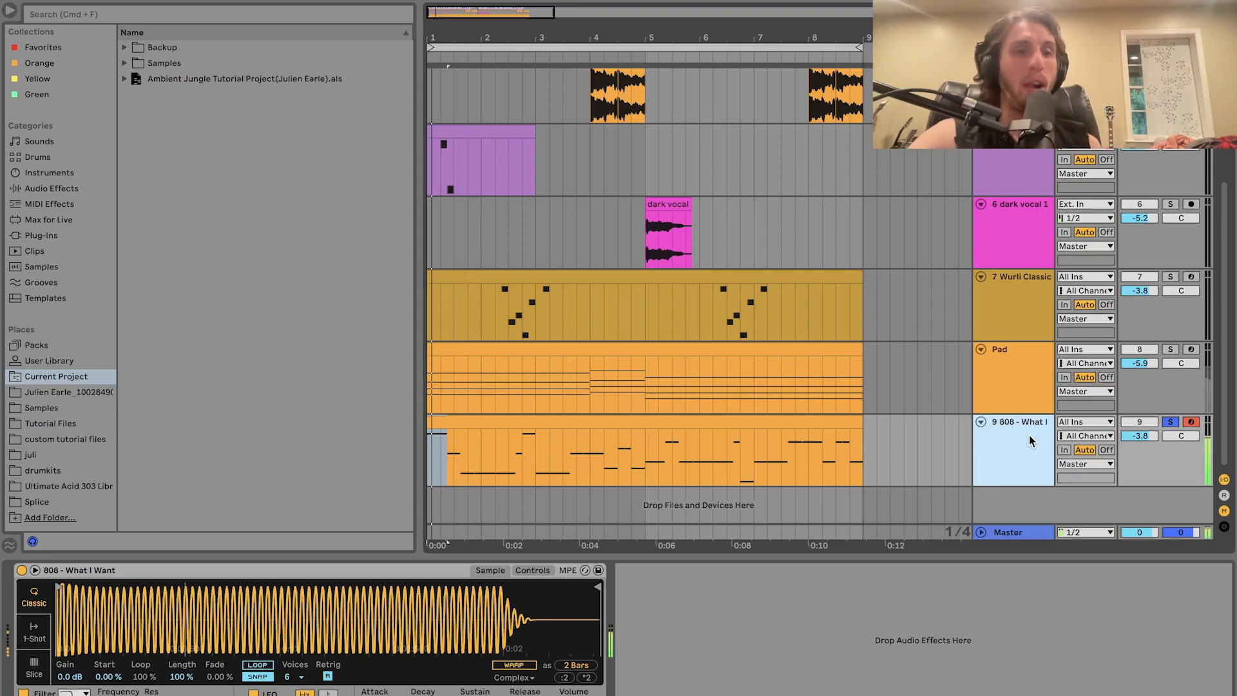
- Stop the 808 playback and solo the Effect Break track in its place to hear the break alone
key(space)
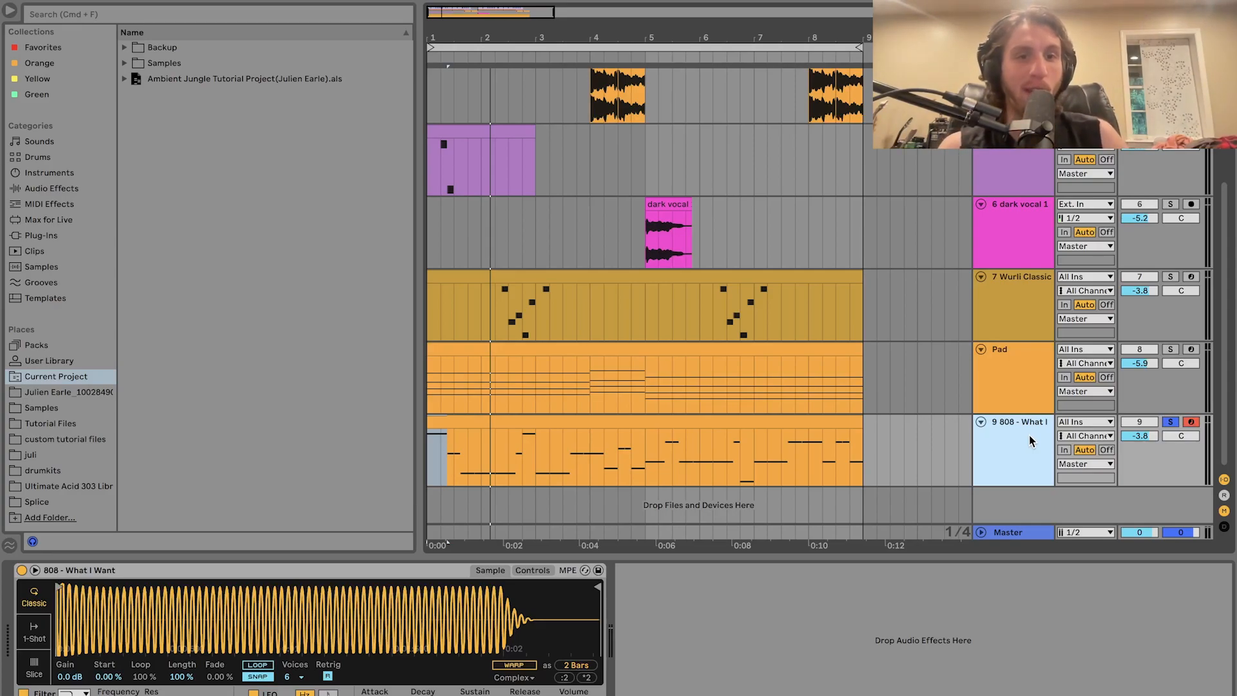
scroll(1030, 436, up, 5)
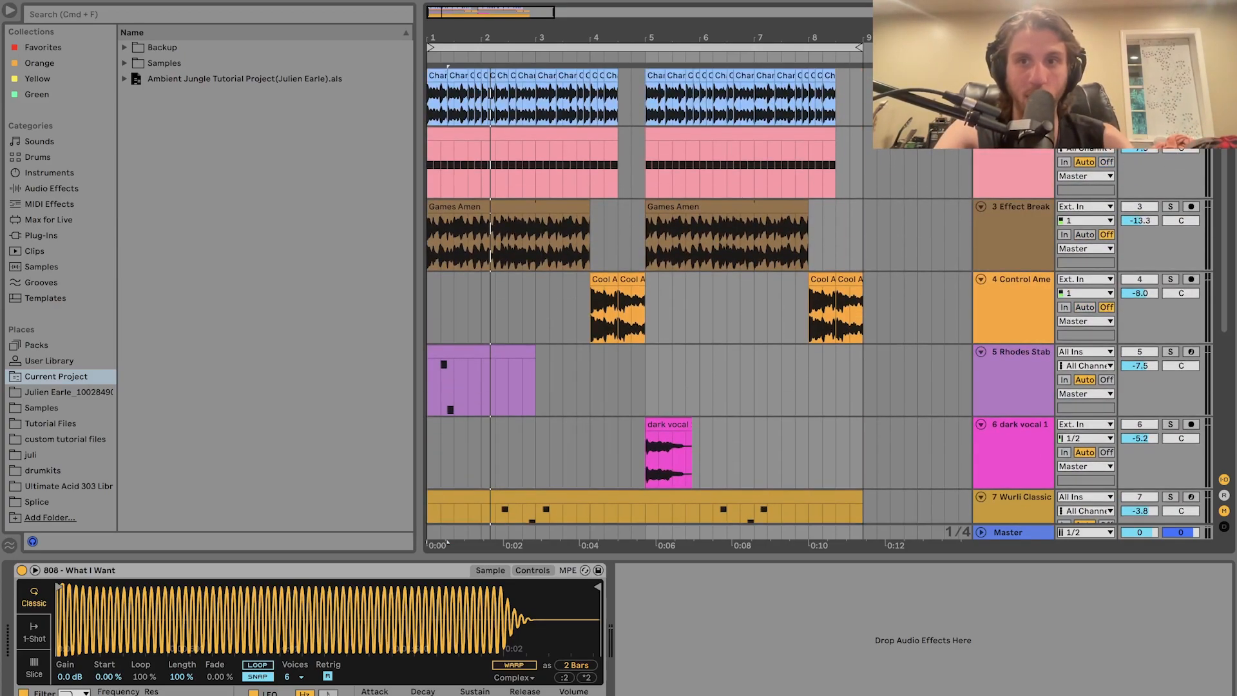
click(1171, 207)
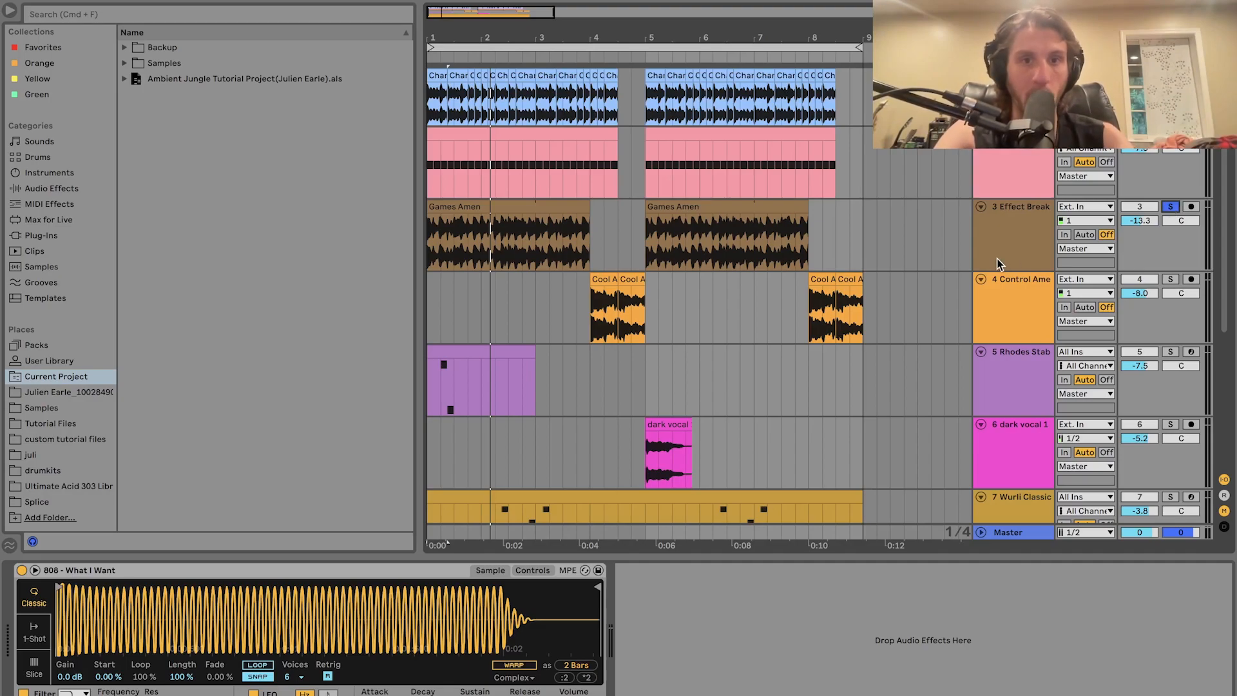
- Switch the solo back to the 808 during playback, and turn it off to hear the full mix
scroll(996, 257, down, 5)
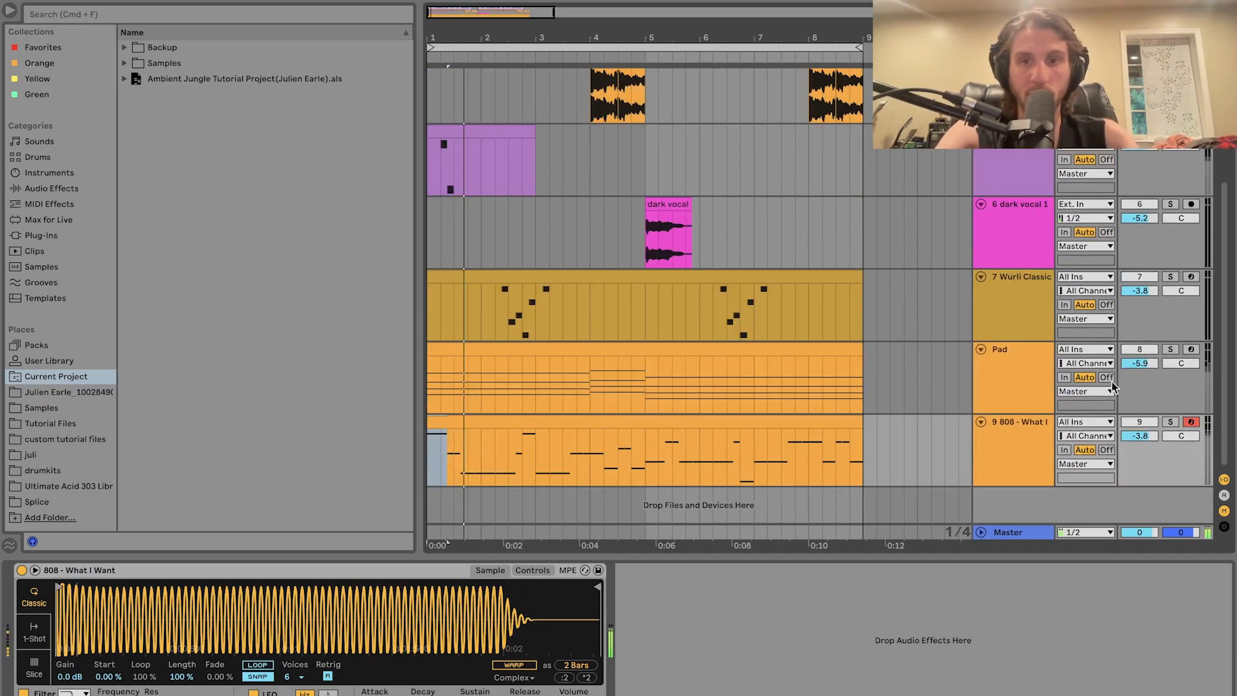
click(1172, 422)
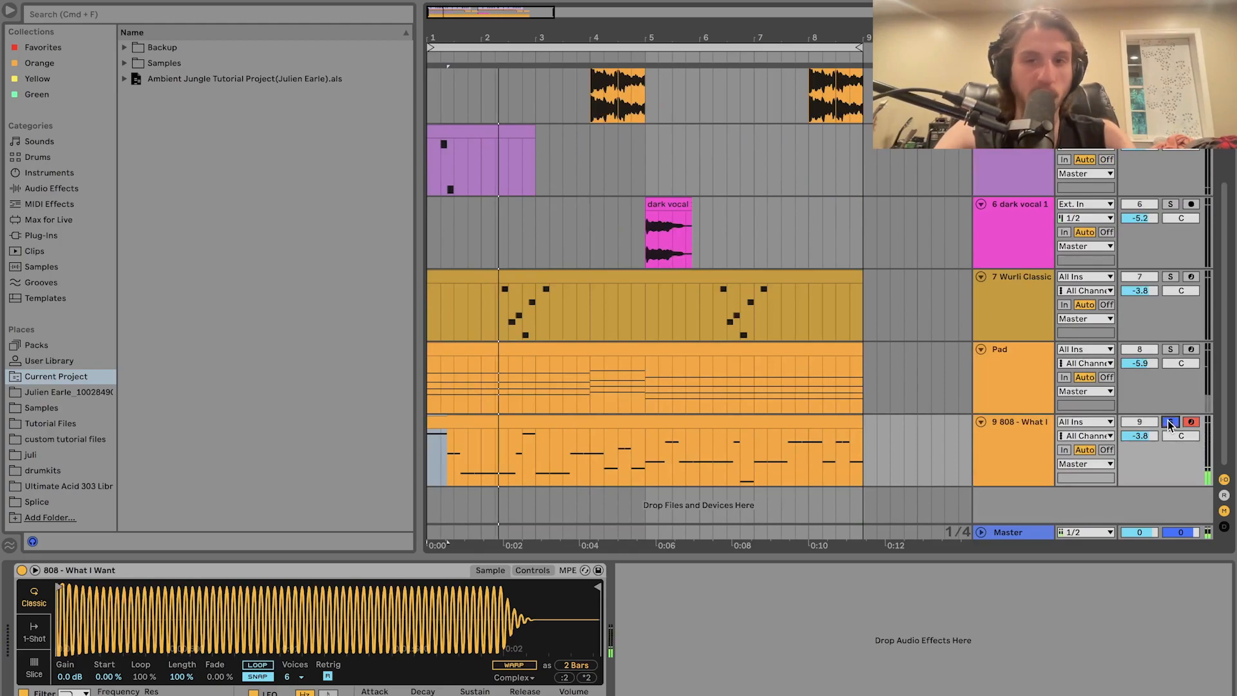
click(1171, 423)
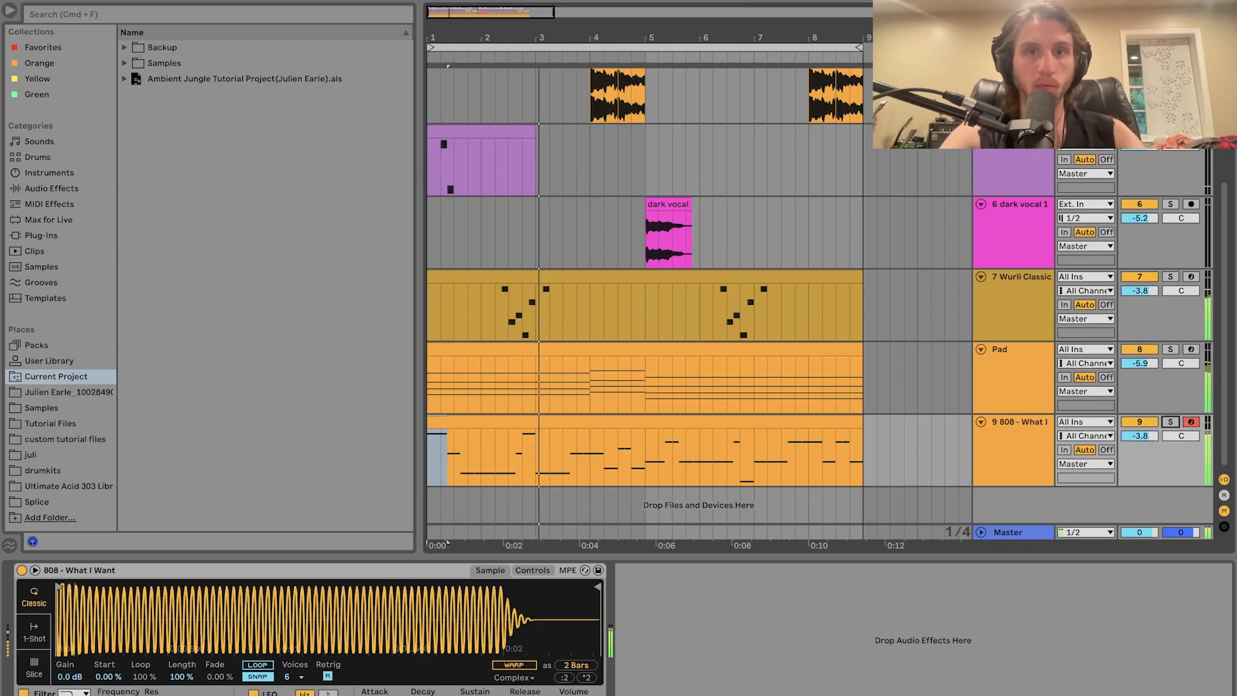
- Select all tracks and fold them to their minimum height in the arrangement
scroll(904, 326, up, 3)
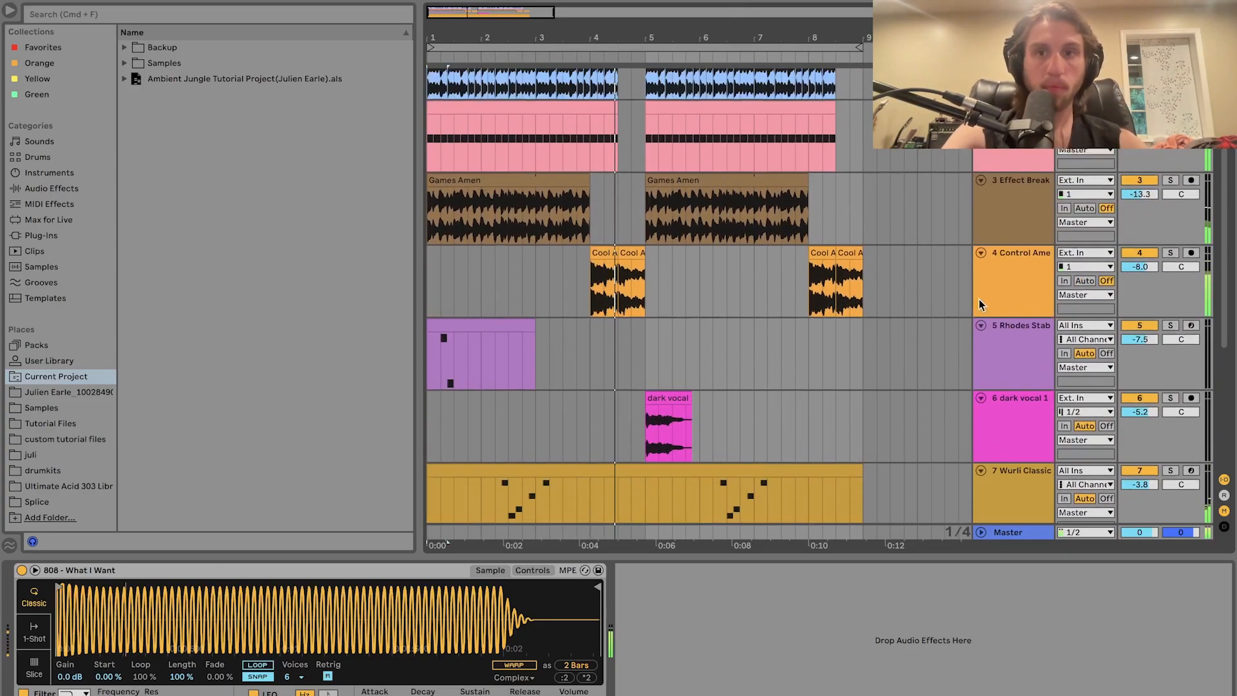
click(1019, 227)
key(super+a)
key(u)
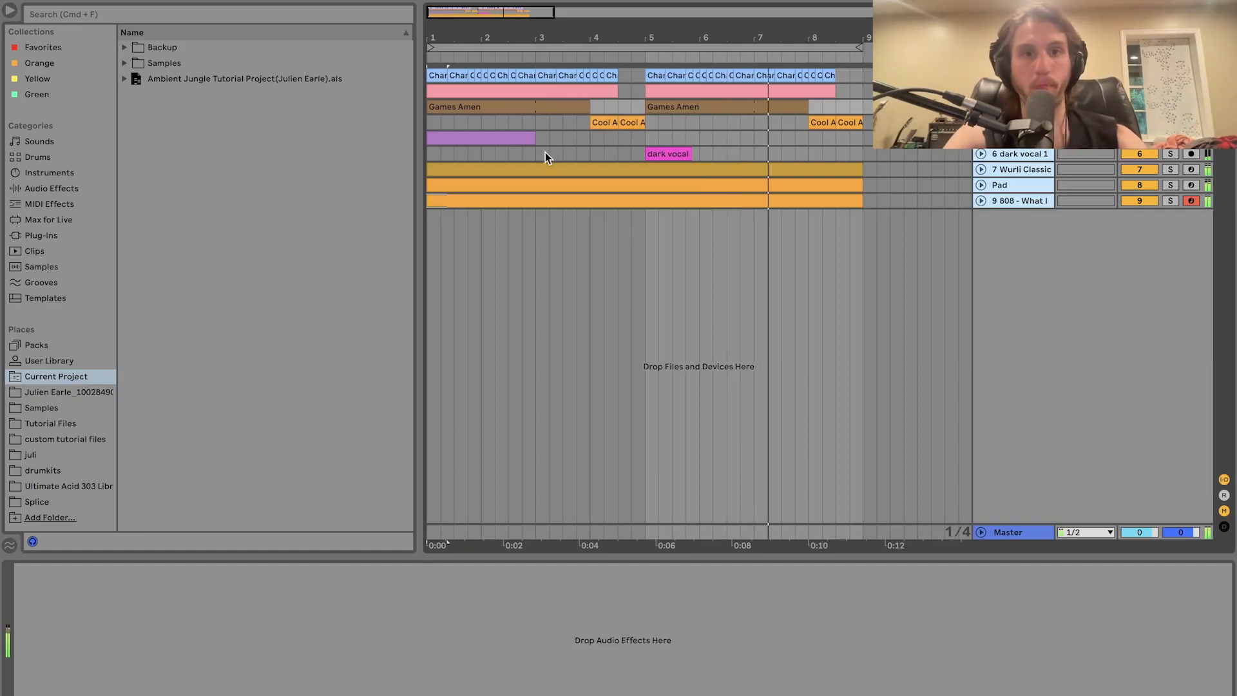
- Loop the arrangement from bar 1 to bar 9 and select that span from the dark vocal track up to the first track
click(428, 156)
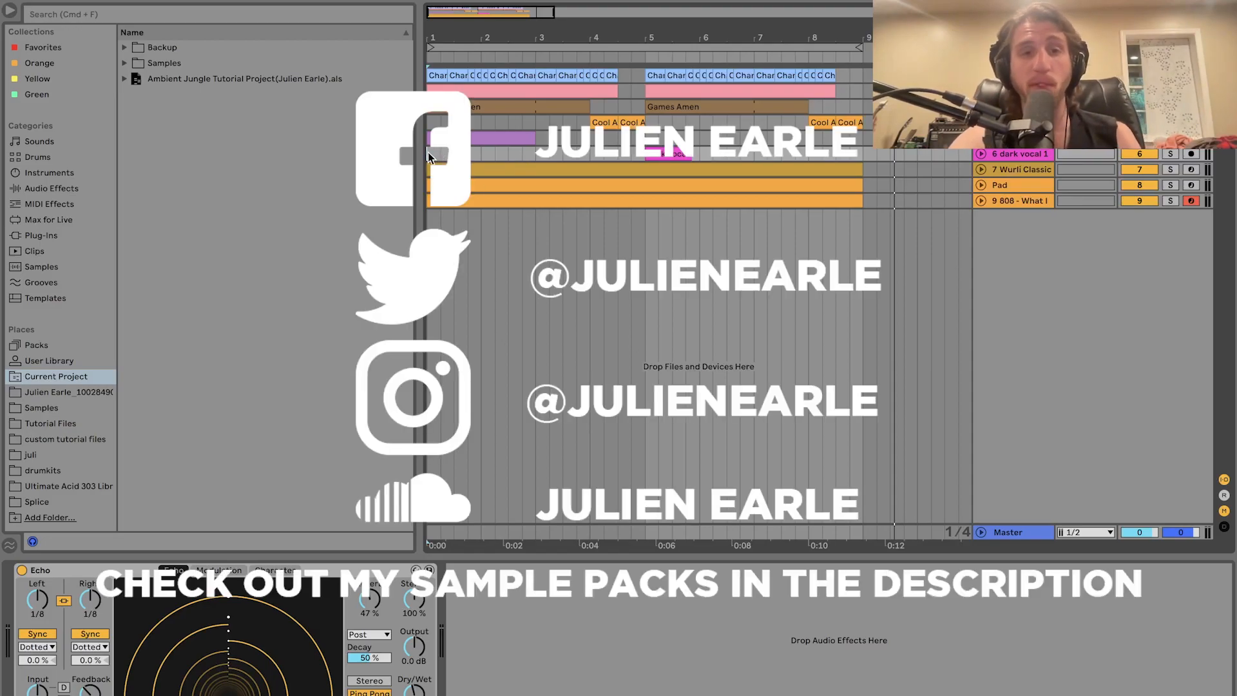
drag(428, 152, 861, 150)
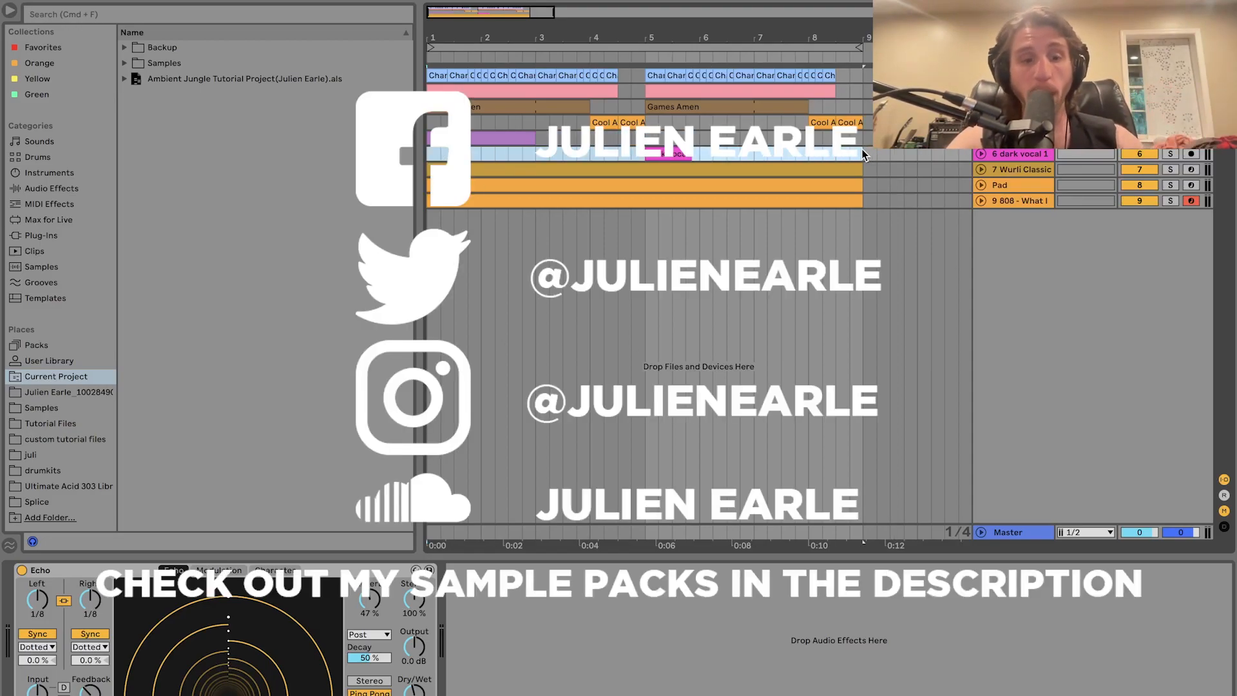
key(super+l)
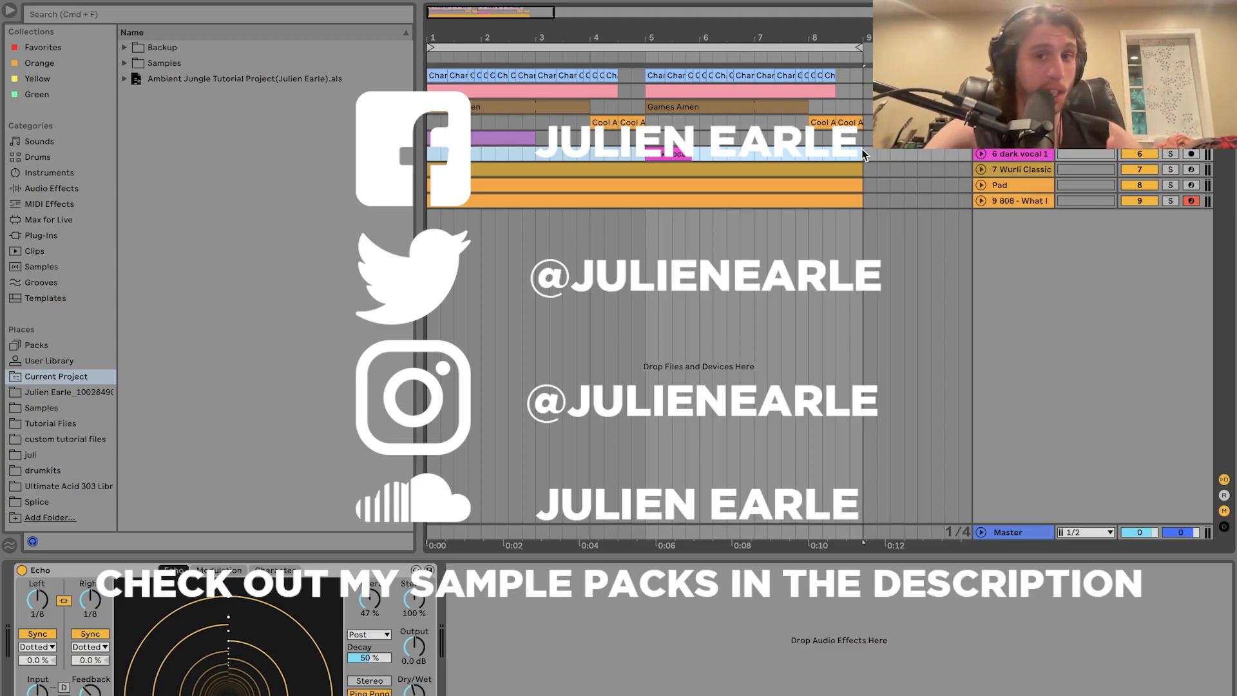
click(863, 152)
drag(864, 152, 432, 79)
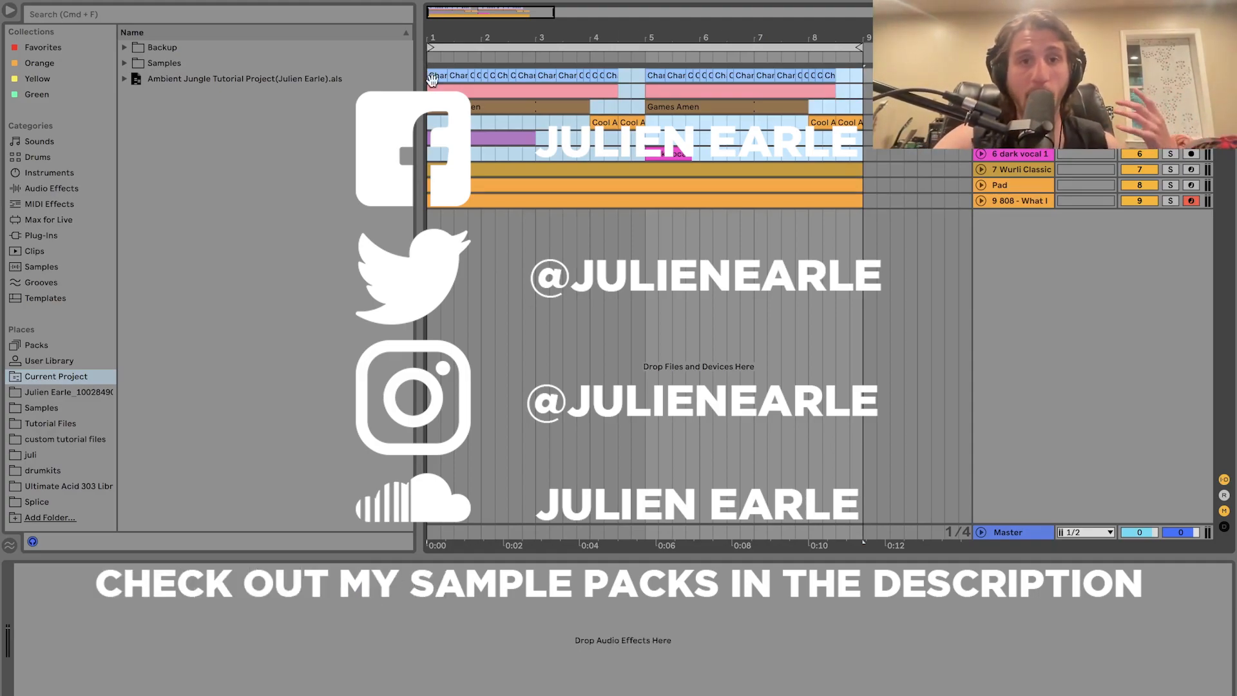